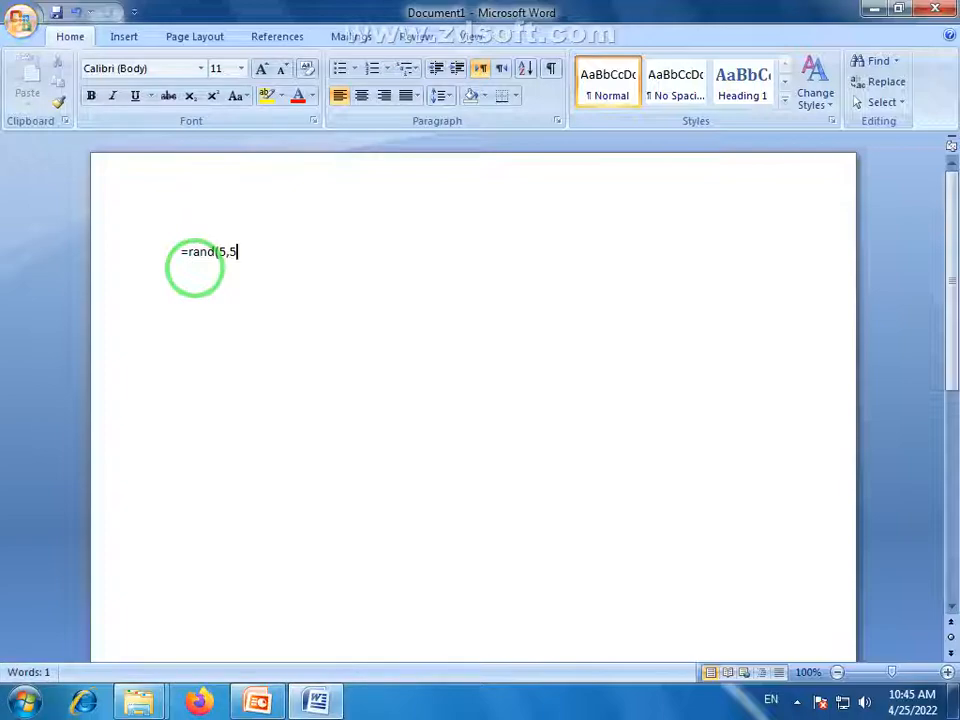
- Generate filler paragraphs with the =rand(5,5) function and place the cursor in the first paragraph
key(Return)
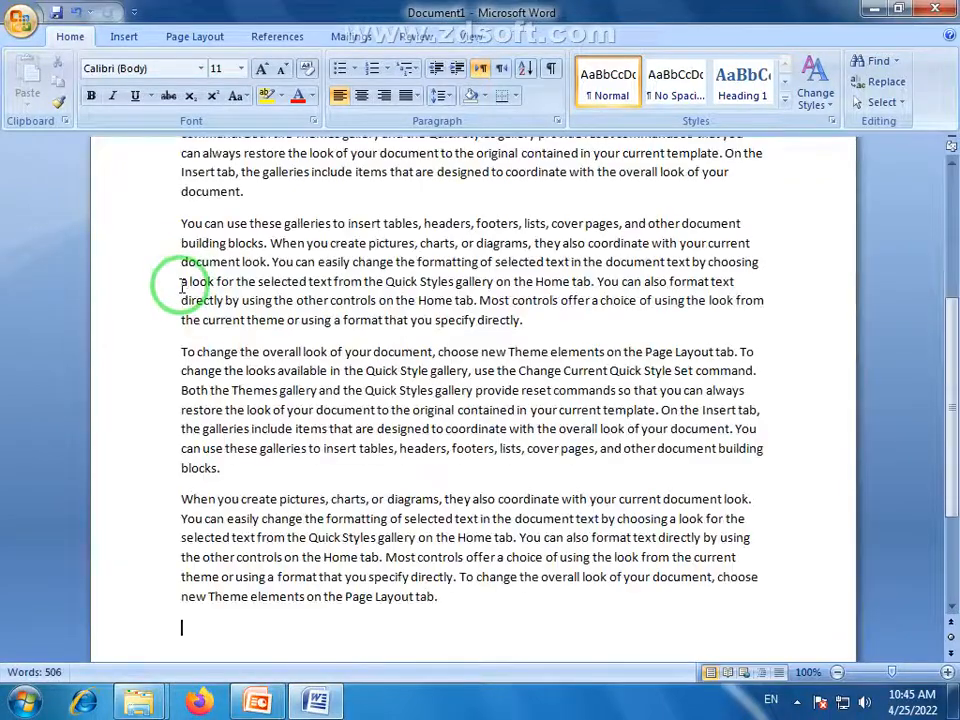
scroll(396, 354, up, 5)
scroll(401, 360, up, 1)
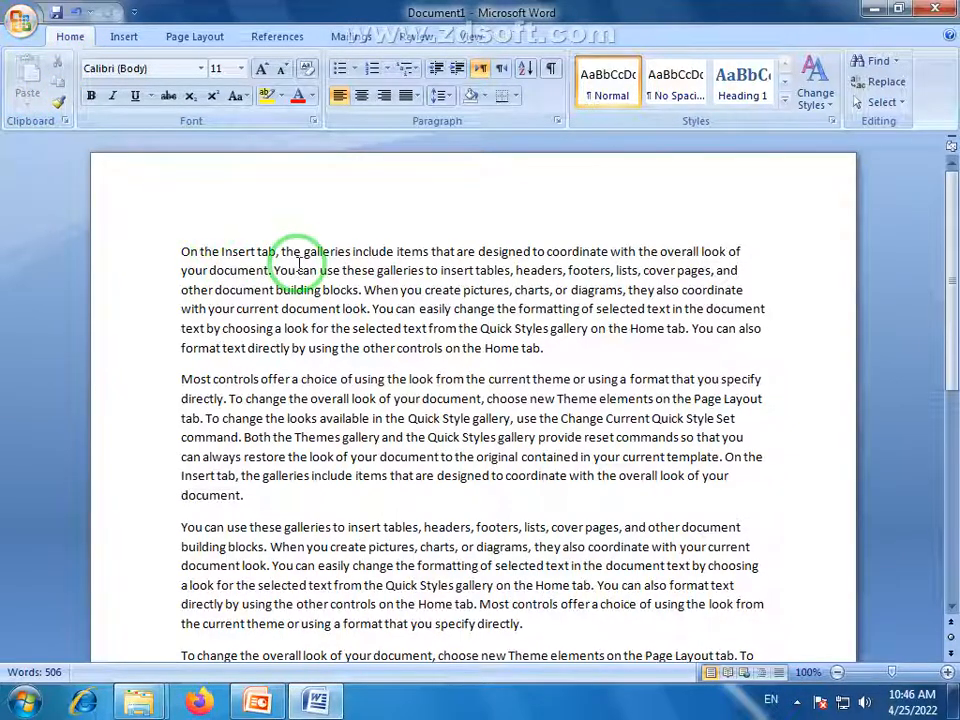
click(213, 260)
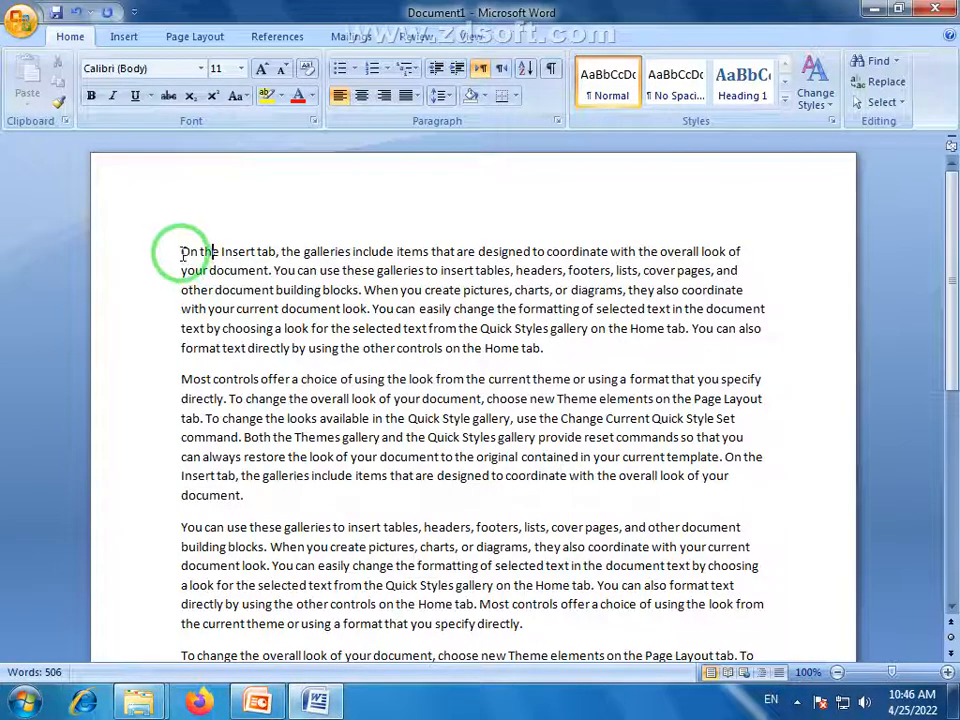
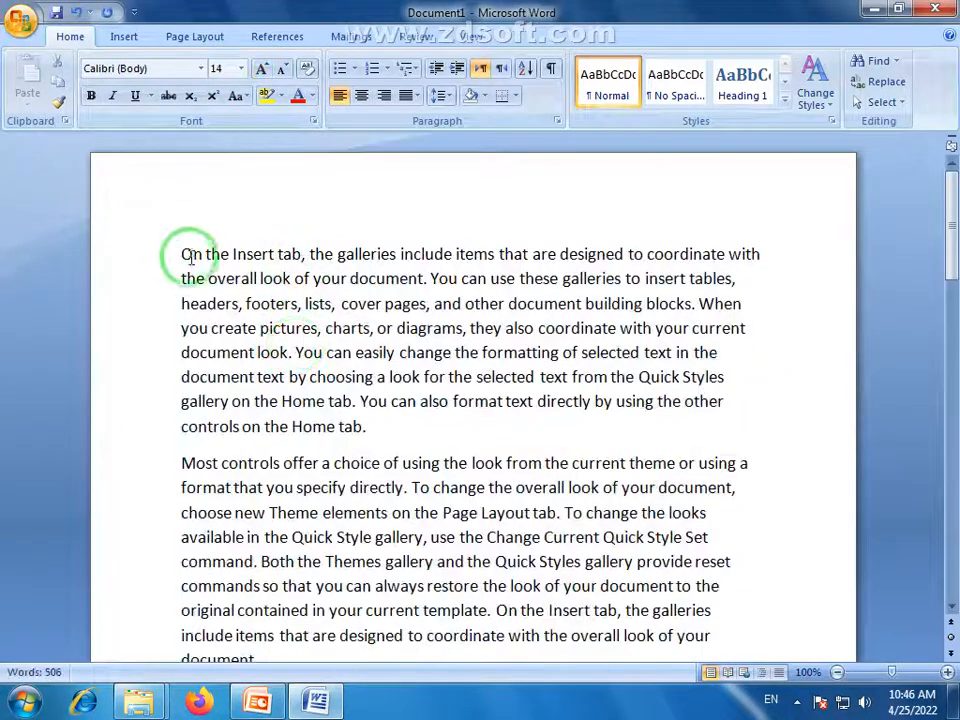
drag(182, 257, 308, 258)
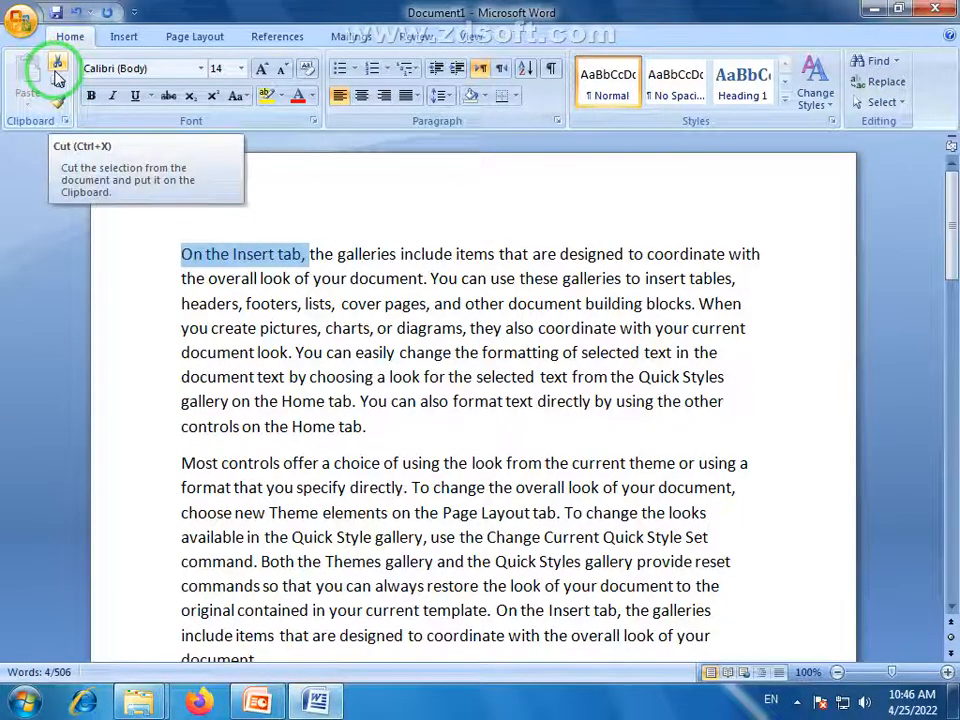
click(264, 328)
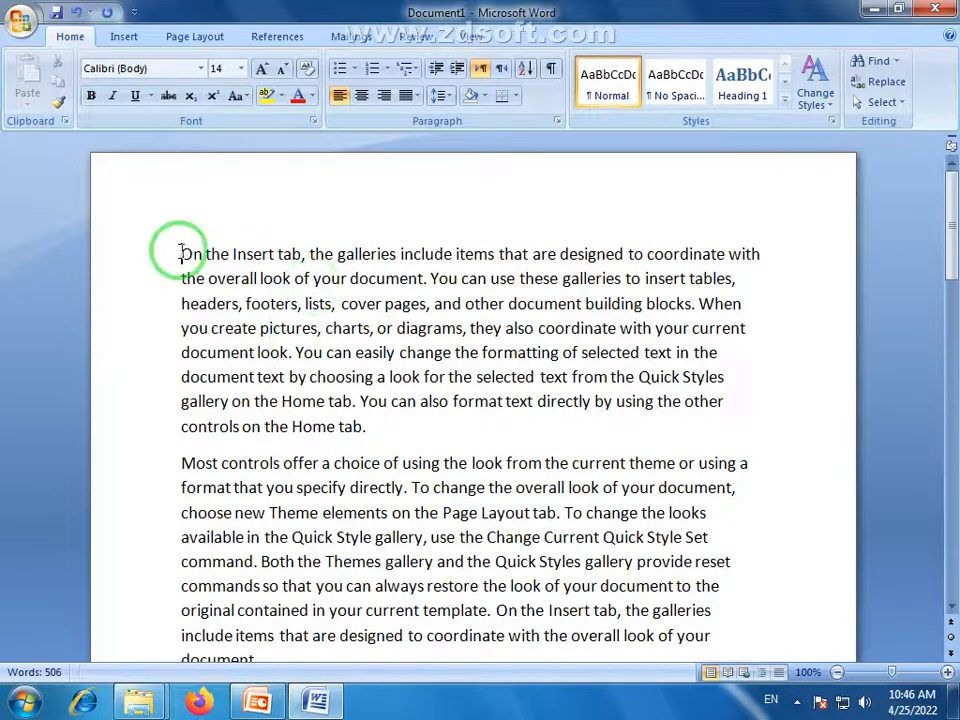
drag(180, 253, 300, 256)
right_click(300, 256)
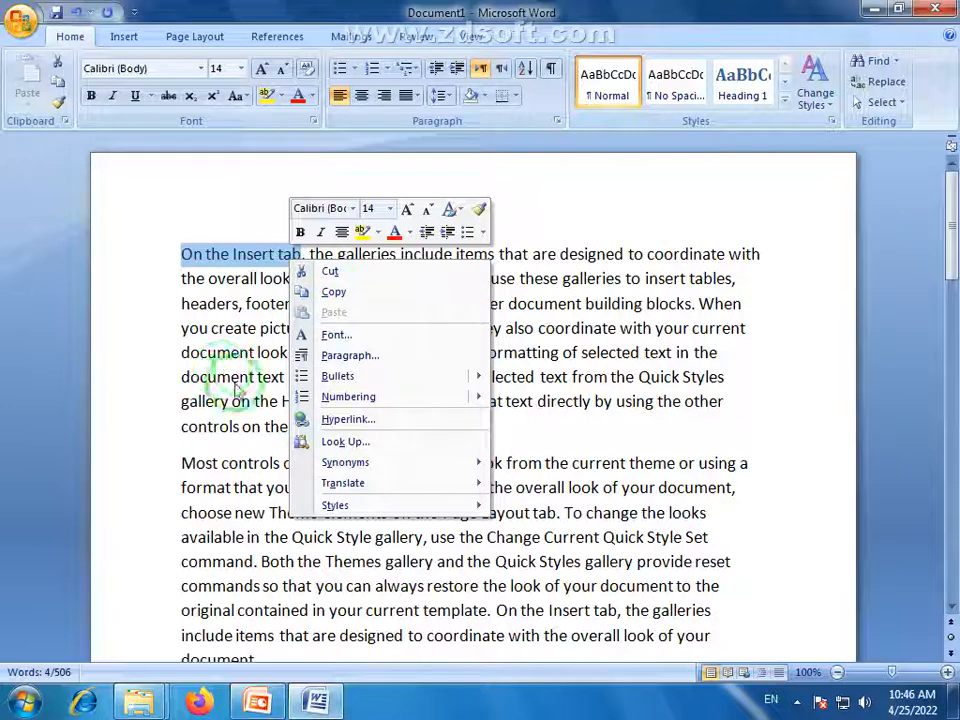
key(Escape)
click(306, 254)
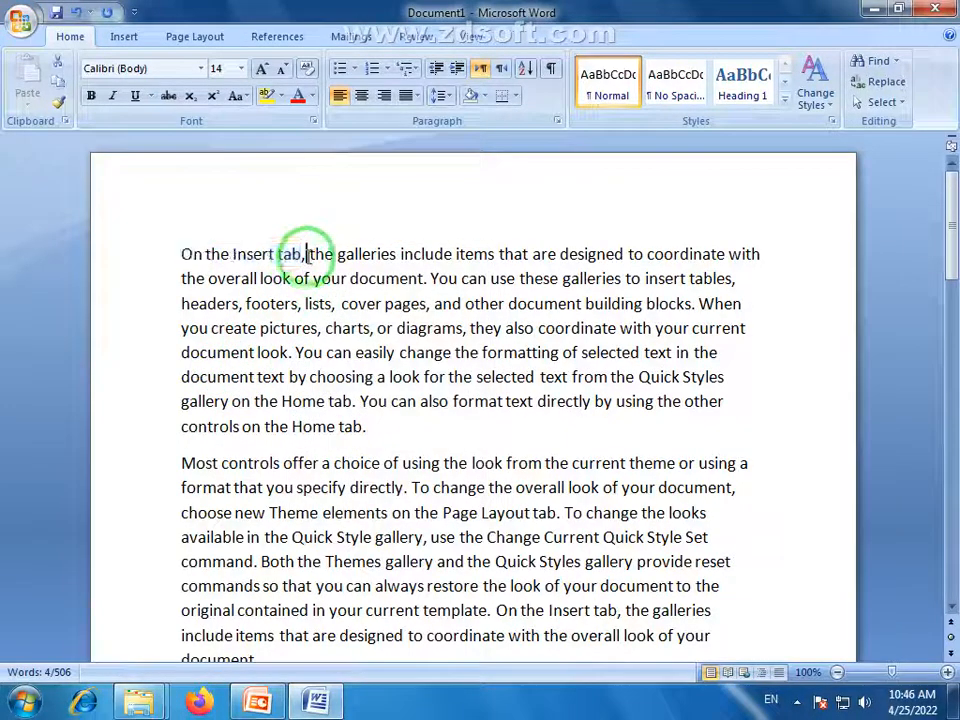
- Cut "On the Insert tab," from the start of the first paragraph and paste it on a new line below that paragraph
drag(306, 254, 194, 250)
key(ctrl+c)
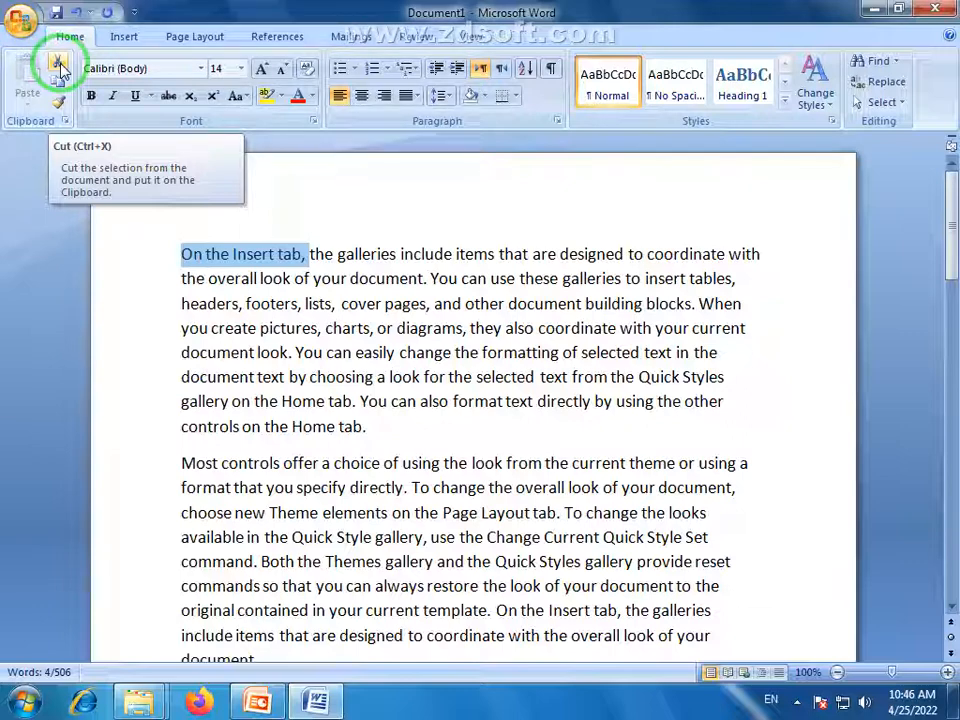
click(59, 69)
click(185, 262)
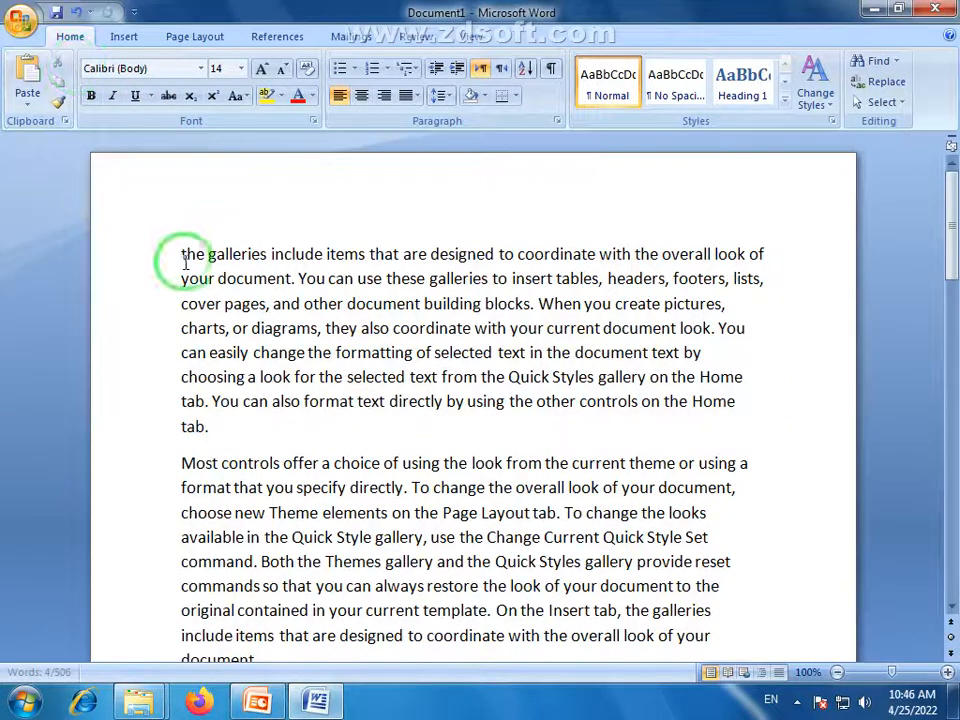
click(229, 426)
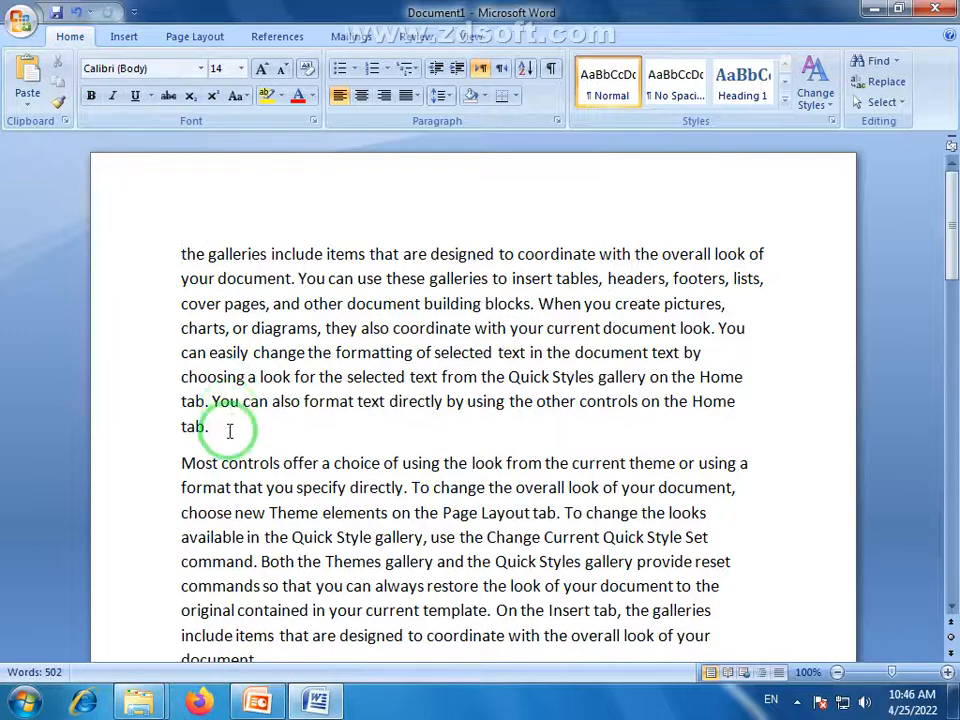
key(Return)
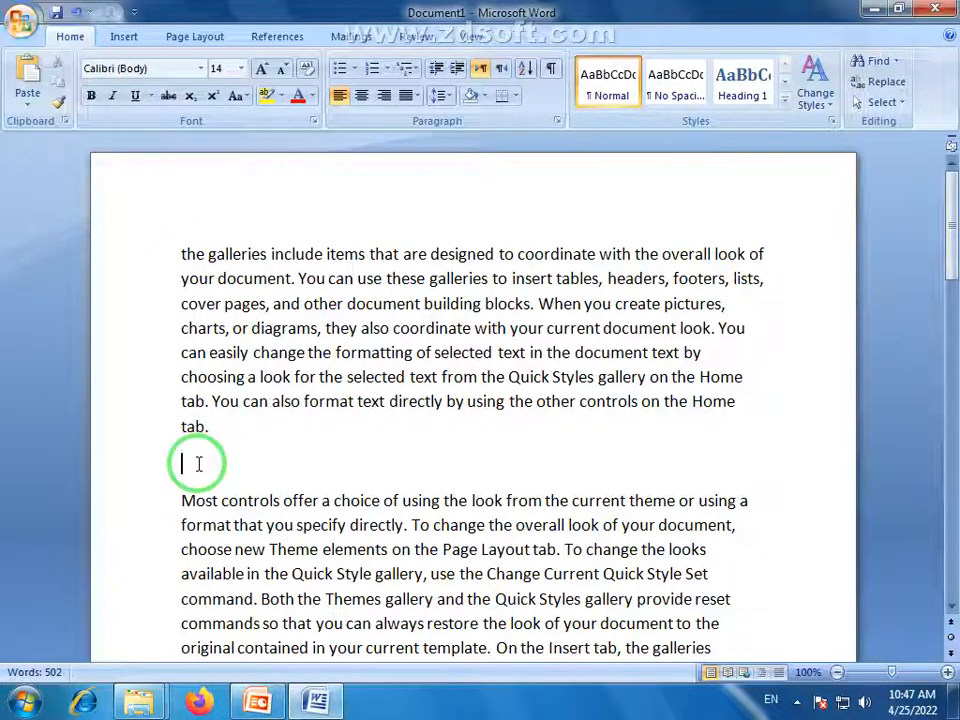
click(30, 78)
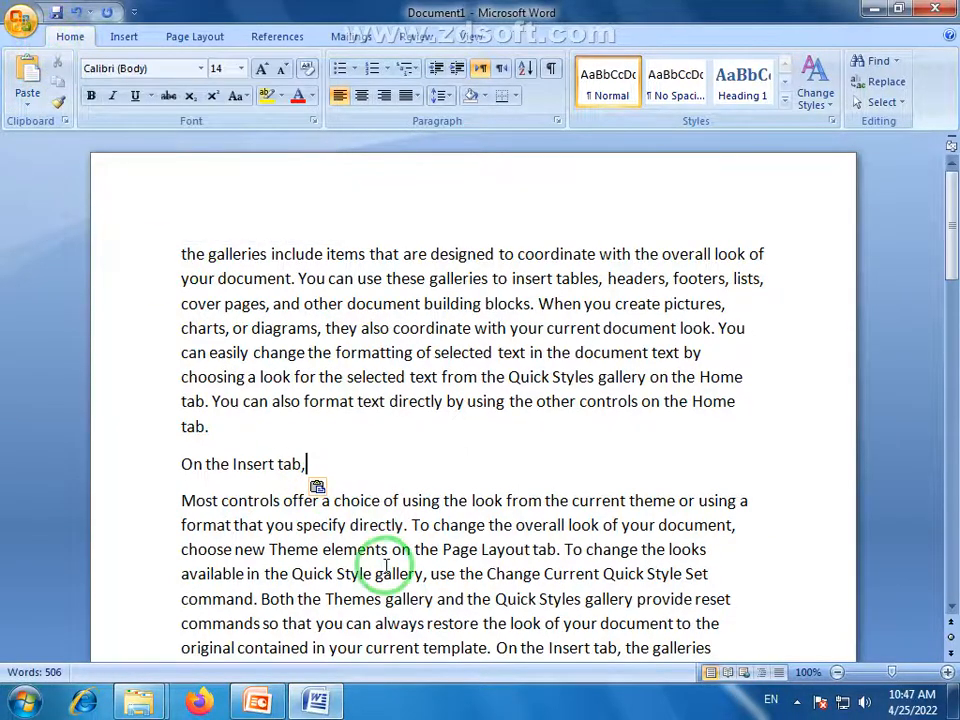
- Copy "Most controls offer a choice of using" onto a new line directly below "On the Insert tab,"
key(Return)
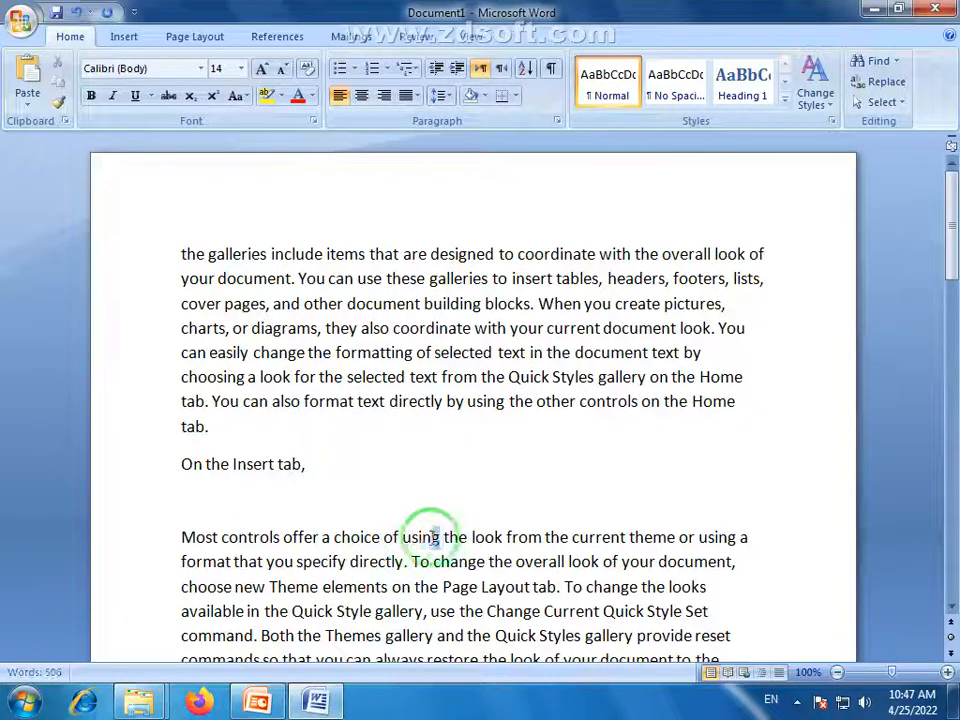
drag(441, 537, 181, 537)
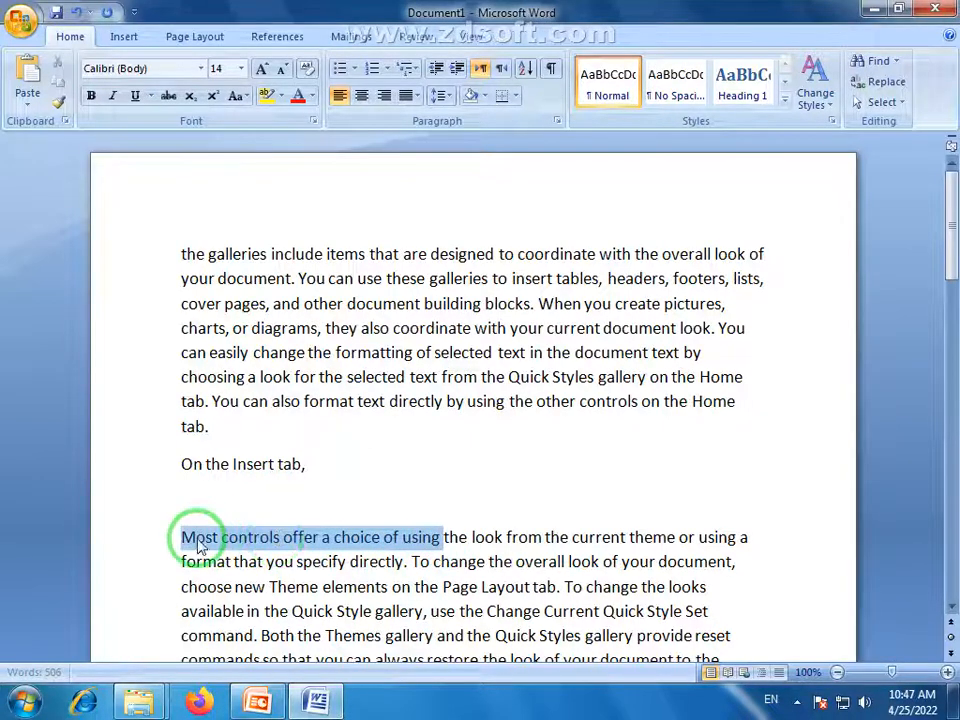
click(57, 85)
click(261, 495)
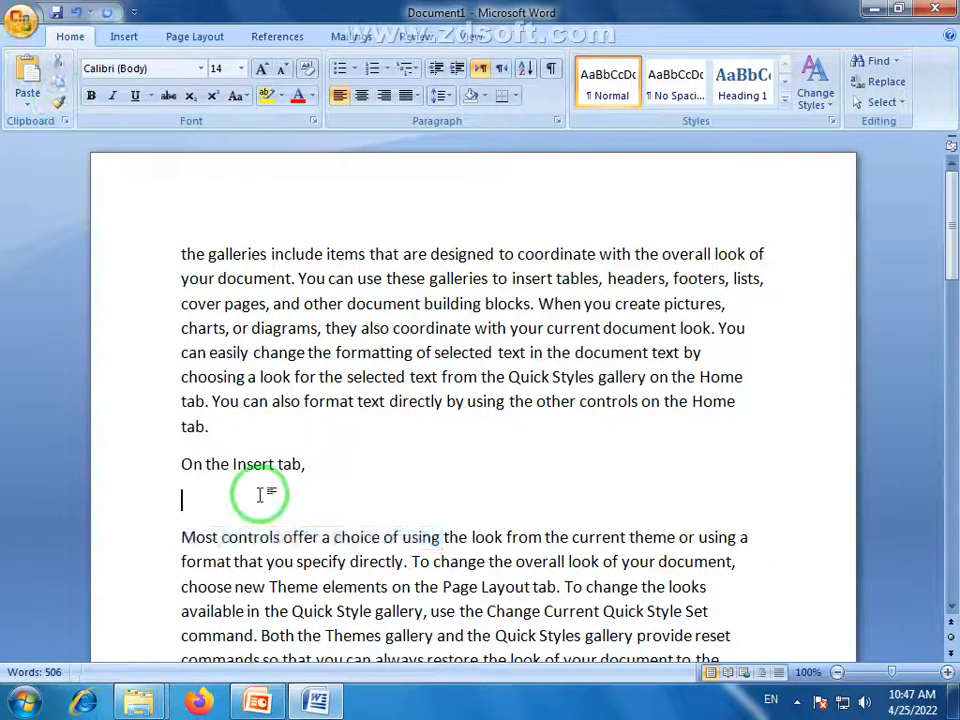
click(30, 80)
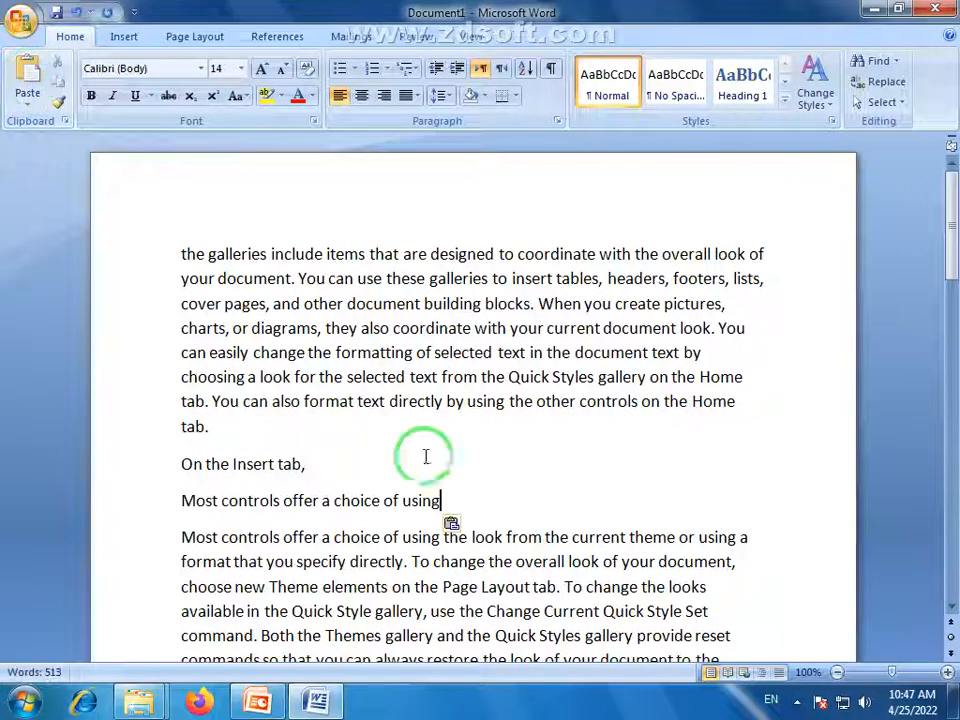
click(394, 540)
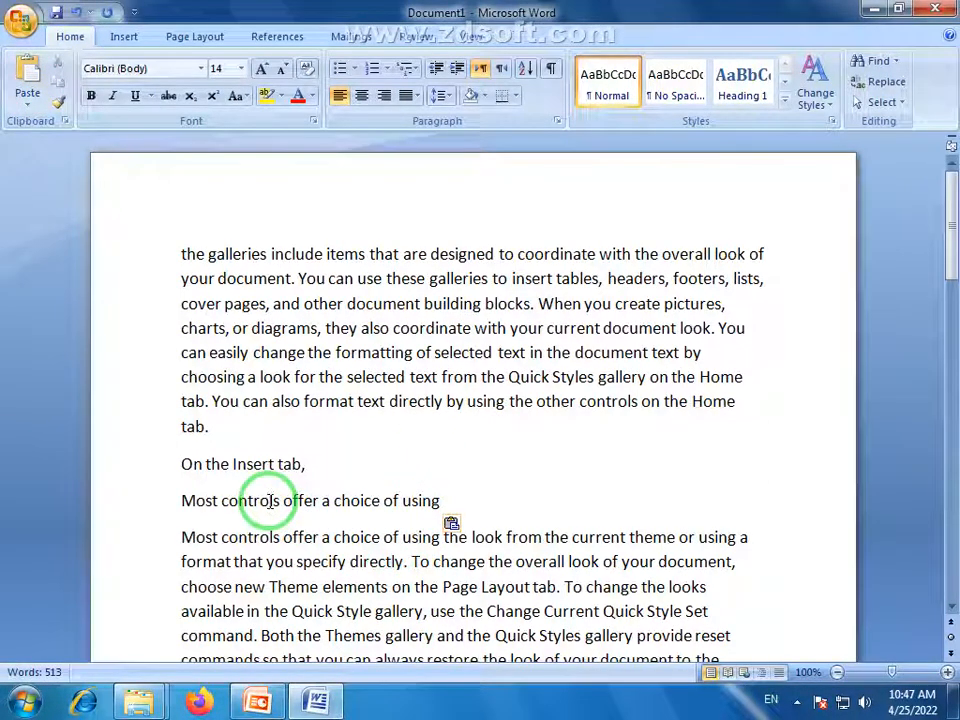
click(268, 500)
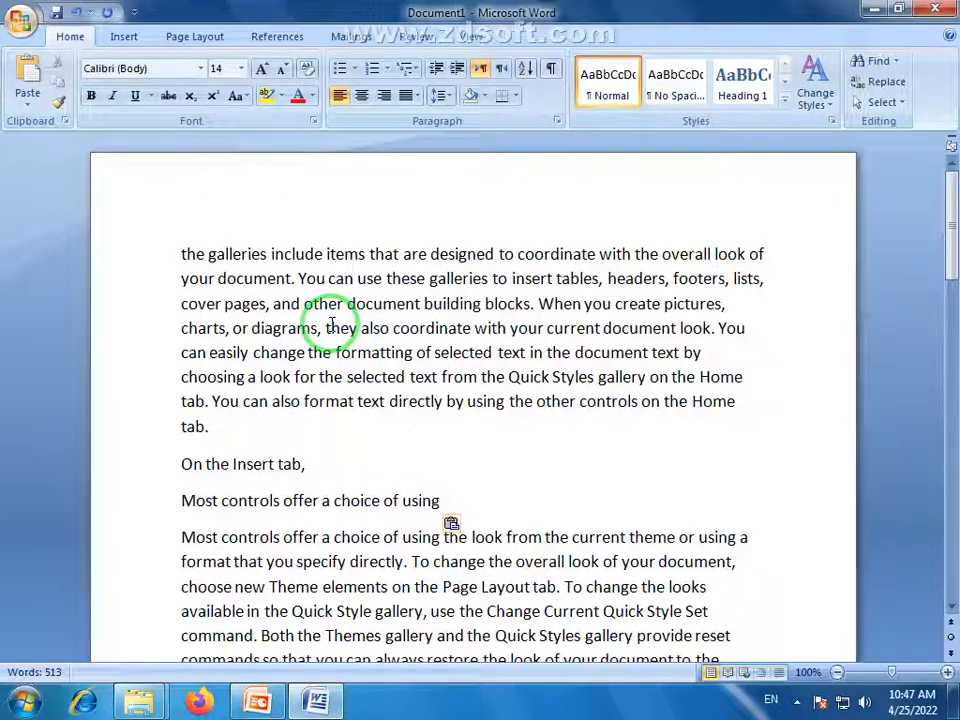
- Capitalize the first letter of the opening paragraph so it starts with "The"
click(301, 304)
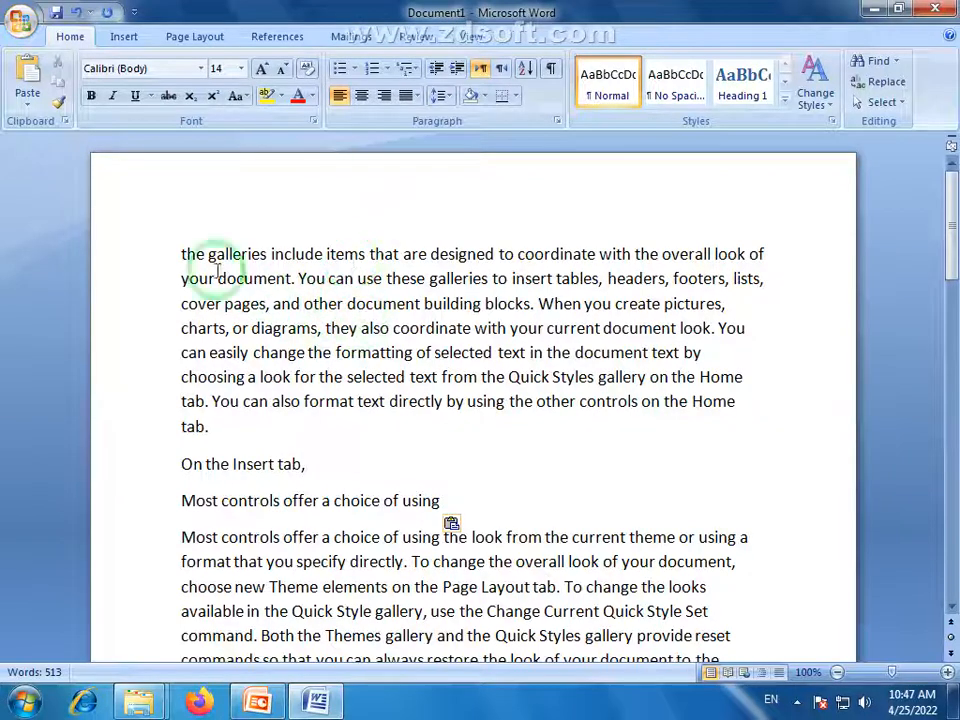
click(60, 103)
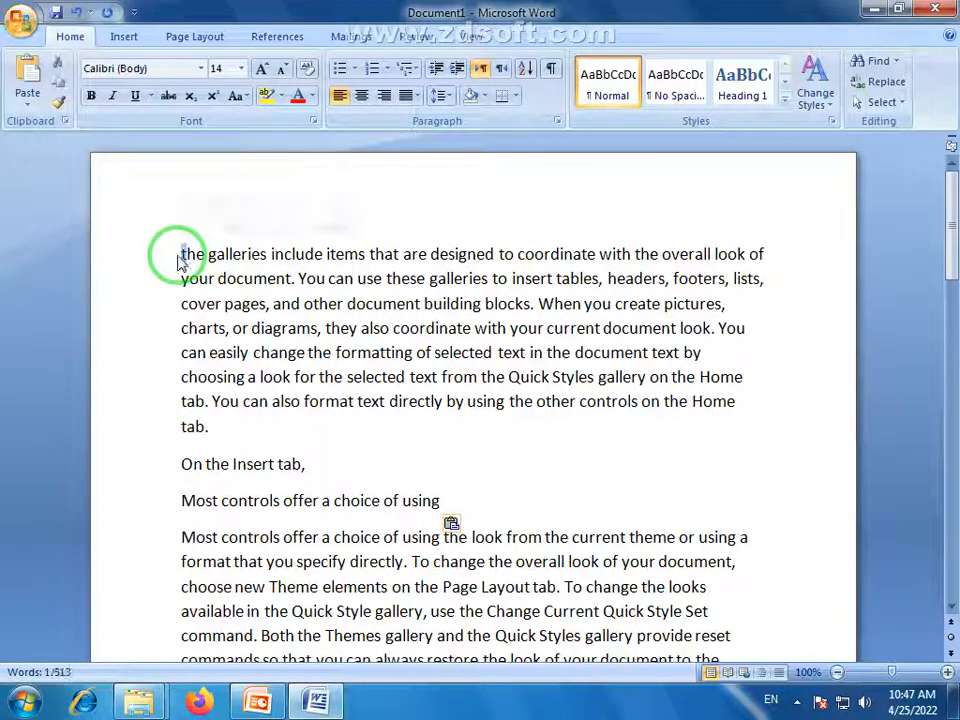
text(T)
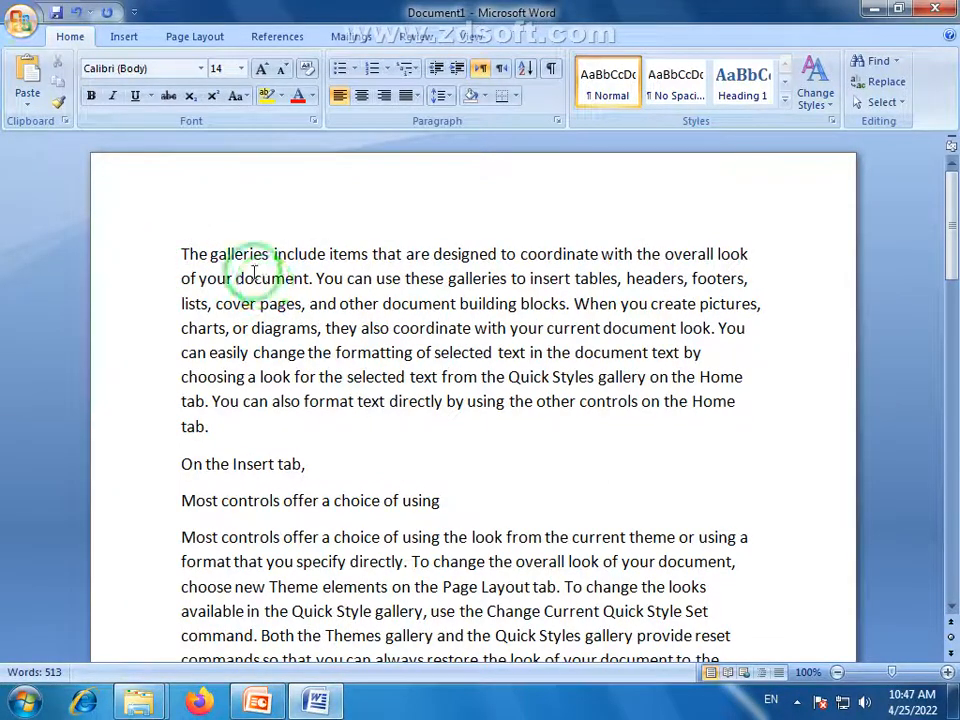
- Break the opening paragraph after "The galleries include" and the "Most controls offer" paragraph after "Change Current Quick Style Set command."
click(327, 257)
key(Return)
click(309, 476)
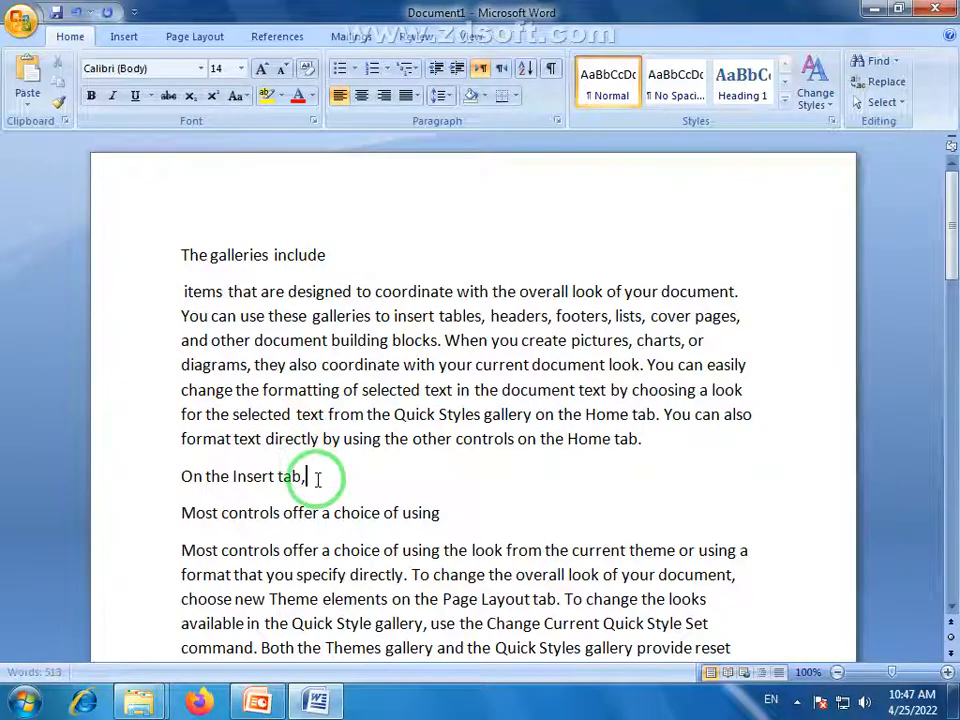
scroll(440, 525, down, 2)
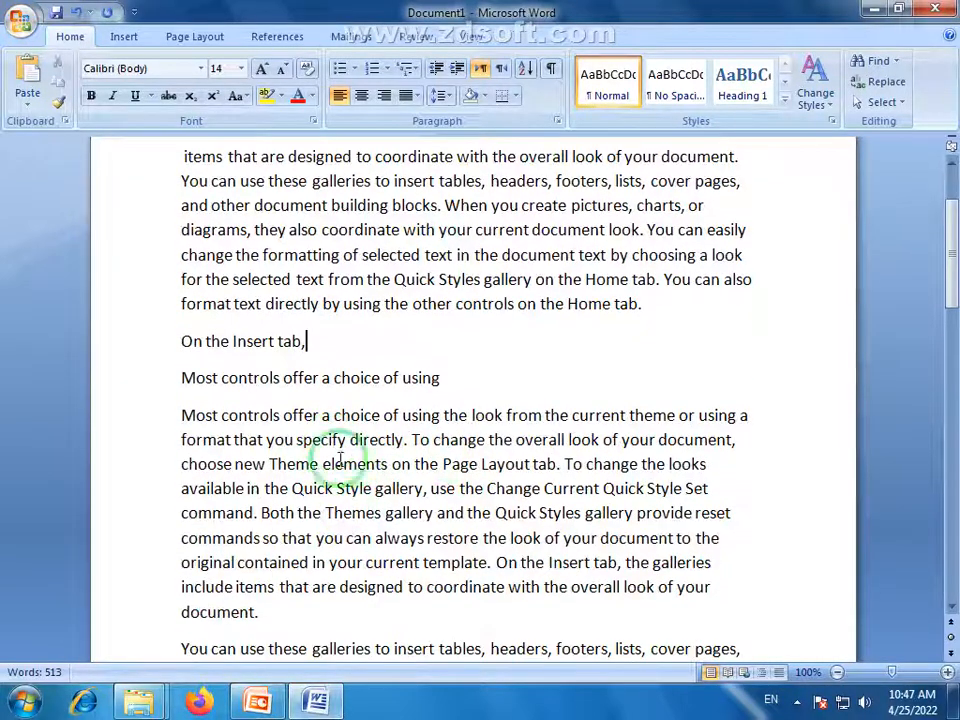
click(261, 513)
key(Return)
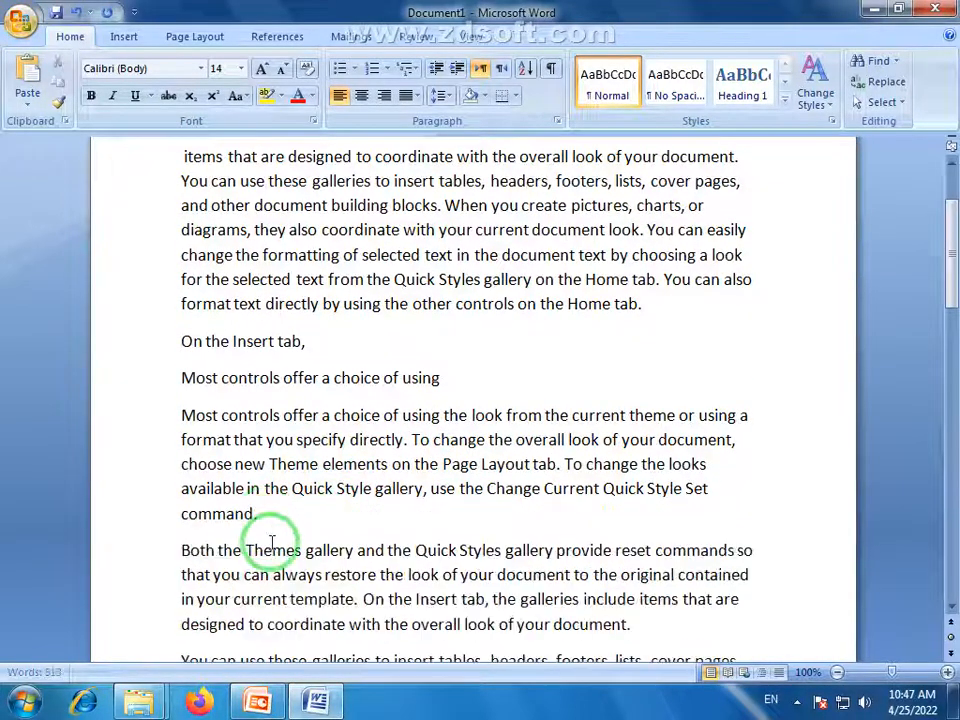
- Split "Both the Themes gallery" and "You can use these galleries" from their paragraphs onto separate heading lines
click(363, 550)
key(BackSpace)
key(Return)
scroll(385, 530, down, 5)
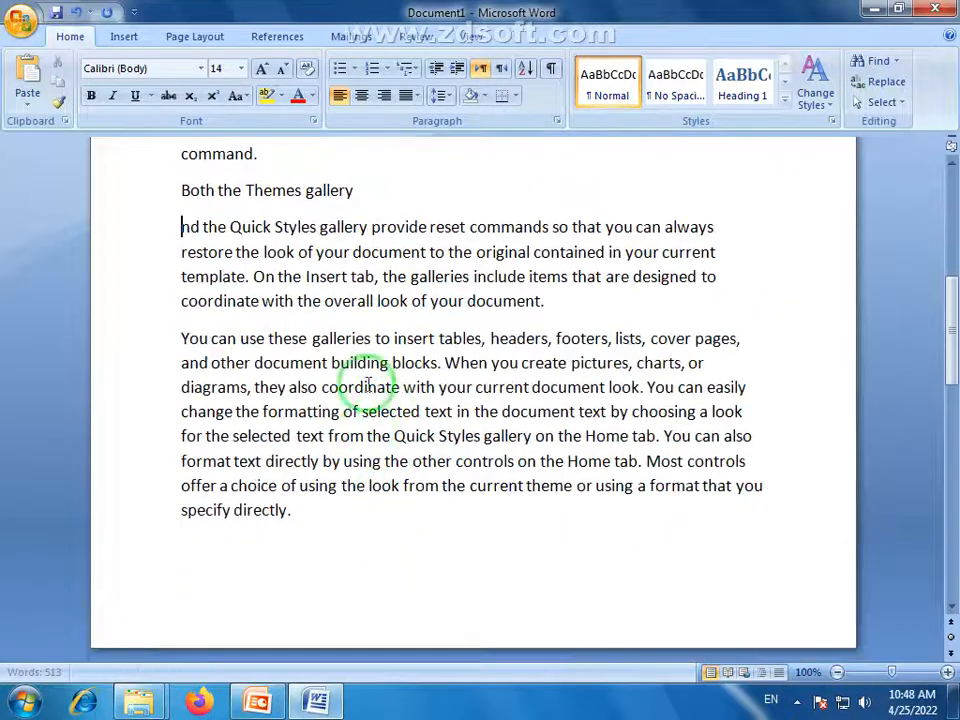
click(373, 338)
key(Return)
scroll(399, 414, up, 8)
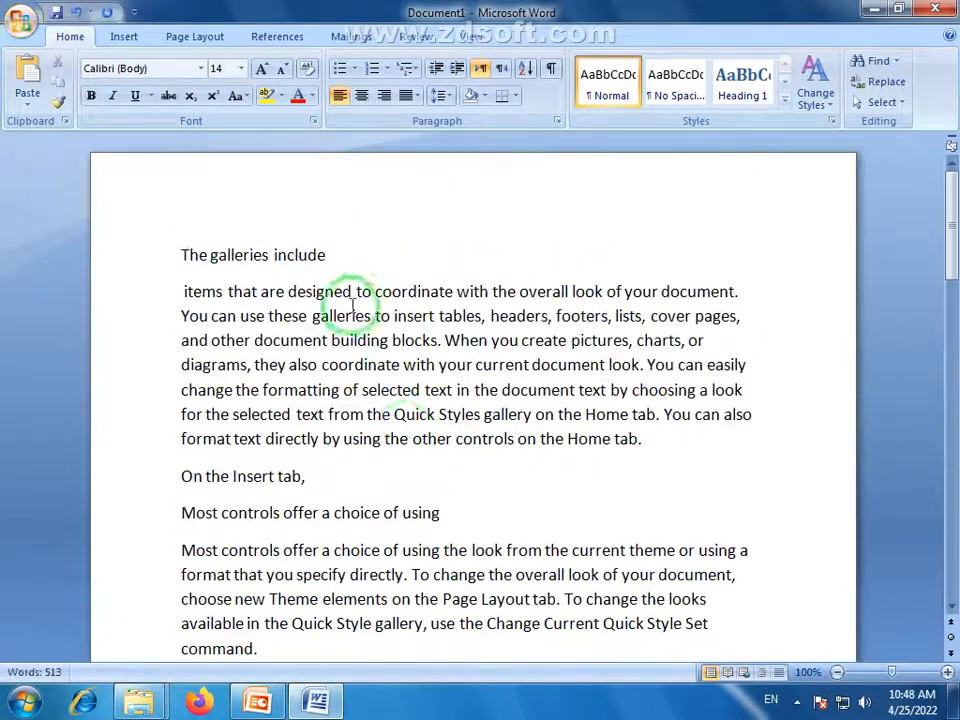
drag(336, 255, 171, 246)
click(212, 309)
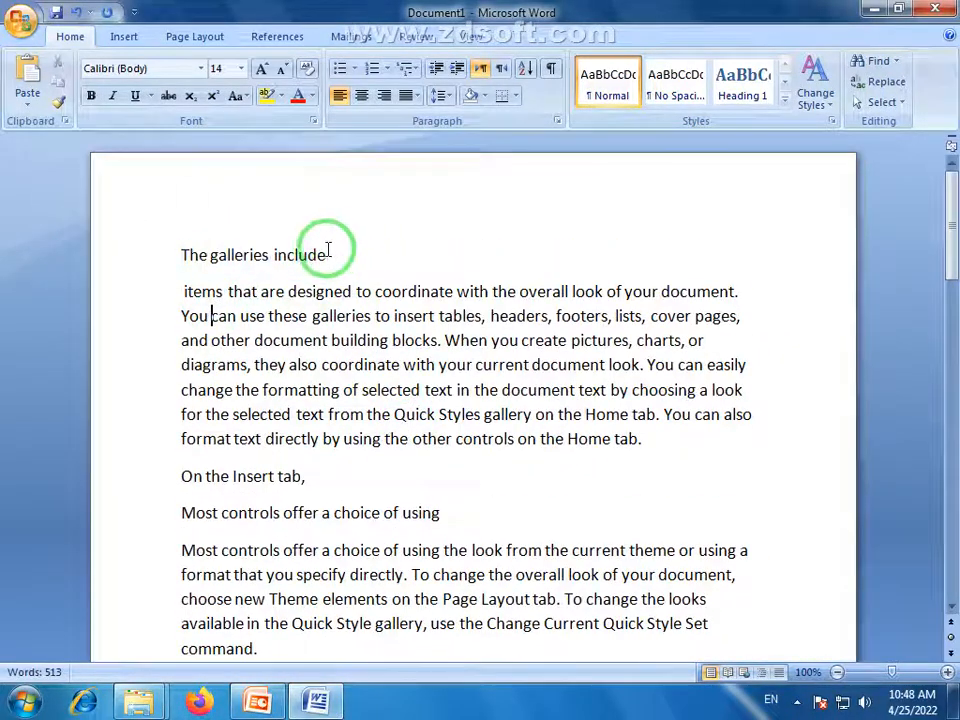
drag(328, 255, 172, 260)
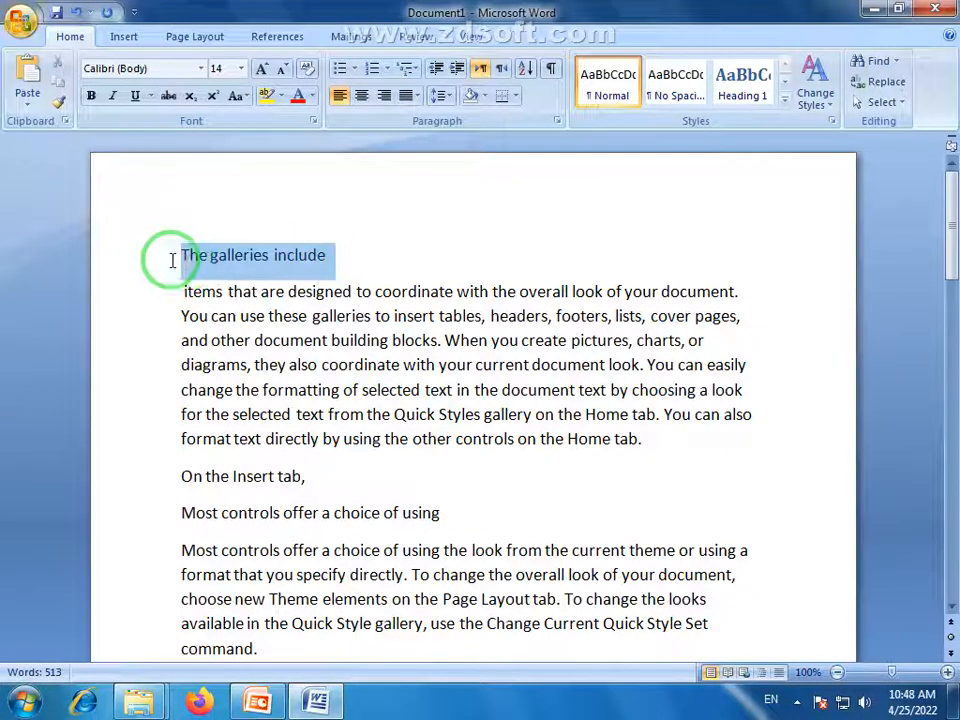
click(226, 364)
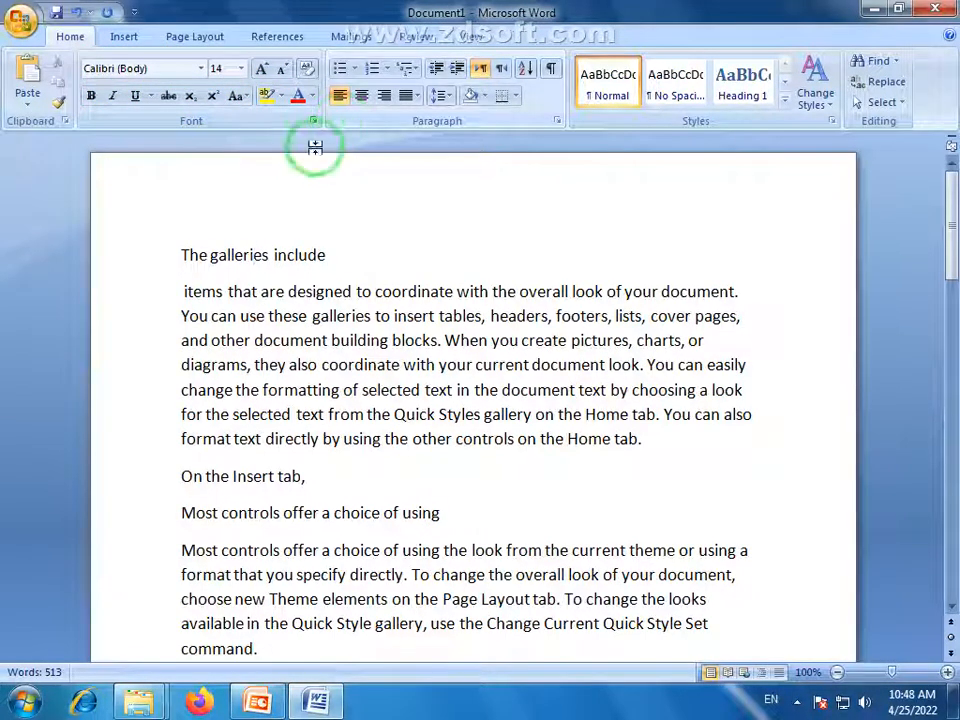
- Enlarge the heading line "The galleries include" to font size 20
click(296, 254)
click(329, 254)
drag(329, 254, 181, 254)
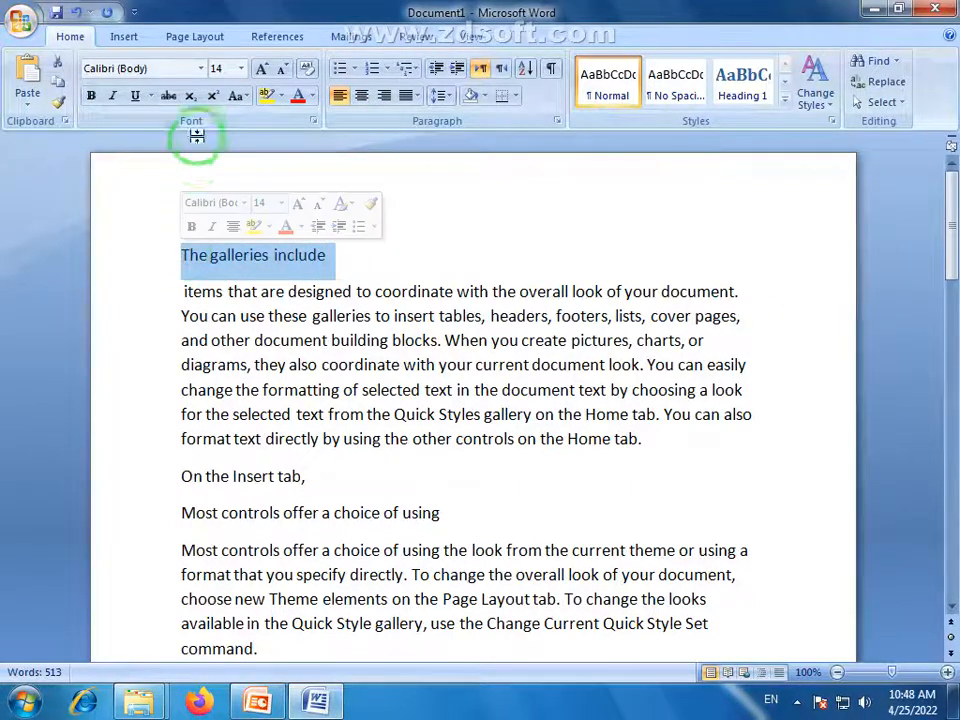
click(260, 69)
click(260, 69)
click(260, 69)
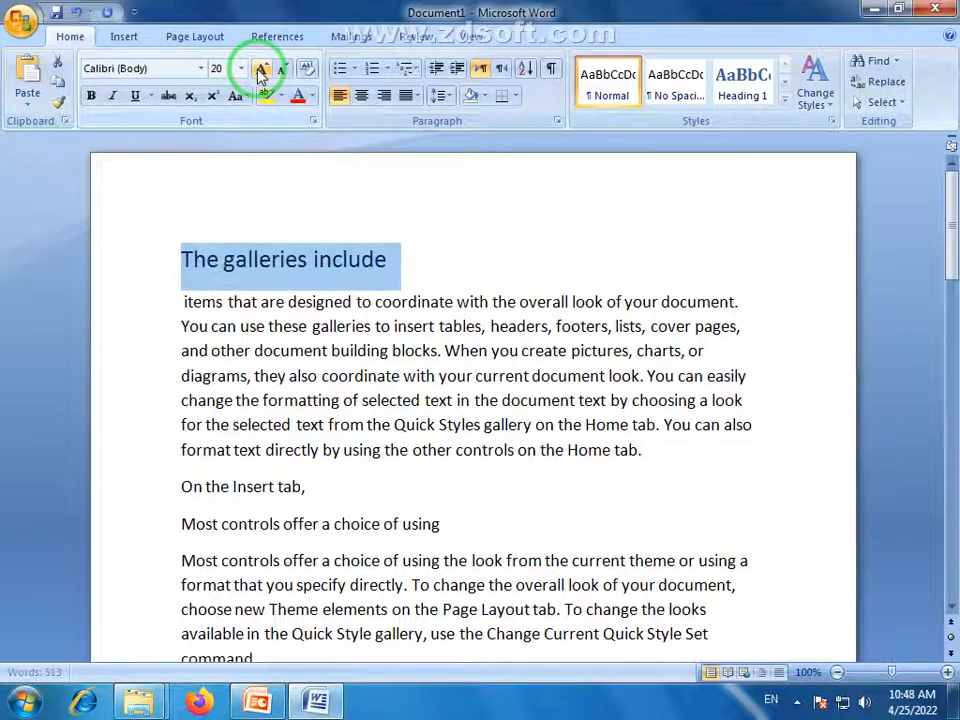
- Make the heading "The galleries include" bold, italic and red in the AA Sameer Asmaak font
click(91, 95)
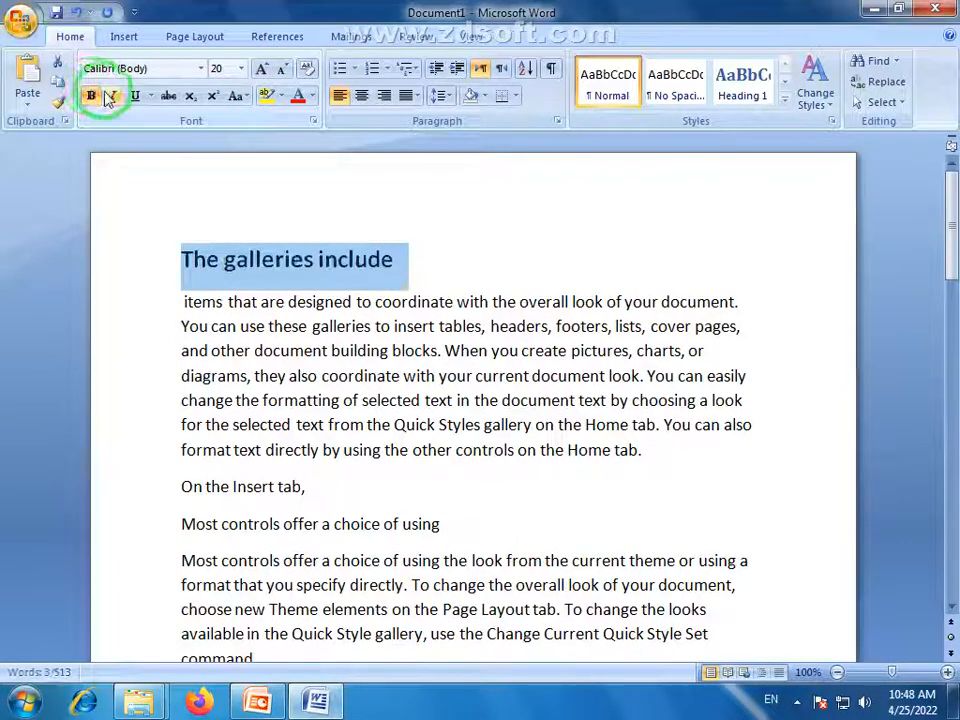
click(114, 96)
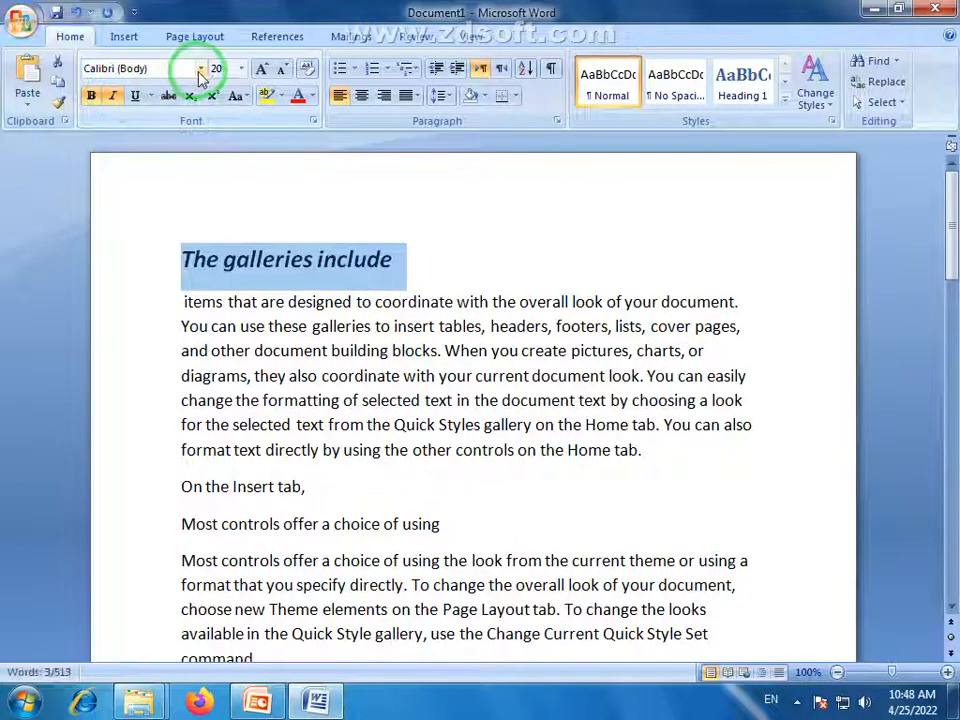
click(200, 70)
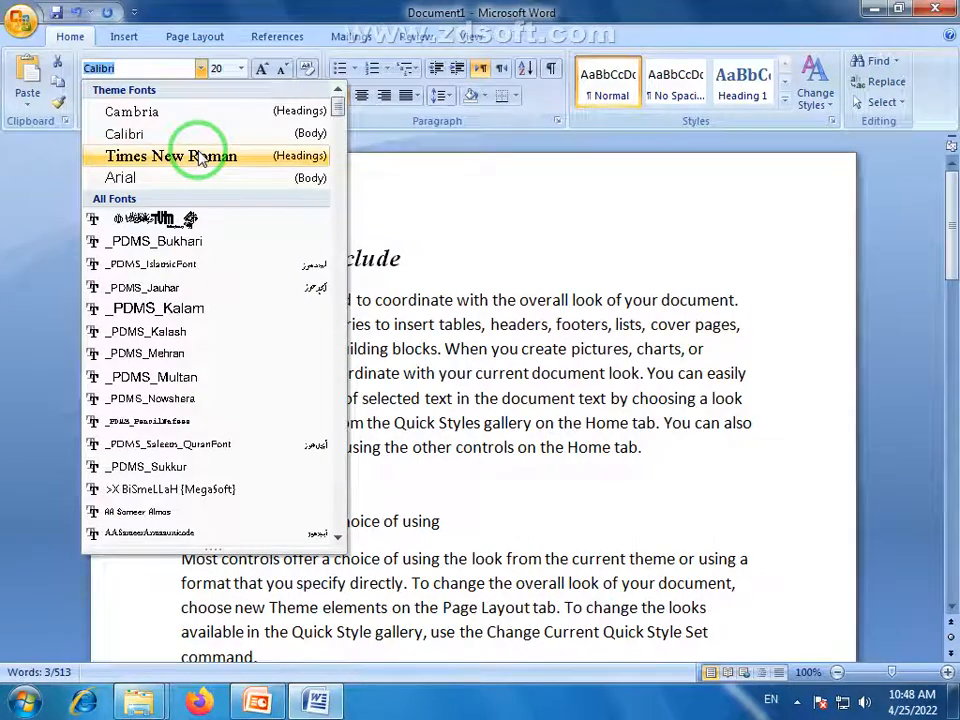
scroll(182, 175, down, 1)
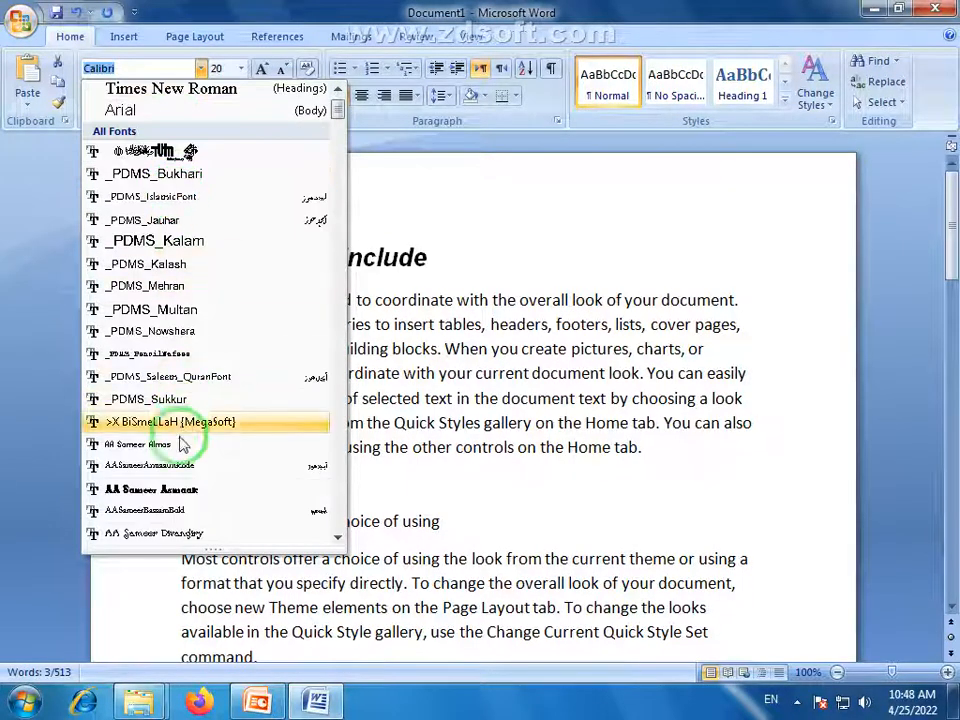
click(178, 491)
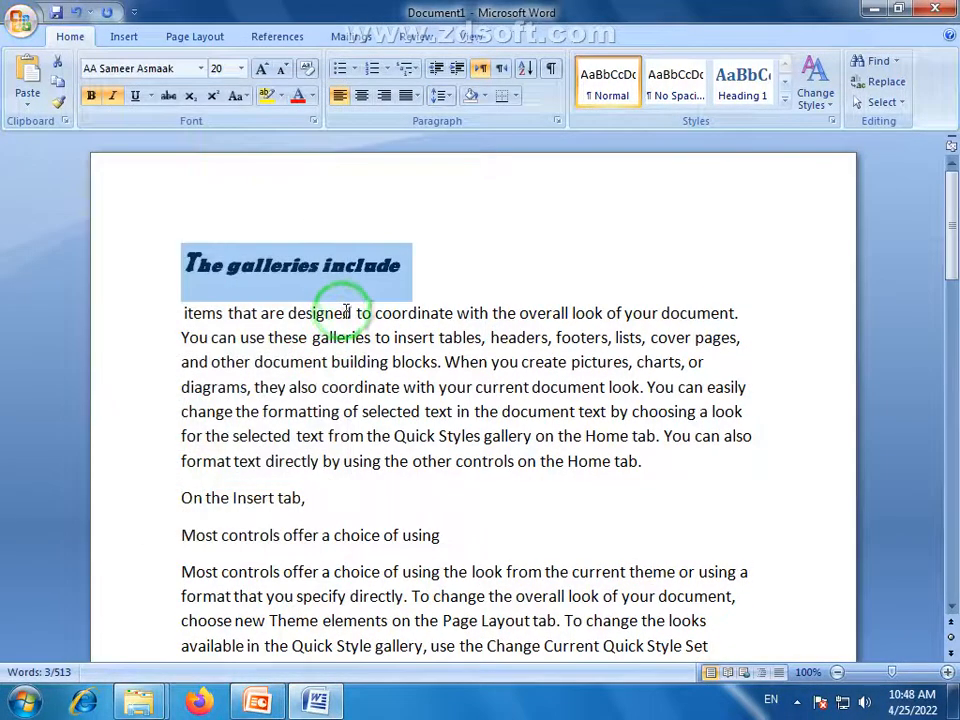
click(298, 96)
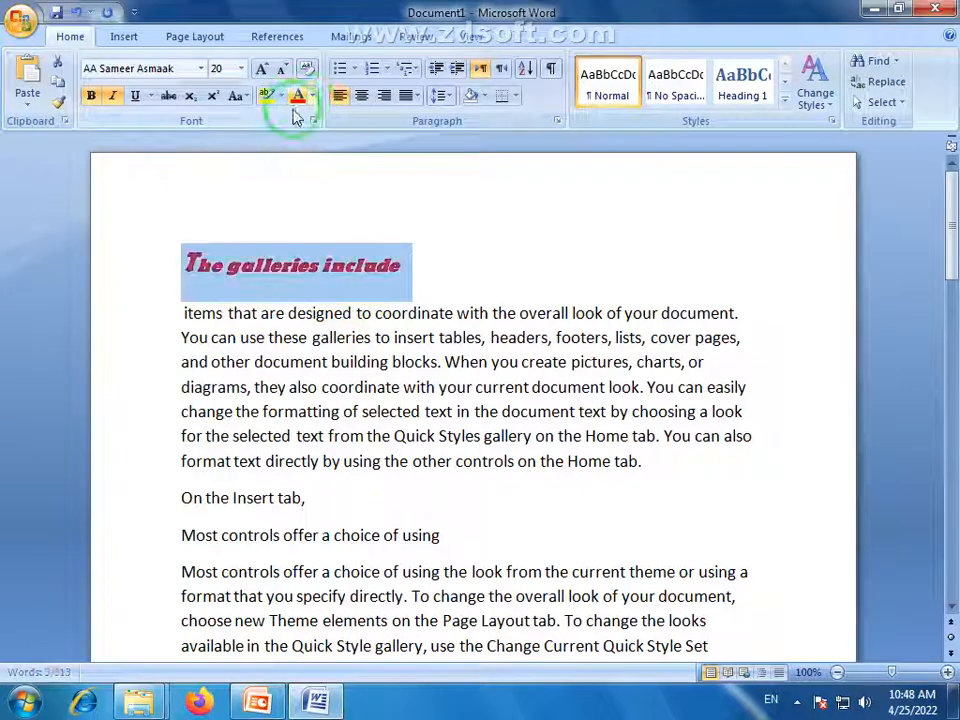
click(393, 403)
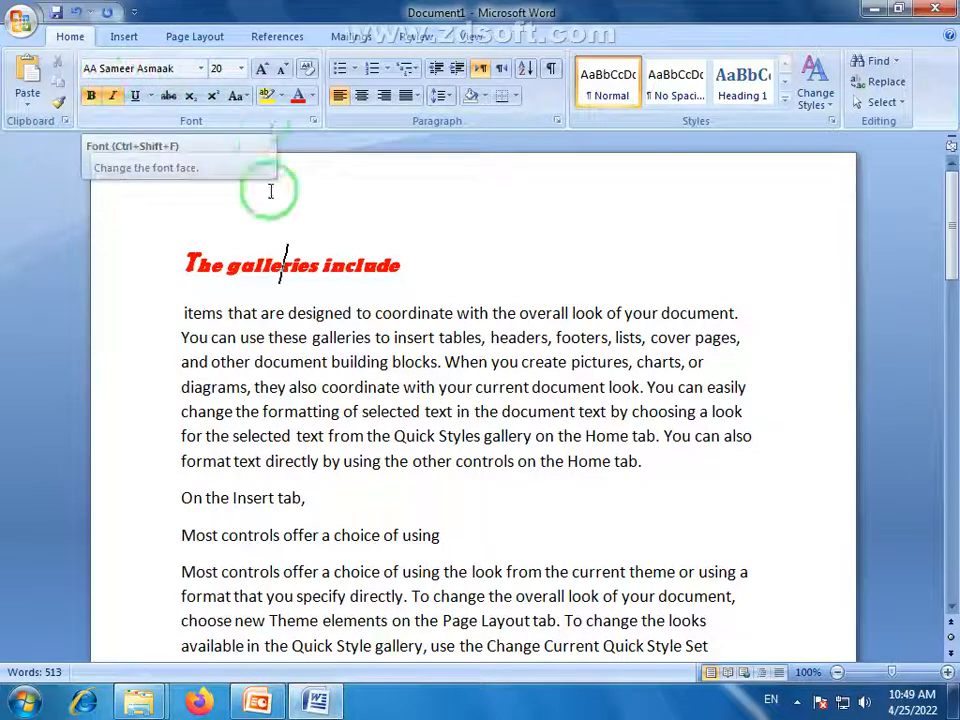
- Compare the formatted heading "The galleries include" with the plain heading lines further down the document
click(110, 97)
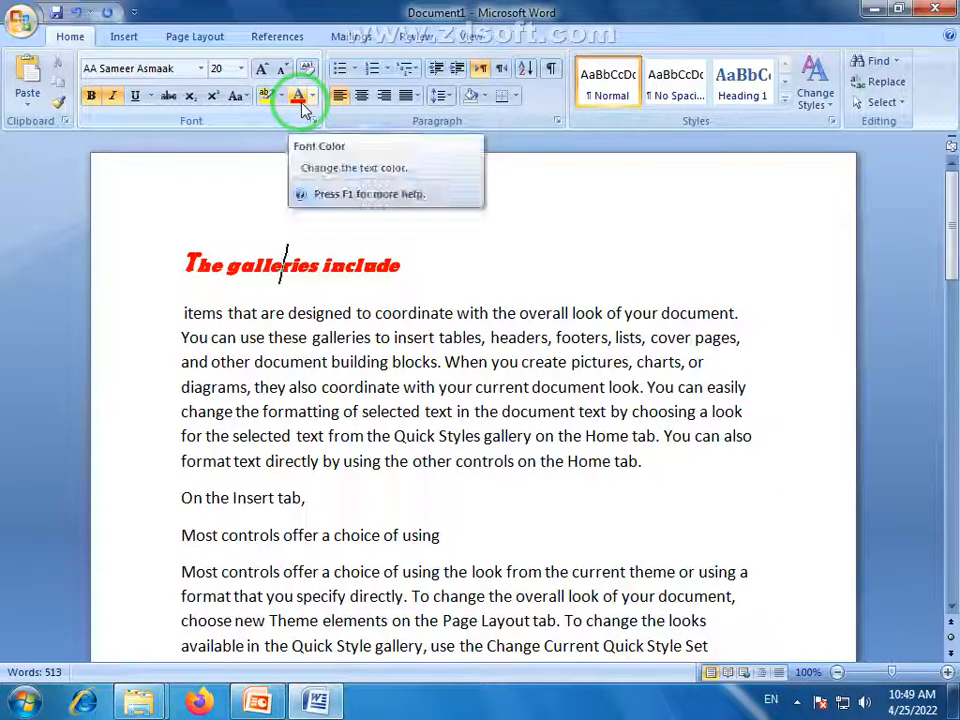
drag(408, 265, 213, 263)
click(287, 467)
drag(311, 497, 189, 497)
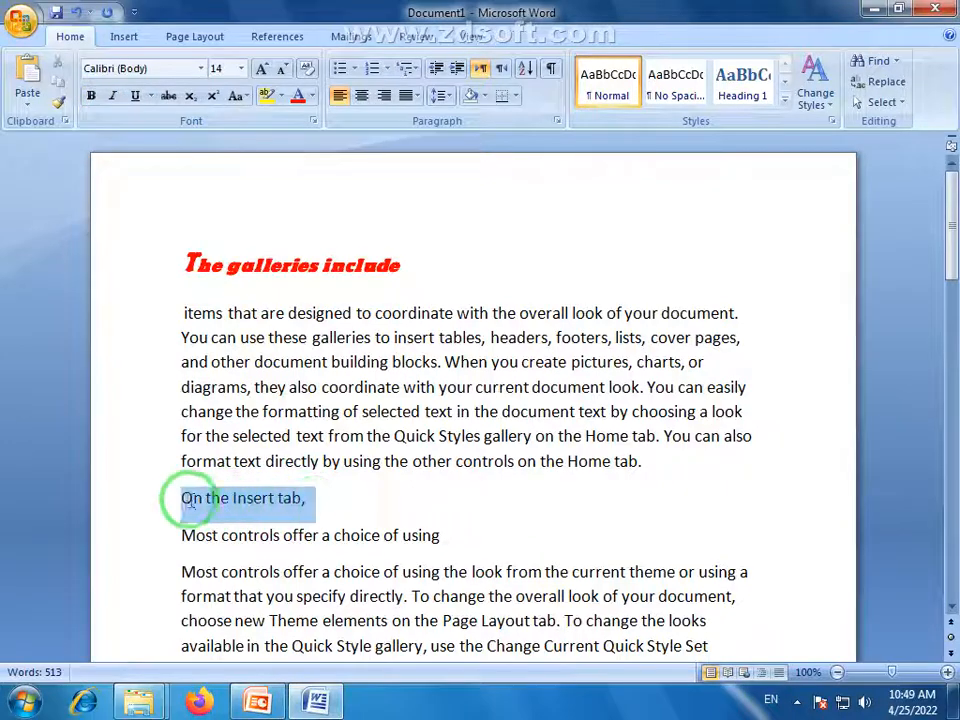
scroll(182, 458, down, 2)
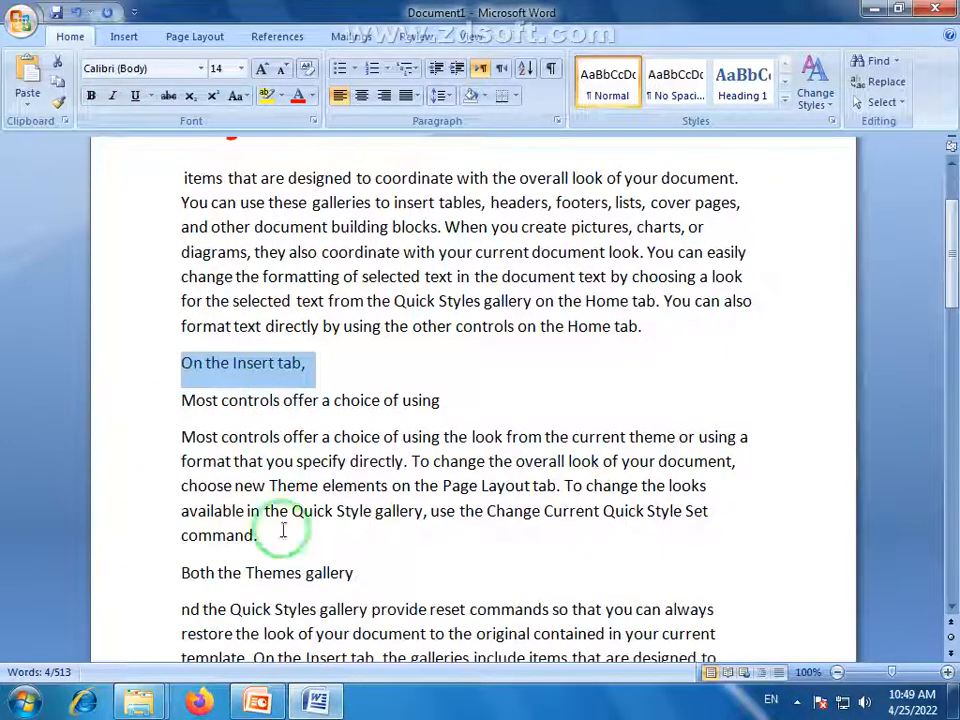
drag(370, 580, 180, 579)
scroll(300, 561, down, 2)
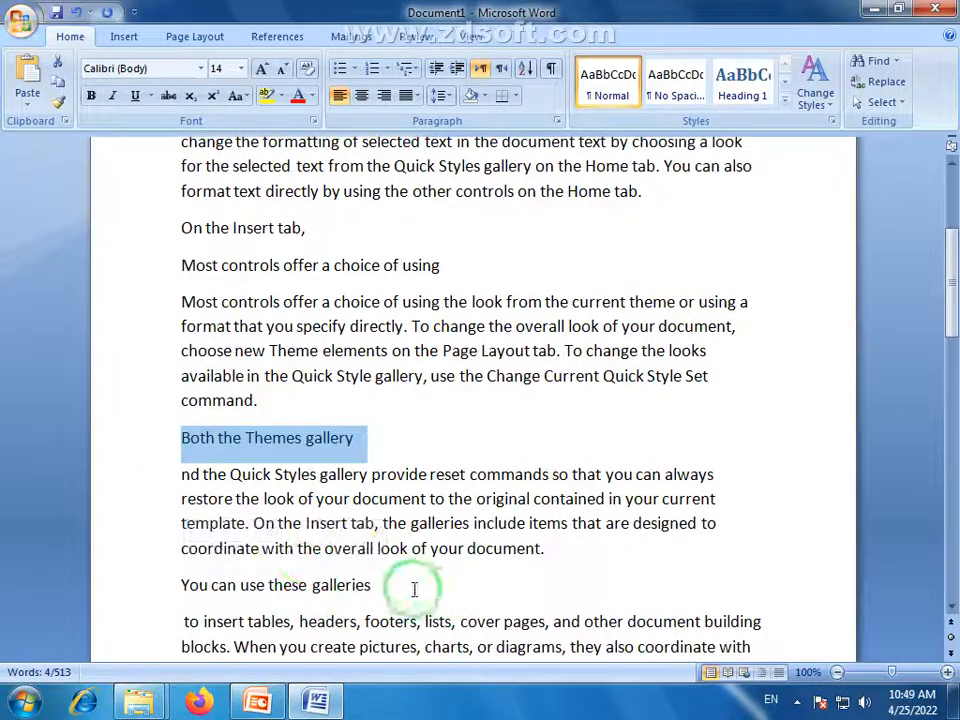
drag(414, 583, 83, 553)
click(343, 458)
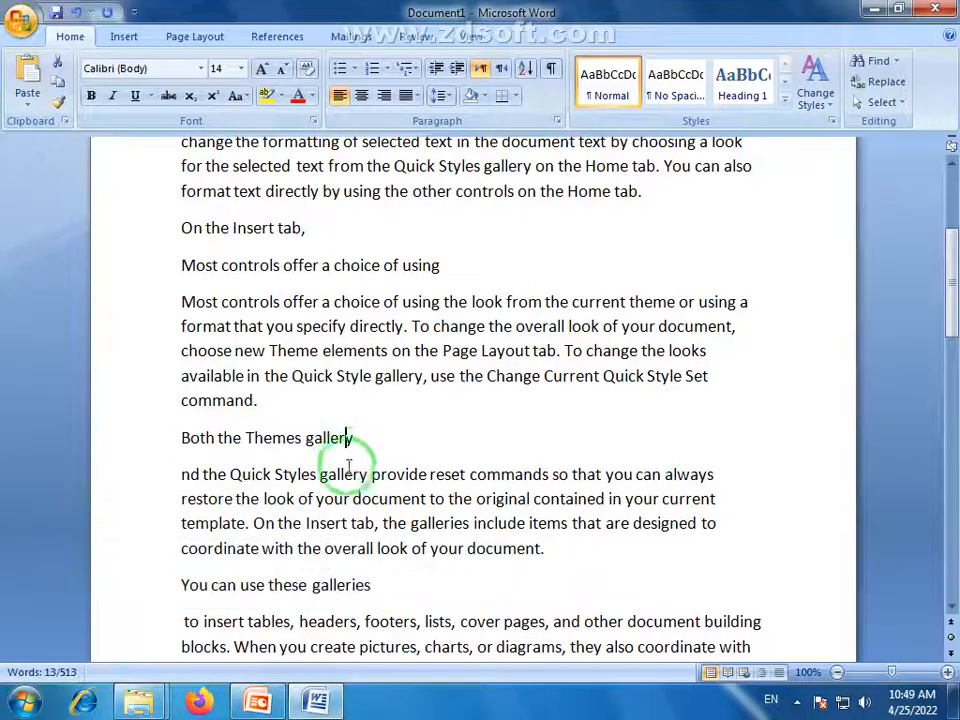
scroll(349, 465, up, 3)
drag(446, 491, 182, 493)
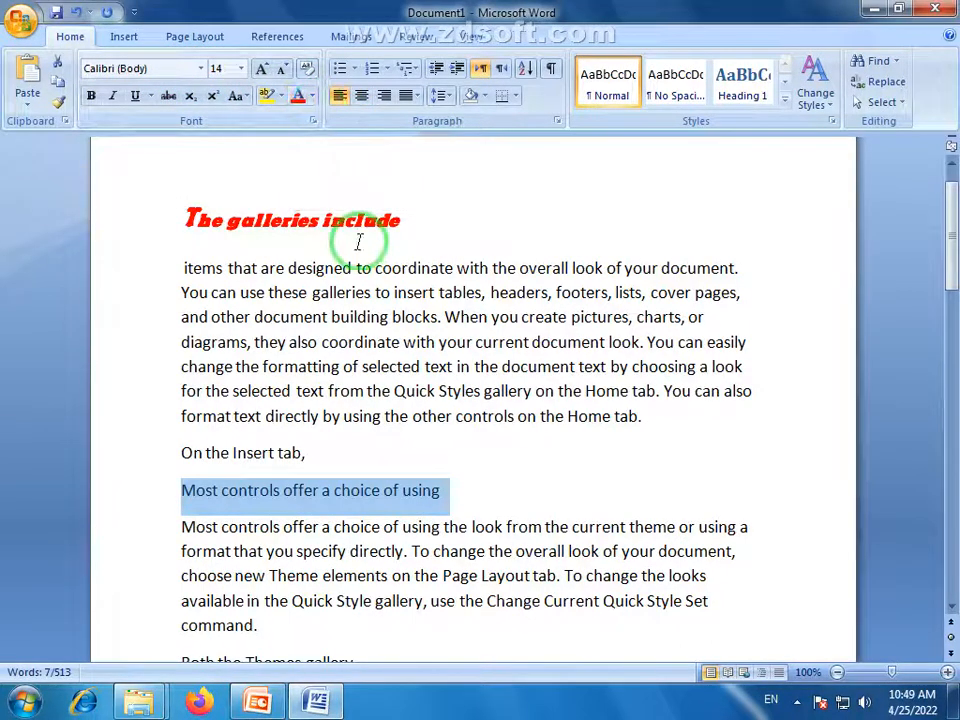
click(357, 316)
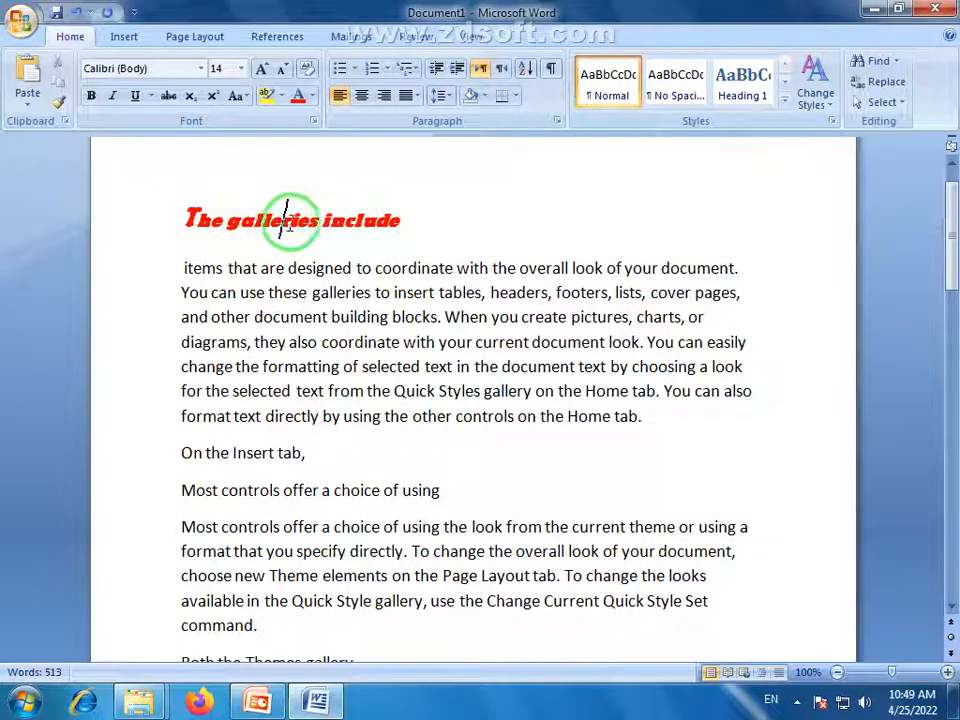
drag(202, 219, 213, 217)
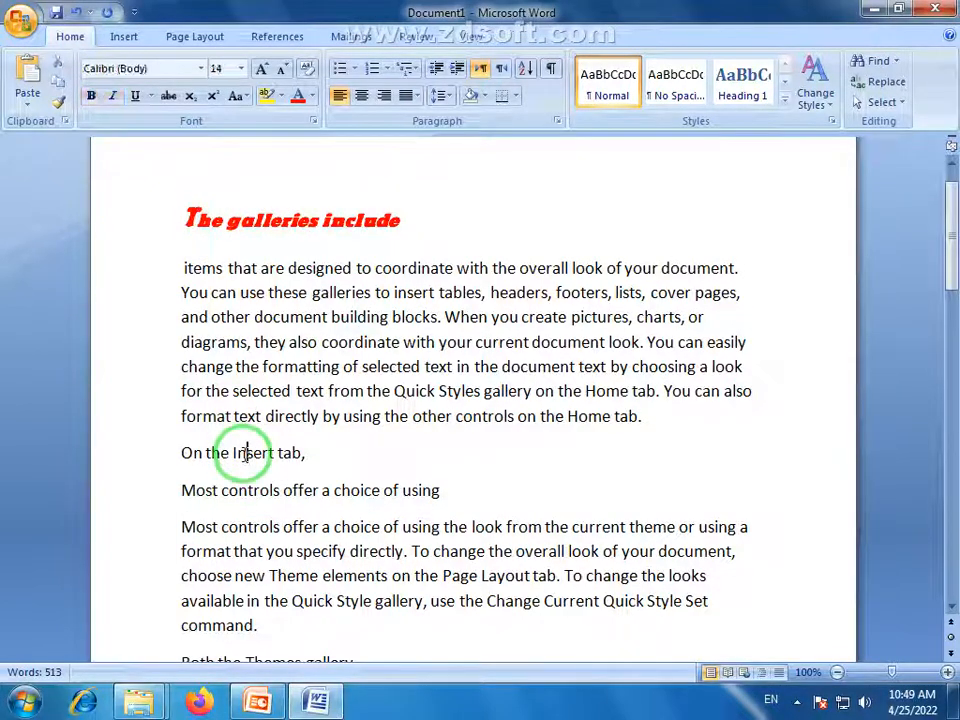
click(316, 341)
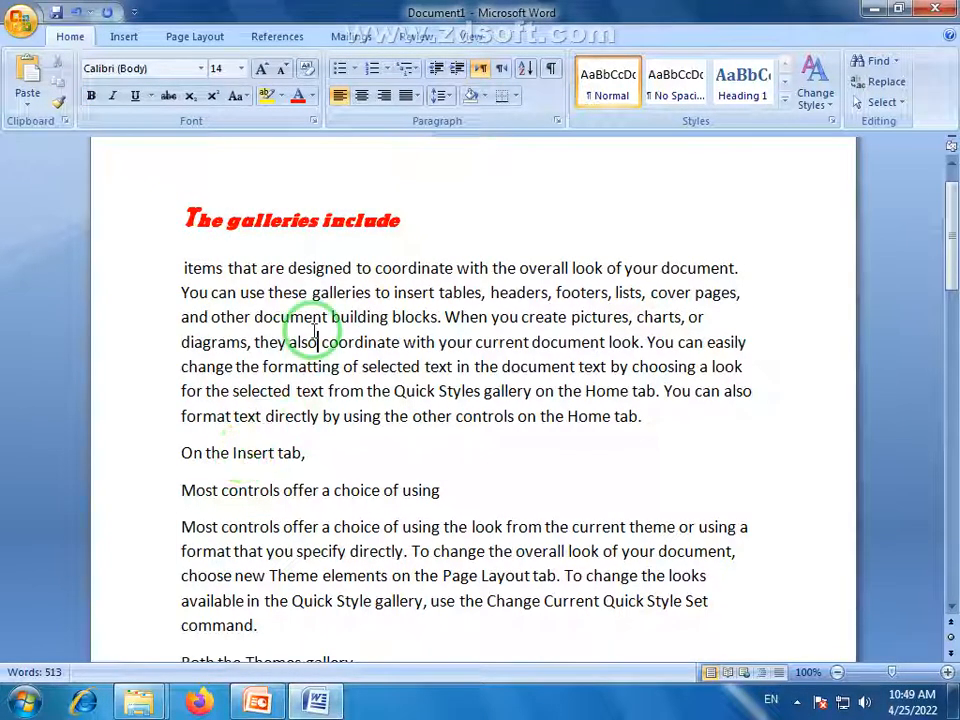
- Copy the formatting of "The galleries include" onto the "On the Insert tab," line with Format Painter
click(285, 218)
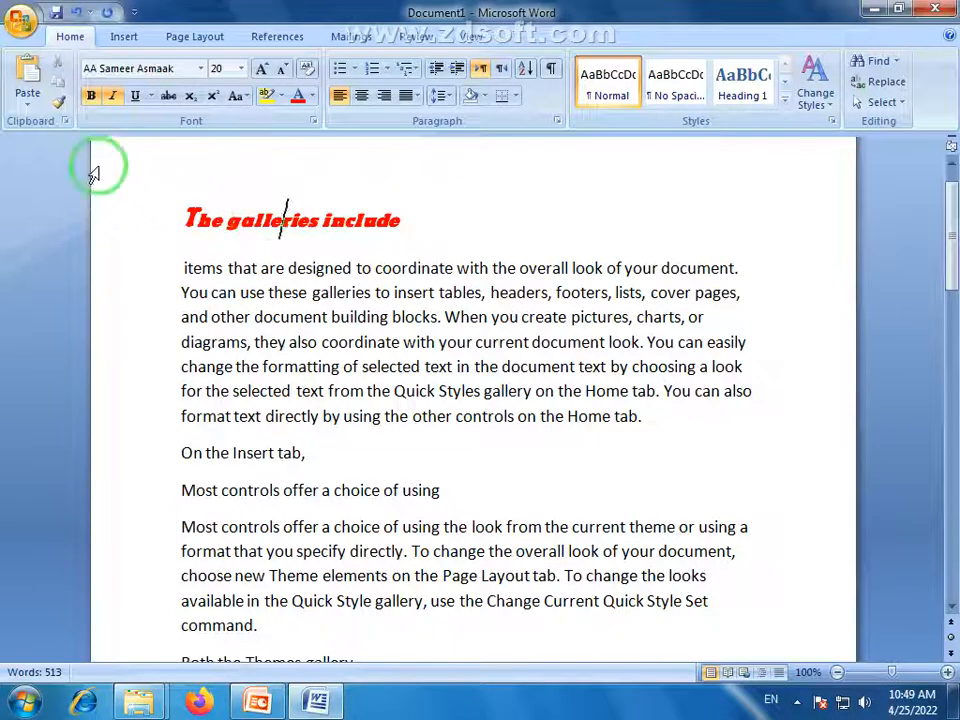
click(58, 107)
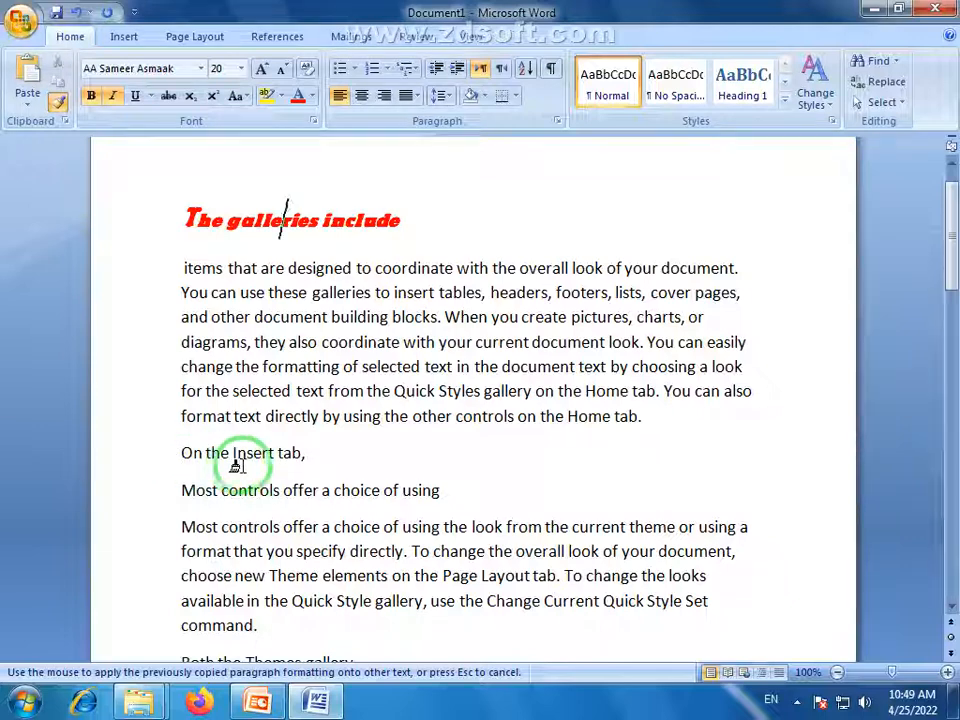
drag(306, 453, 176, 453)
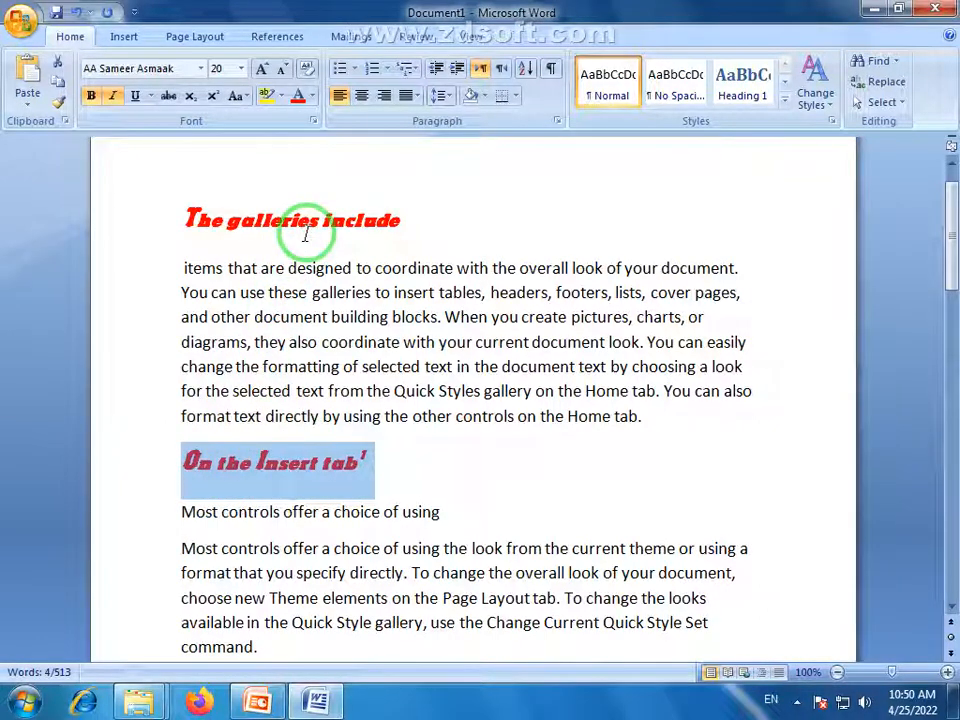
- Apply the "On the Insert tab," heading's formatting to the "Both the Themes gallery" line with Format Painter
scroll(306, 233, down, 3)
click(276, 348)
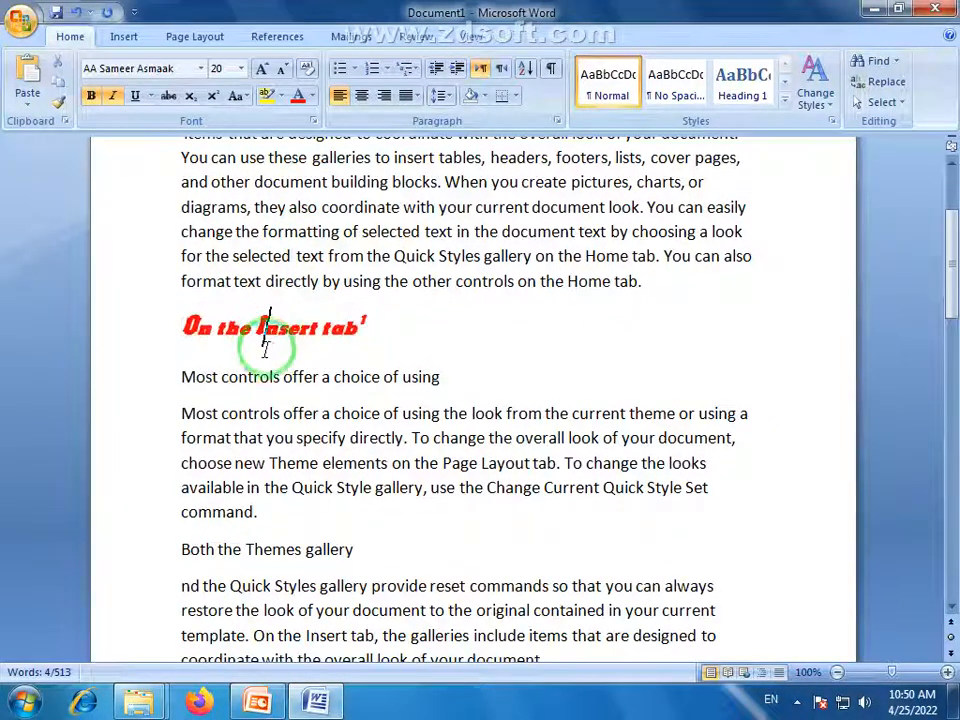
click(59, 103)
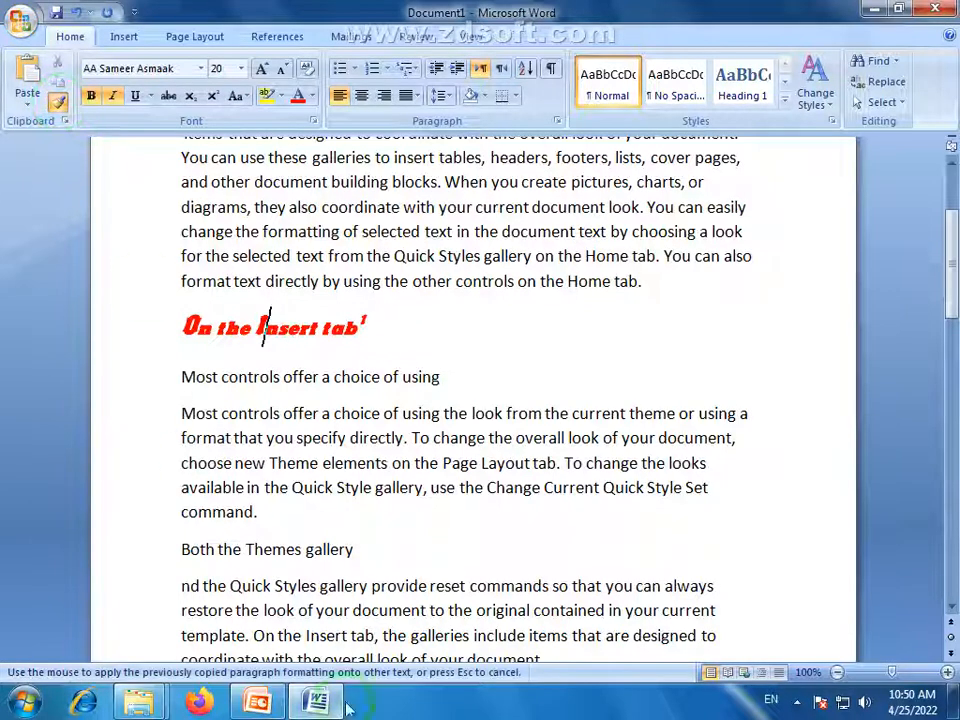
drag(355, 549, 186, 549)
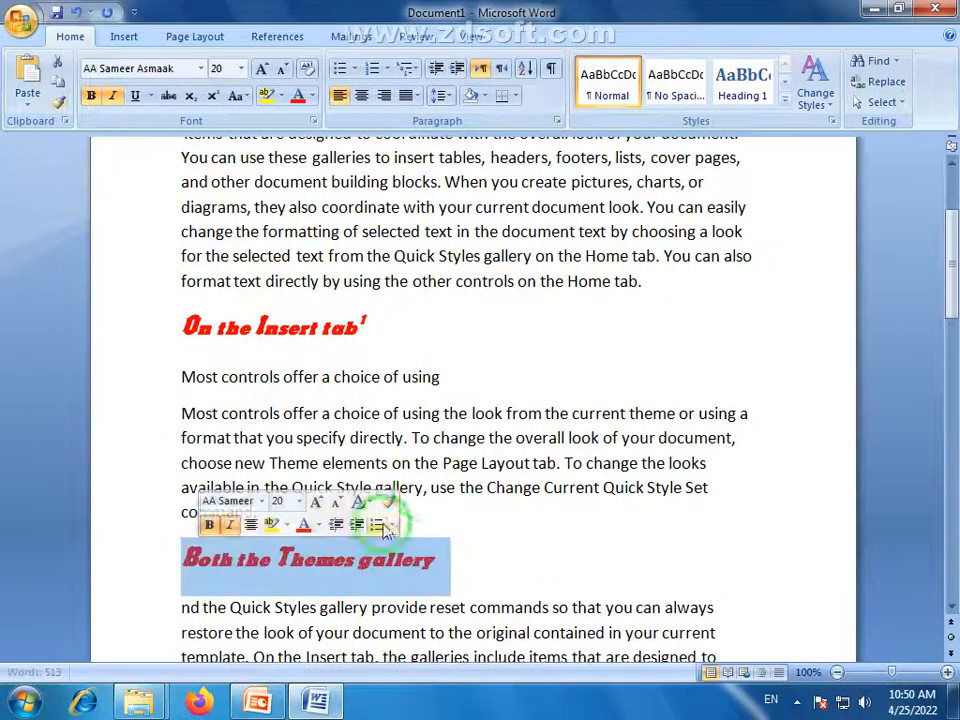
- Copy the "Both the Themes gallery" heading's formatting onto the "You can use these galleries" line with Format Painter
scroll(399, 489, down, 6)
click(352, 313)
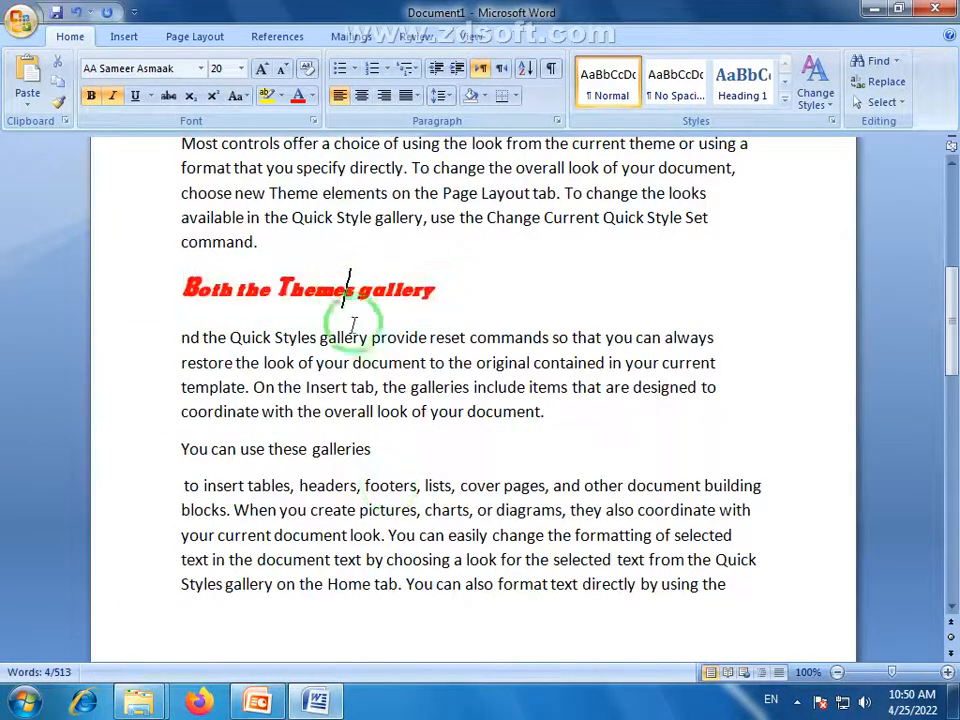
click(66, 103)
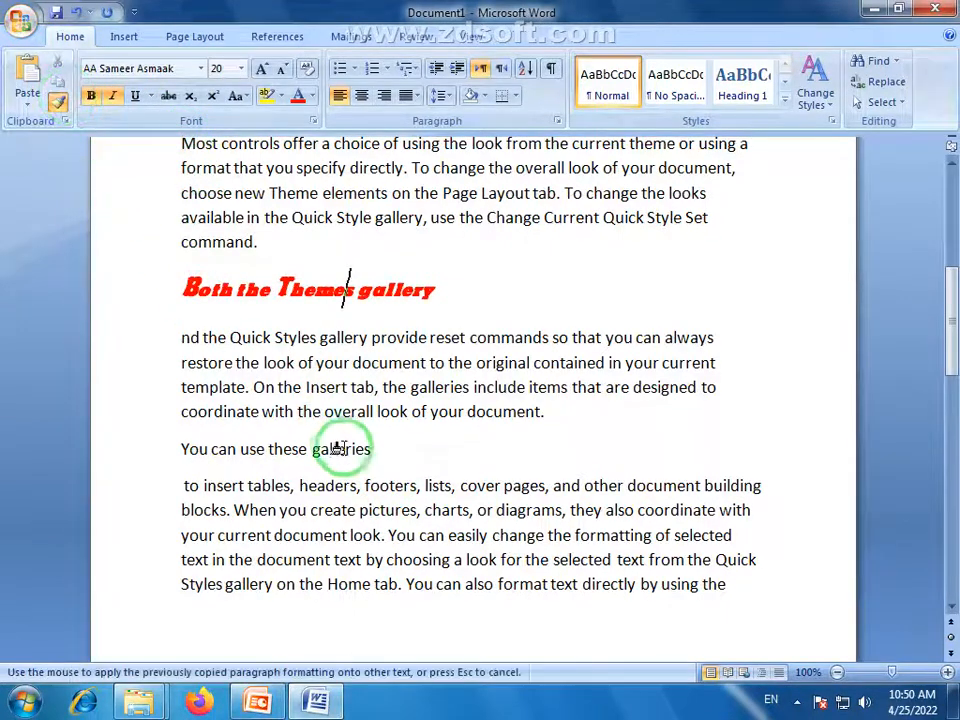
drag(370, 450, 186, 462)
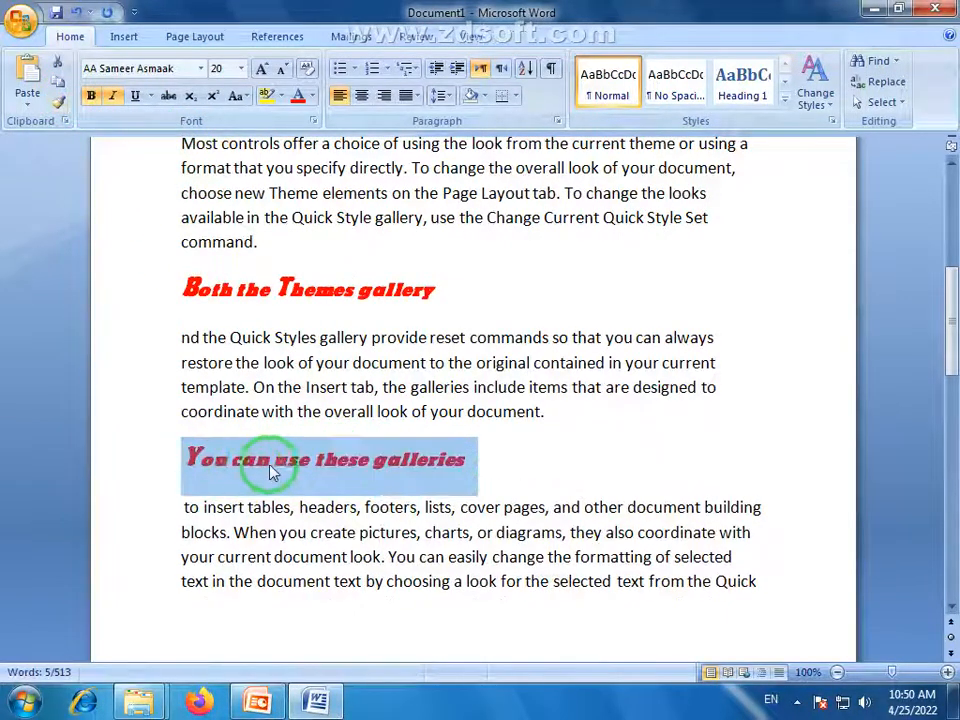
click(317, 468)
- Review the matching headings and the remaining paragraphs throughout the document
scroll(320, 410, down, 1)
scroll(307, 430, down, 8)
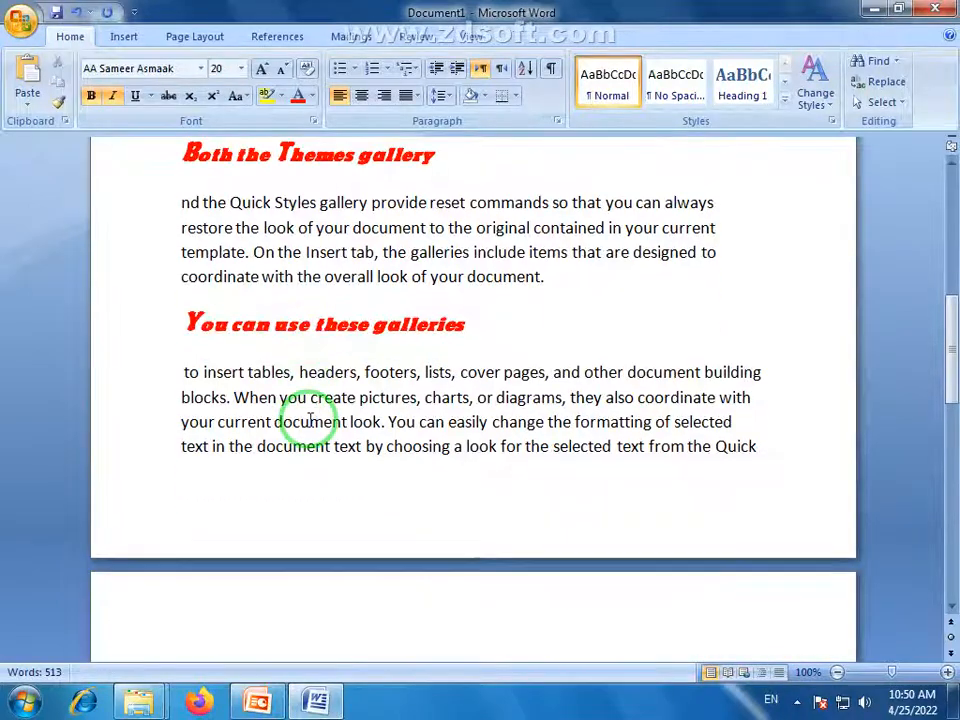
scroll(322, 420, up, 3)
scroll(322, 420, up, 5)
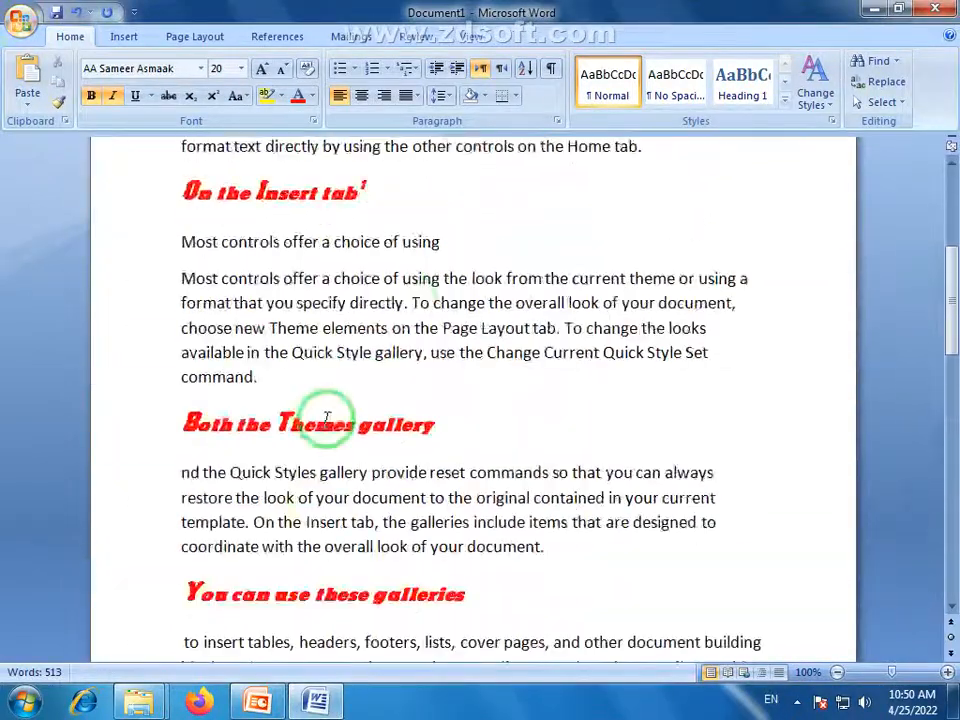
scroll(417, 308, down, 10)
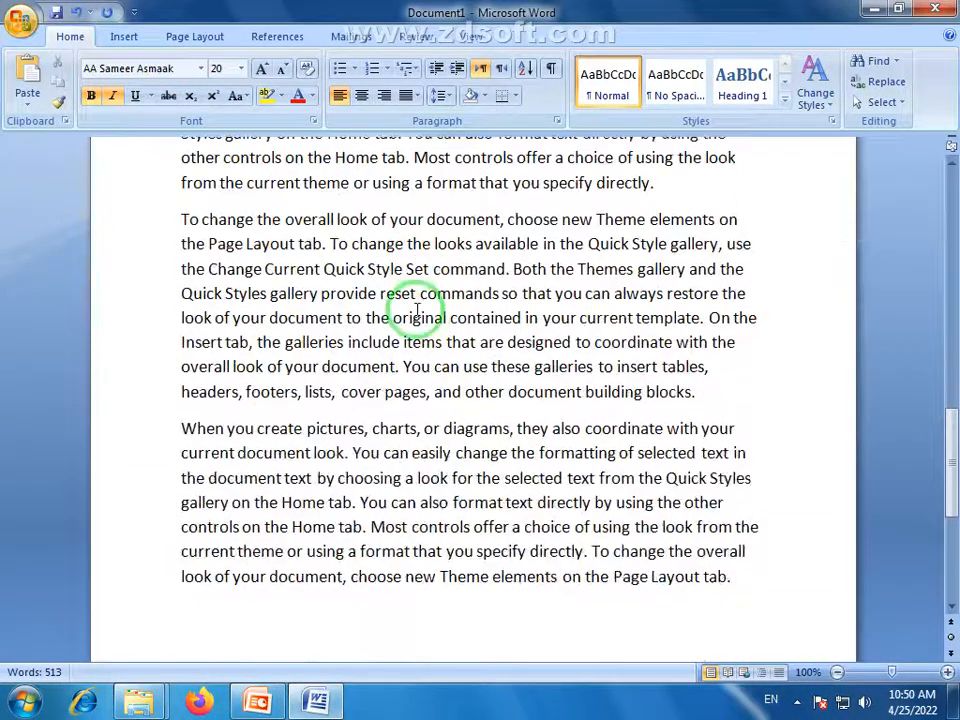
scroll(417, 310, up, 3)
scroll(415, 307, up, 9)
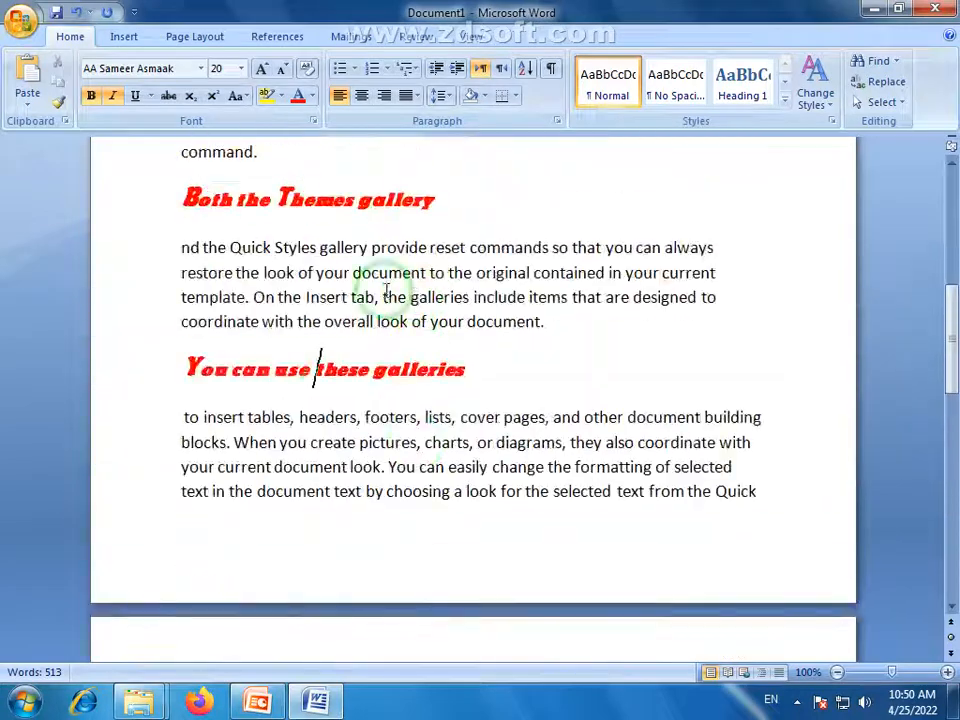
click(291, 367)
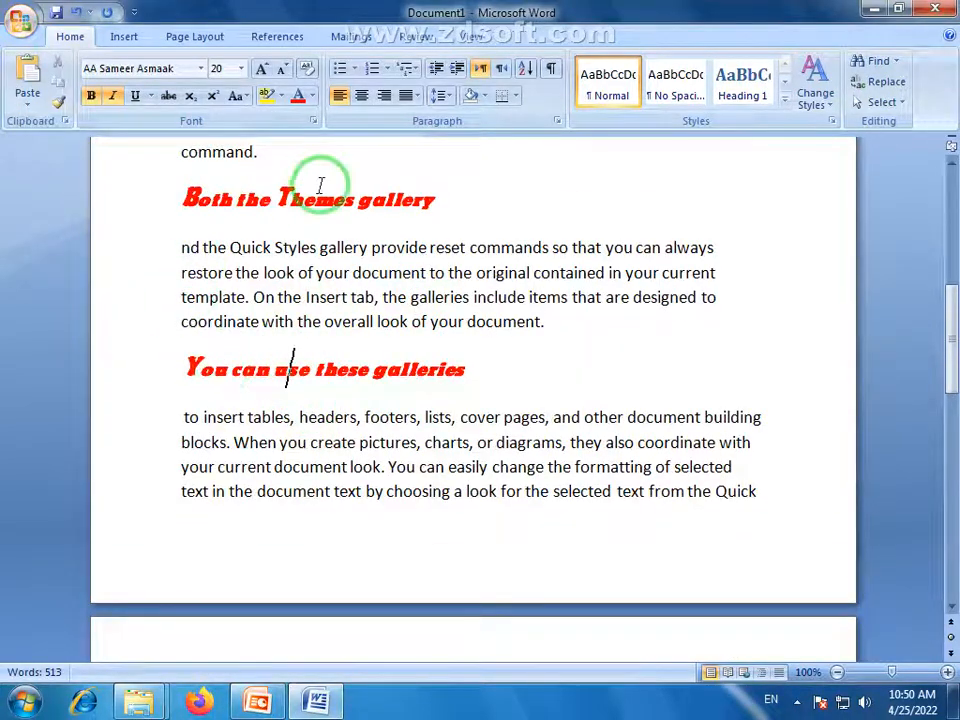
- Set the font of the empty line at the end of the document to AA Sameer Mosan
scroll(478, 520, down, 9)
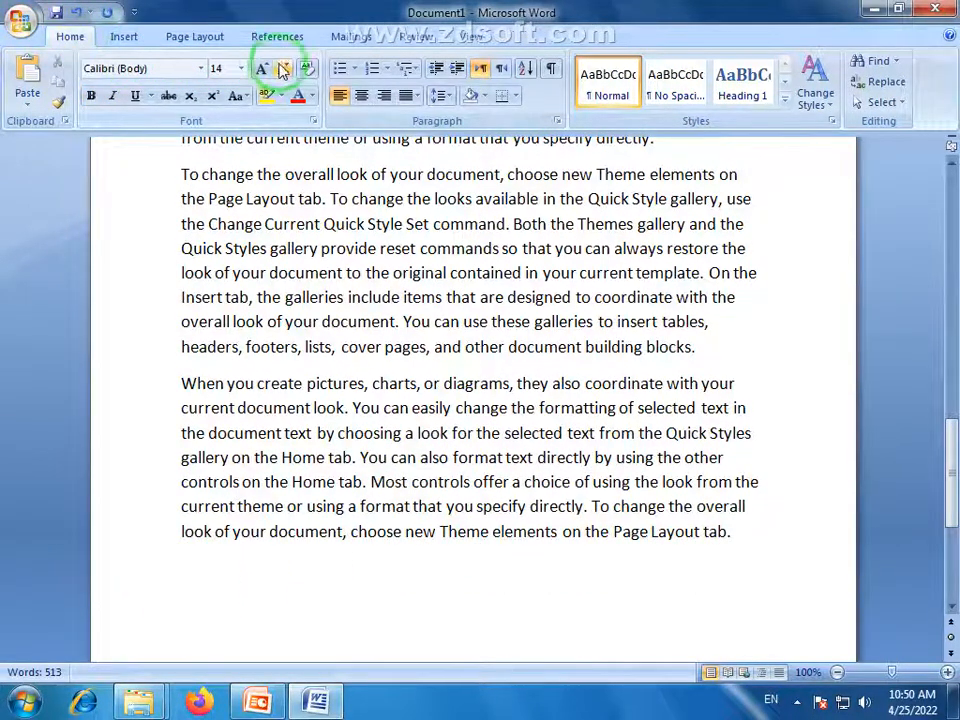
scroll(201, 455, down, 2)
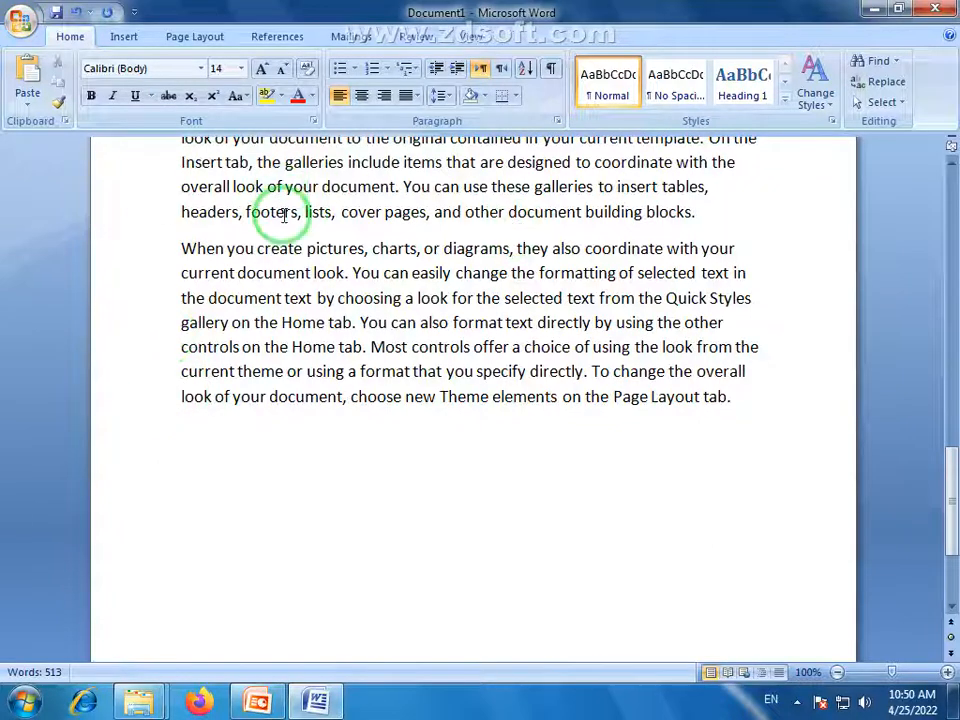
click(202, 70)
scroll(214, 310, down, 4)
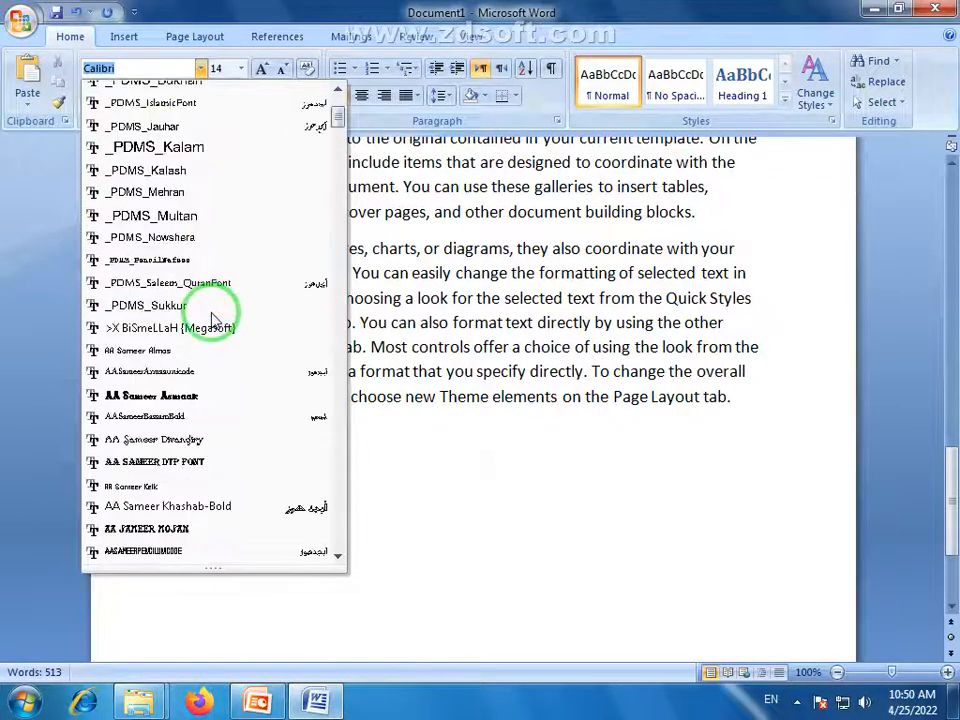
scroll(212, 318, down, 2)
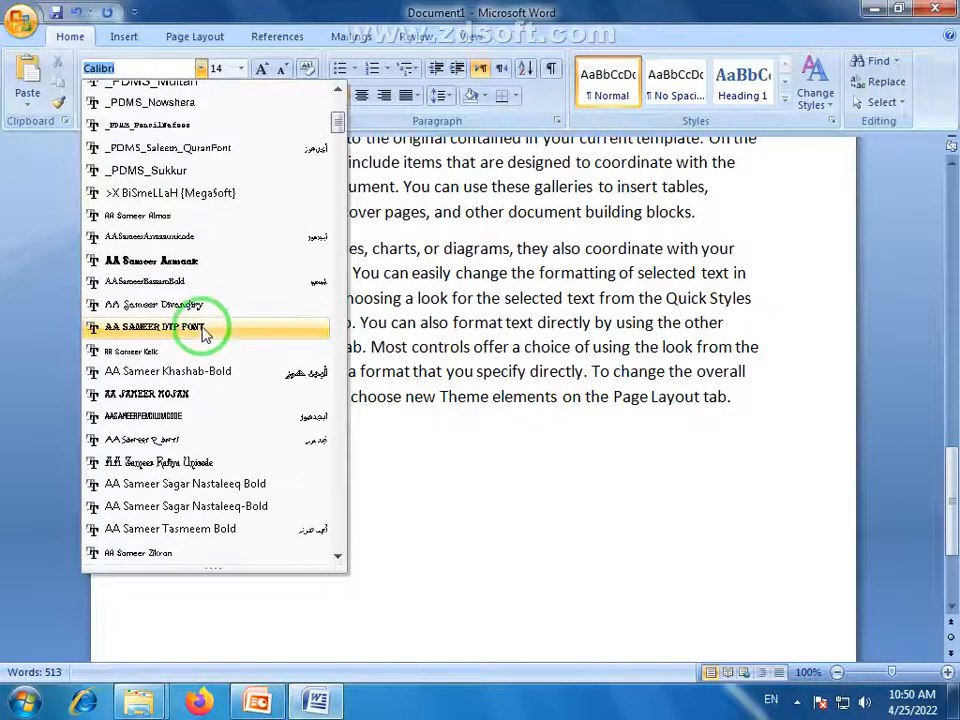
click(181, 398)
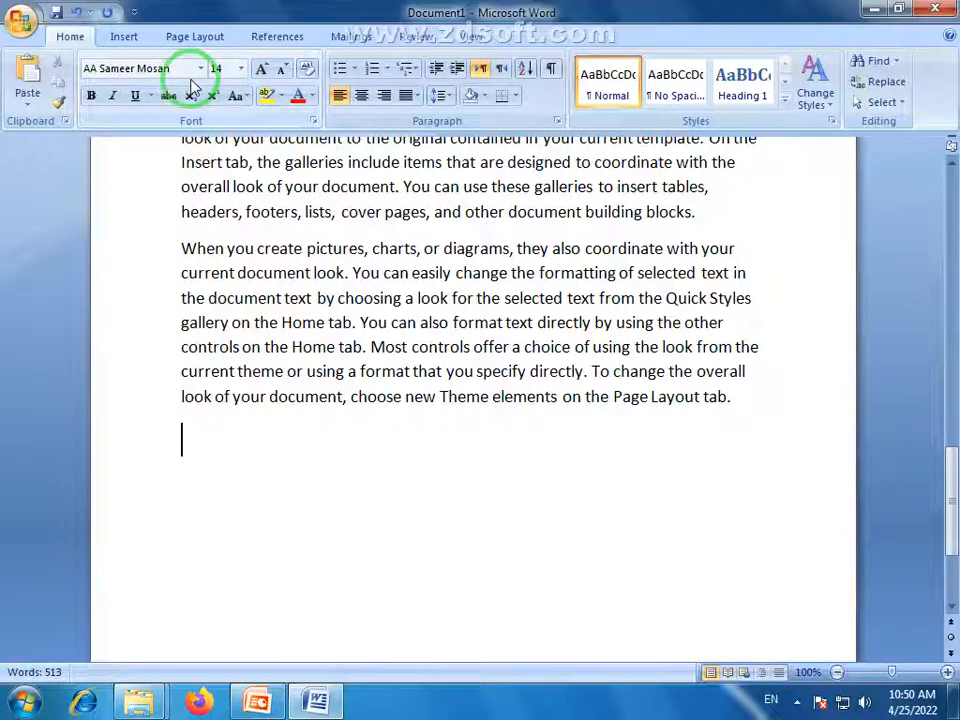
- Set the empty line at the end of the document to bold, size 24 and a blue font colour
click(90, 95)
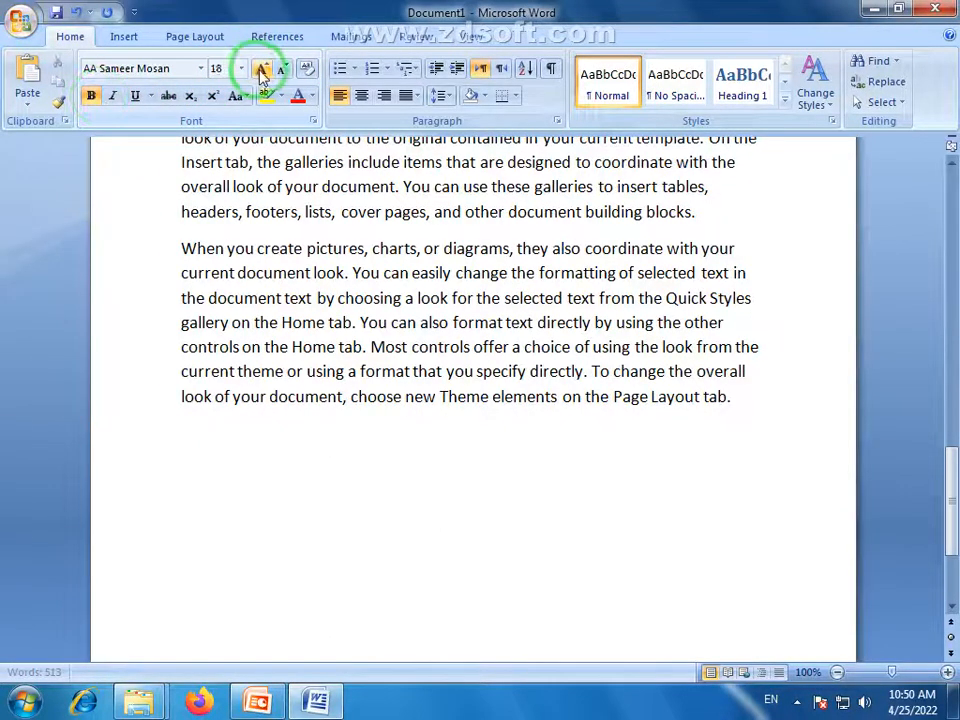
click(311, 96)
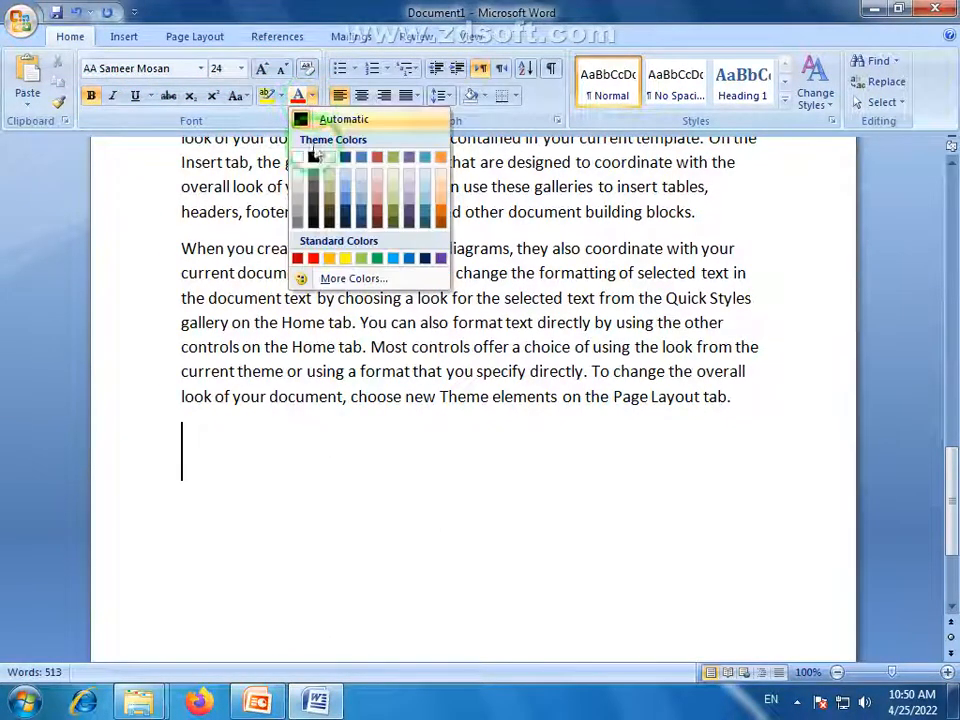
click(408, 259)
click(272, 463)
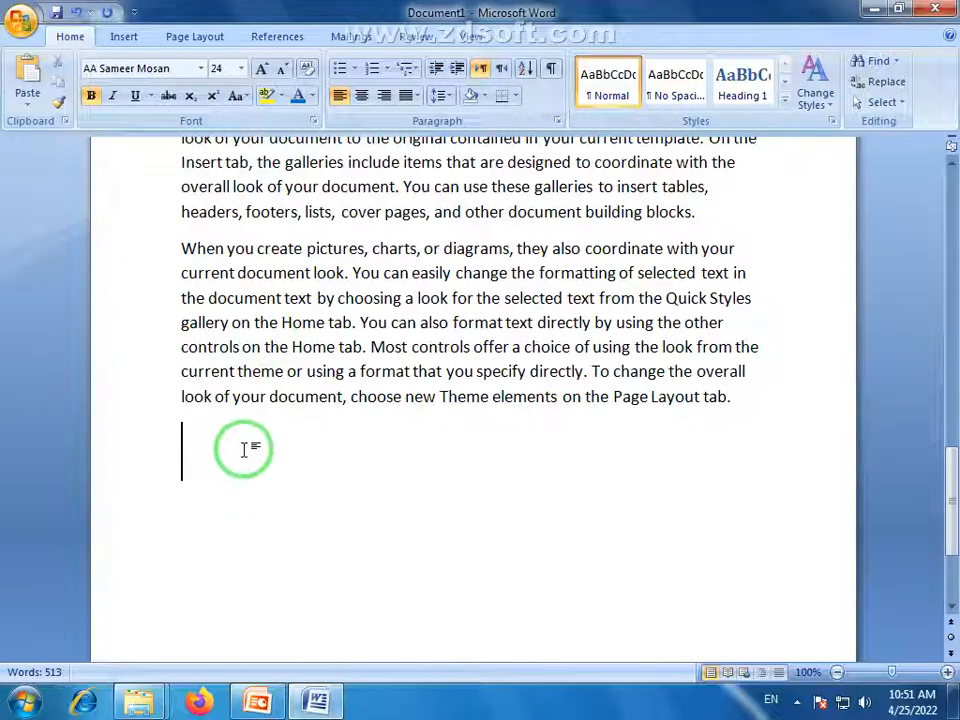
- Copy the empty last line's formatting onto "When you create pictures," with Format Painter
click(60, 104)
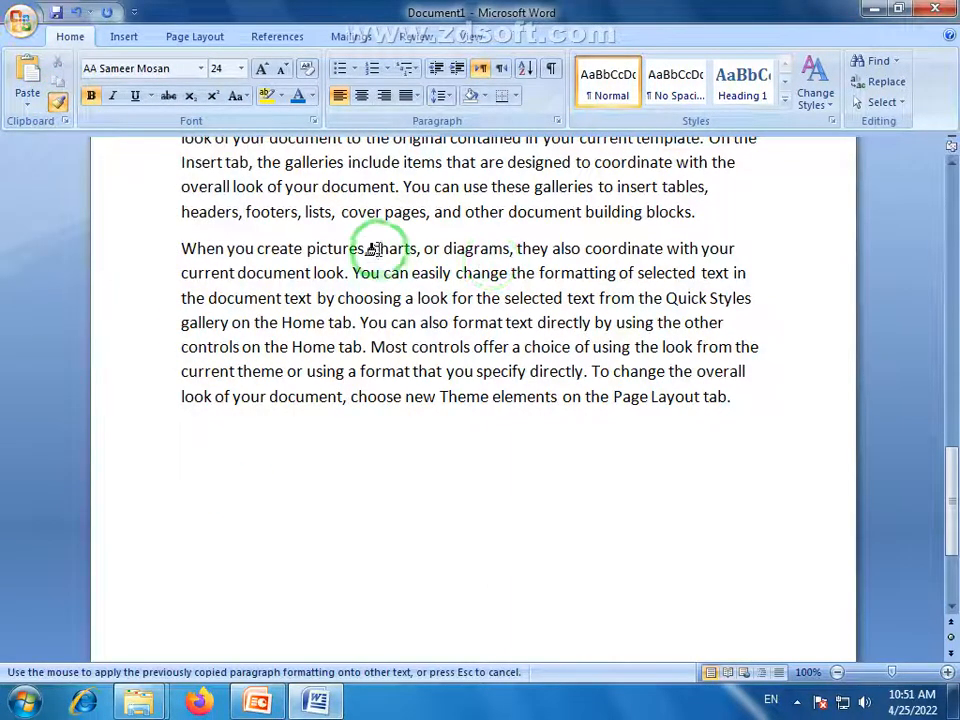
drag(363, 248, 182, 248)
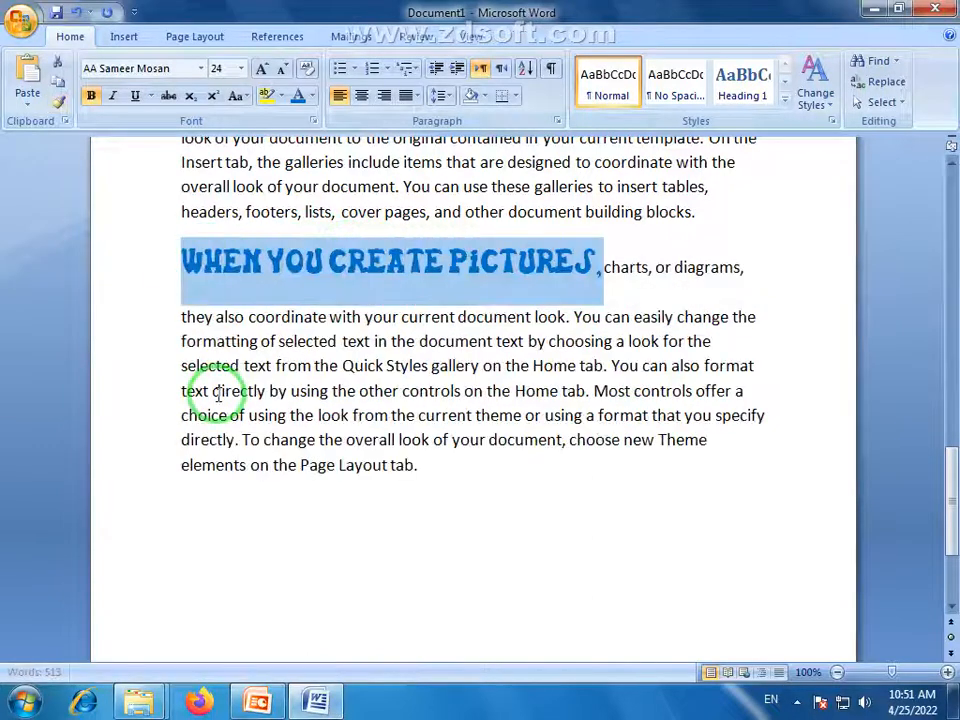
click(345, 407)
- Copy the formatting of "When you create pictures," onto "controls on the Home tab. Most" with Format Painter
click(262, 268)
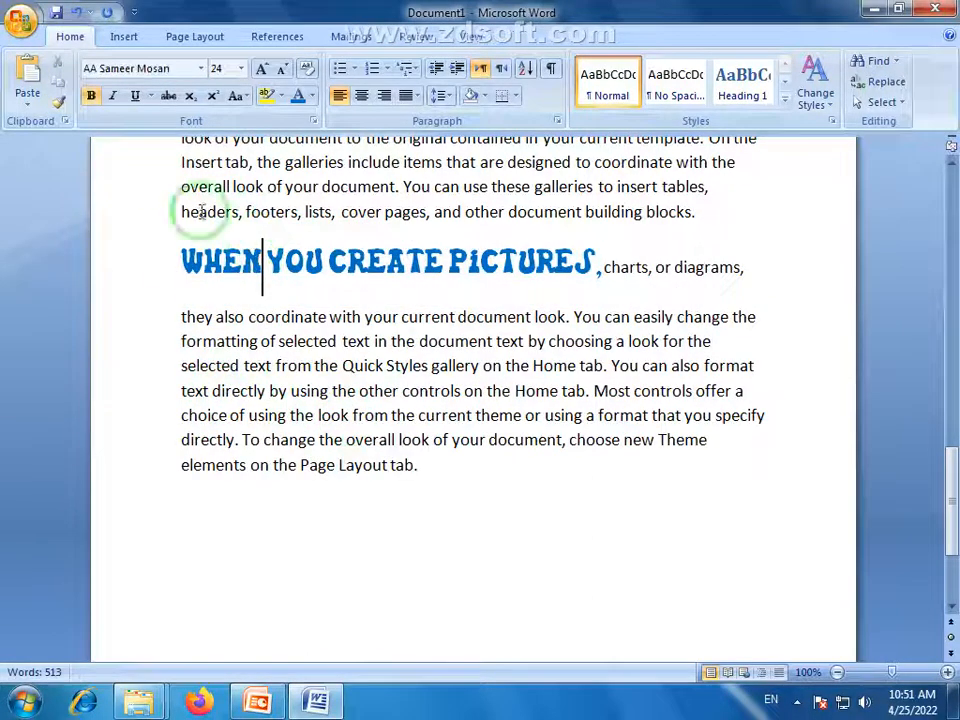
click(60, 104)
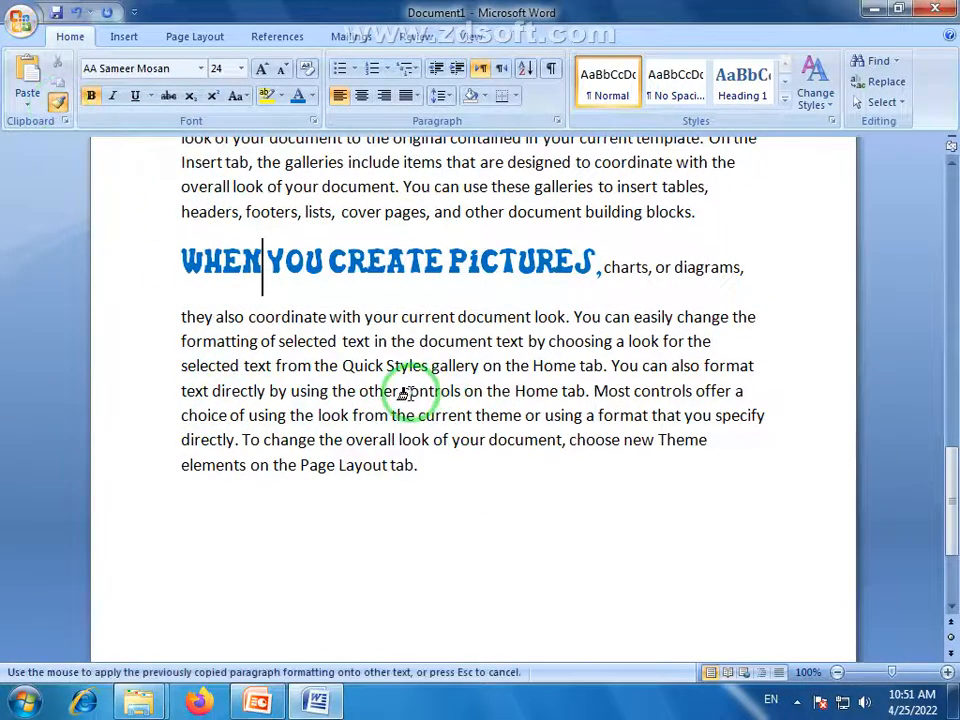
drag(405, 393, 630, 392)
click(439, 476)
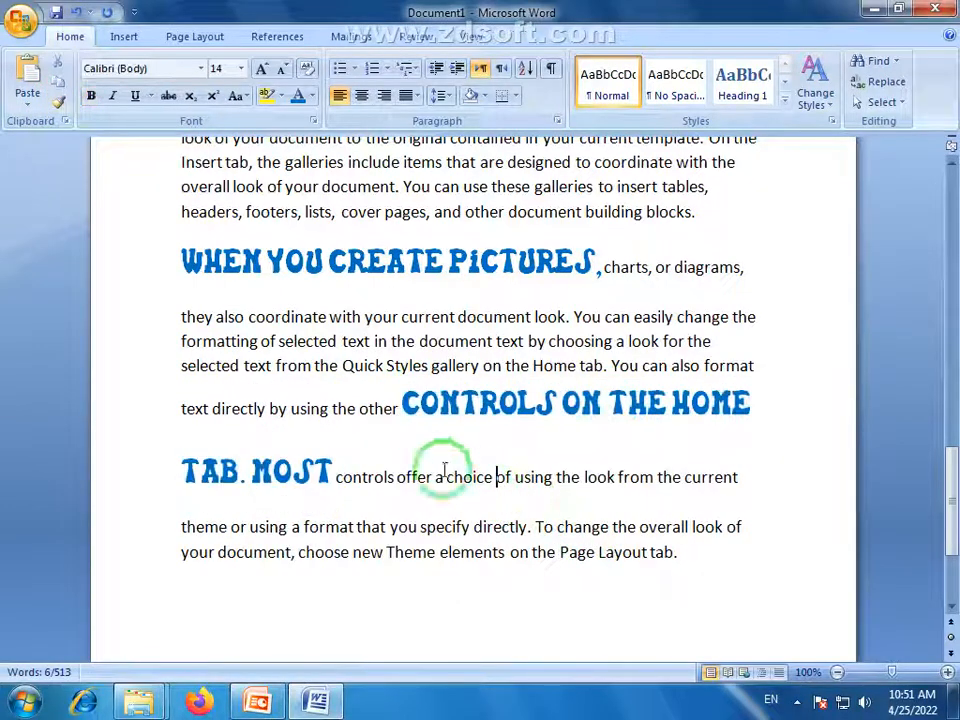
- Copy the formatting of "When you create pictures," onto "document to the" and "your document" in the preceding paragraph with Format Painter
scroll(272, 290, up, 1)
click(243, 300)
click(60, 102)
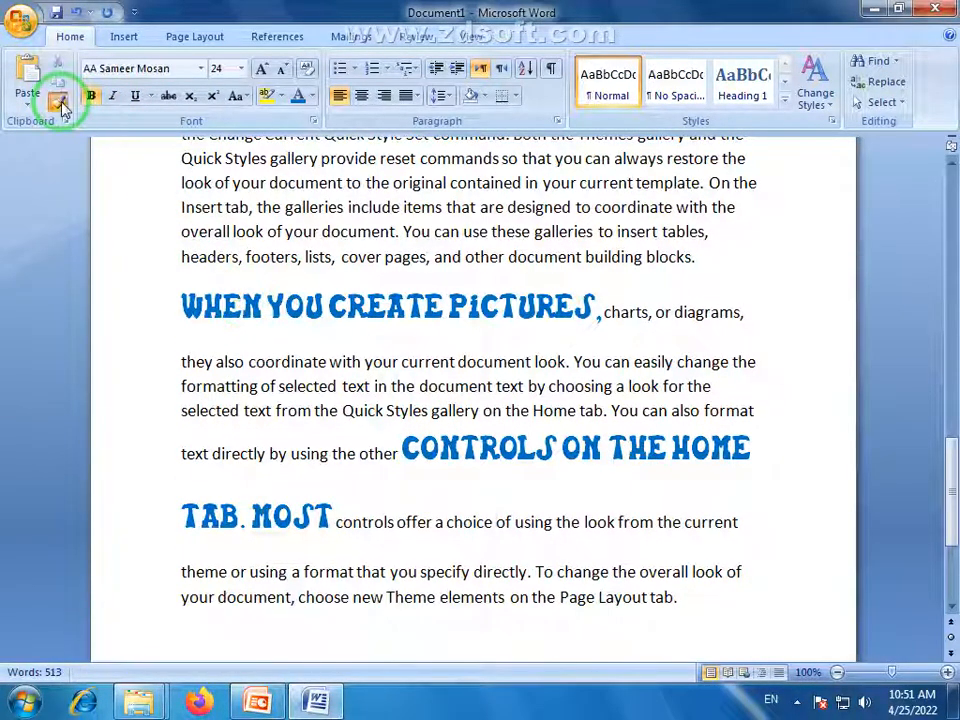
mouse_move(321, 187)
mouse_down()
mouse_move(412, 186)
mouse_move(423, 219)
mouse_move(500, 220)
mouse_up()
scroll(423, 312, up, 1)
click(58, 102)
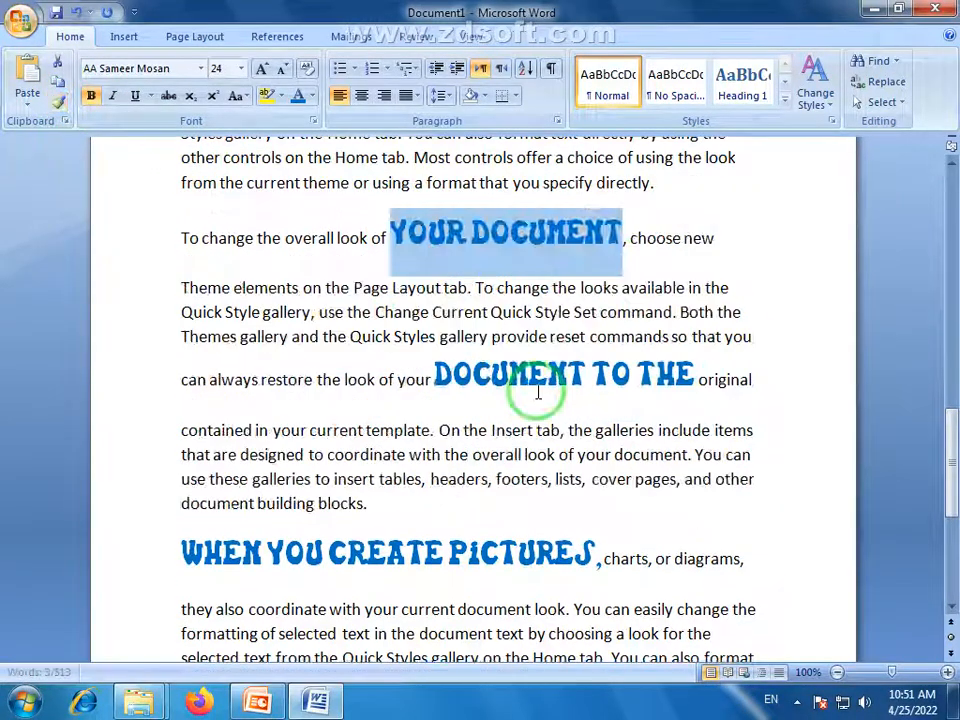
click(411, 339)
- Review the blue phrases formatted with Format Painter across the last paragraphs
scroll(418, 364, up, 4)
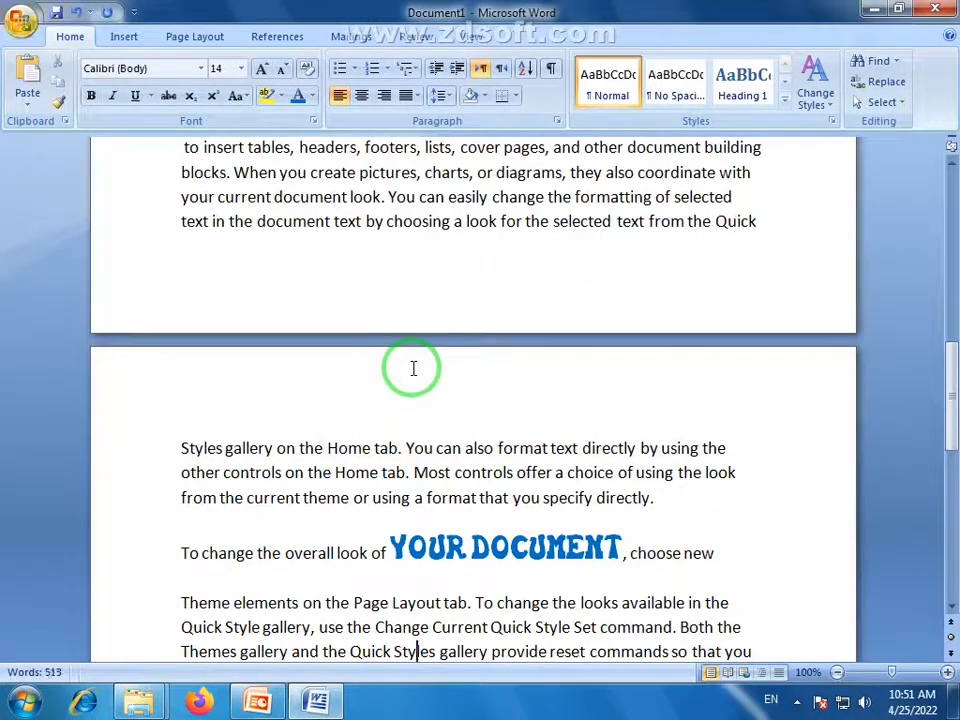
scroll(413, 368, down, 9)
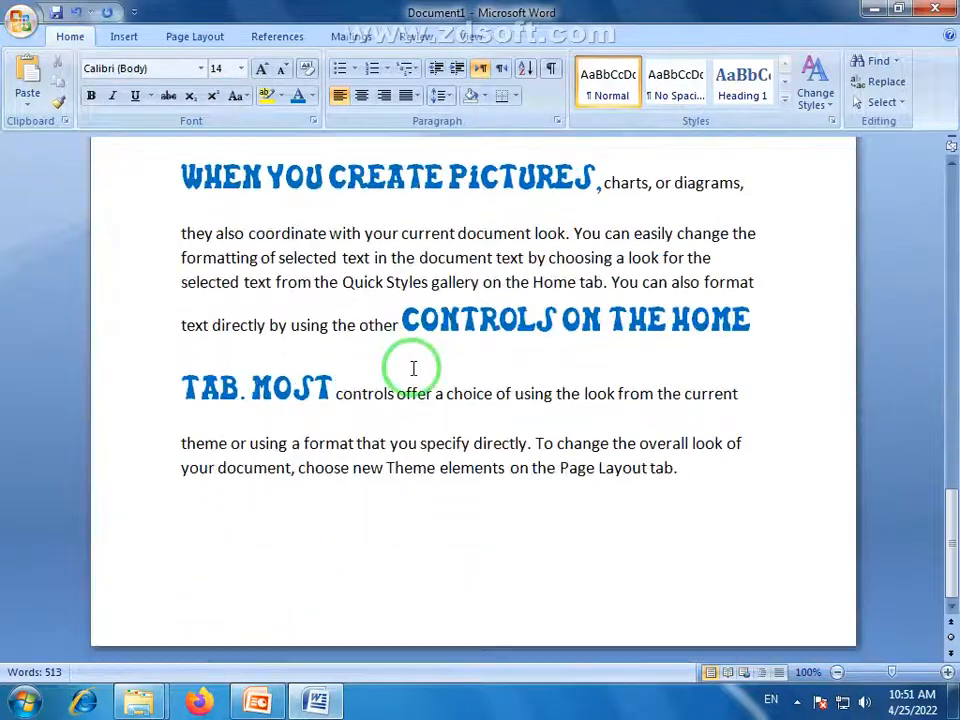
scroll(413, 368, up, 3)
scroll(413, 368, up, 3)
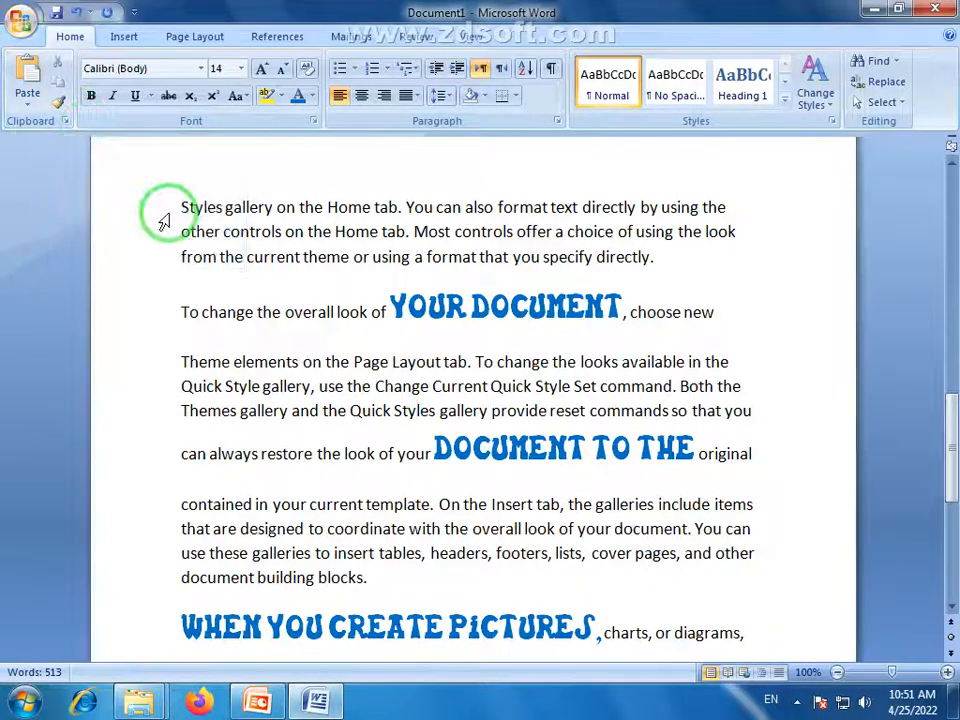
scroll(167, 214, up, 1)
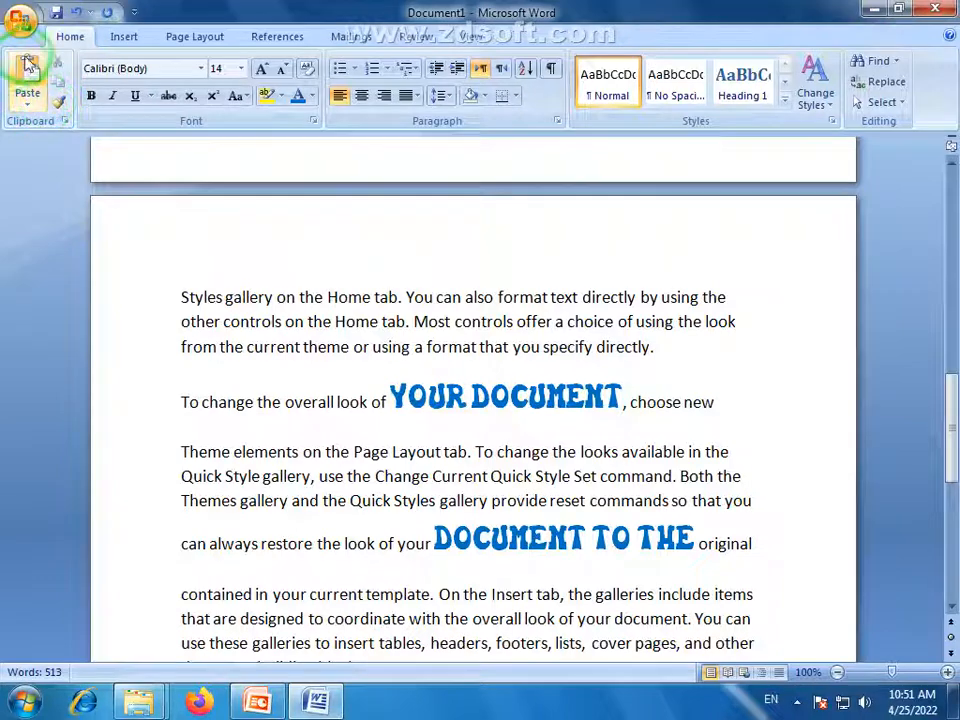
- Show the Office Clipboard pane and copy the first paragraph's opening from "items that are designed" through "insert tables,"
scroll(390, 355, up, 15)
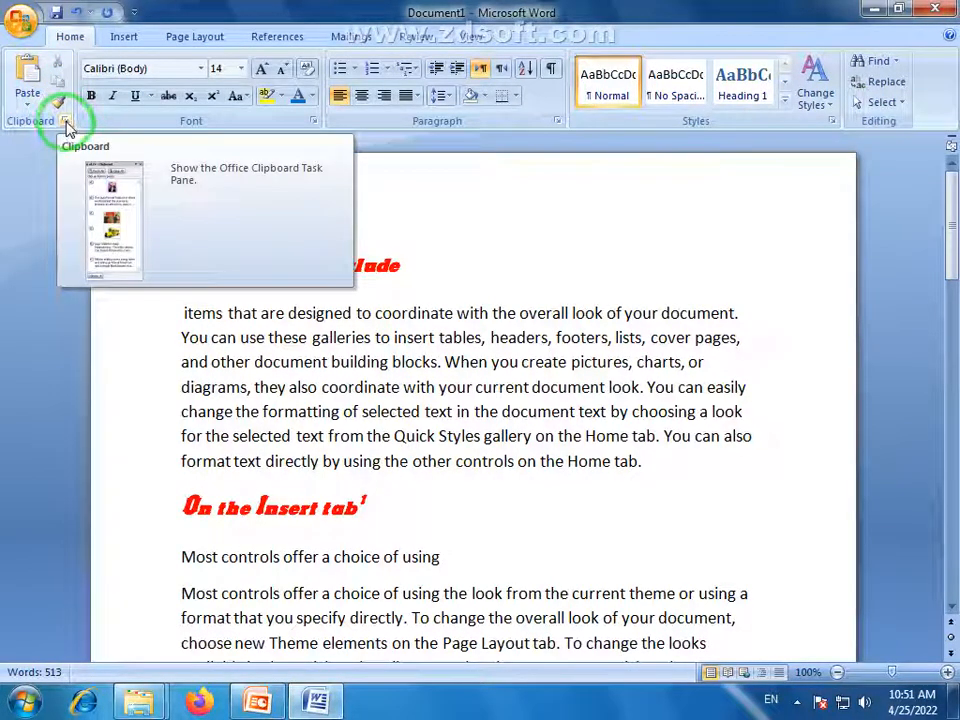
click(65, 122)
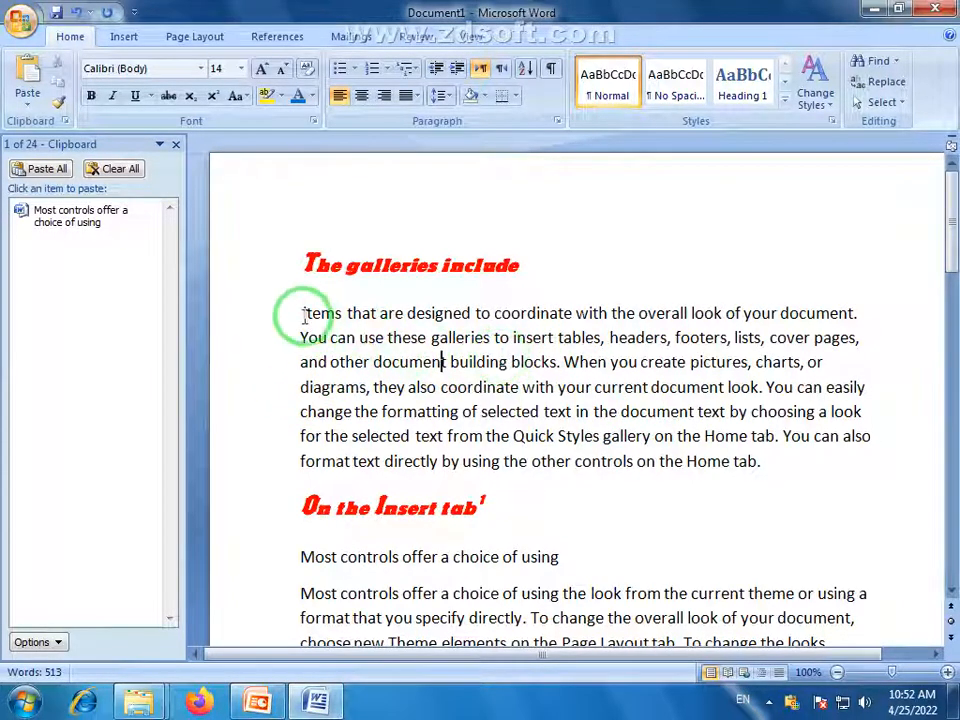
drag(299, 313, 533, 343)
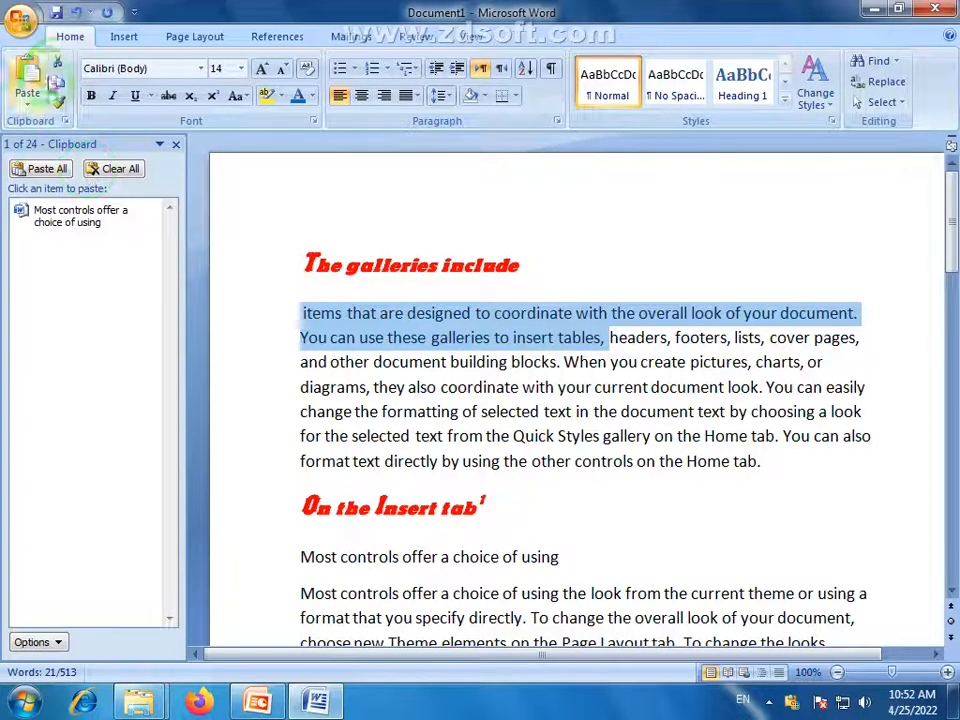
click(58, 80)
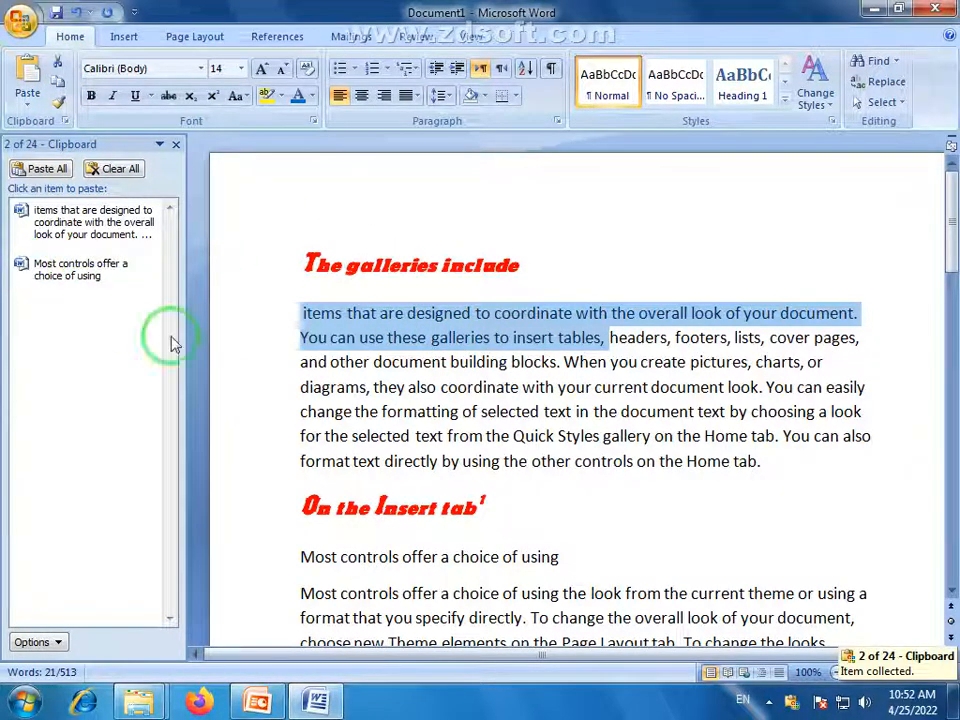
- Copy "selected text from the Quick Styles" and, from the paragraph under "On the Insert tab", "you specify directly. To change" to the Clipboard
drag(602, 438, 410, 436)
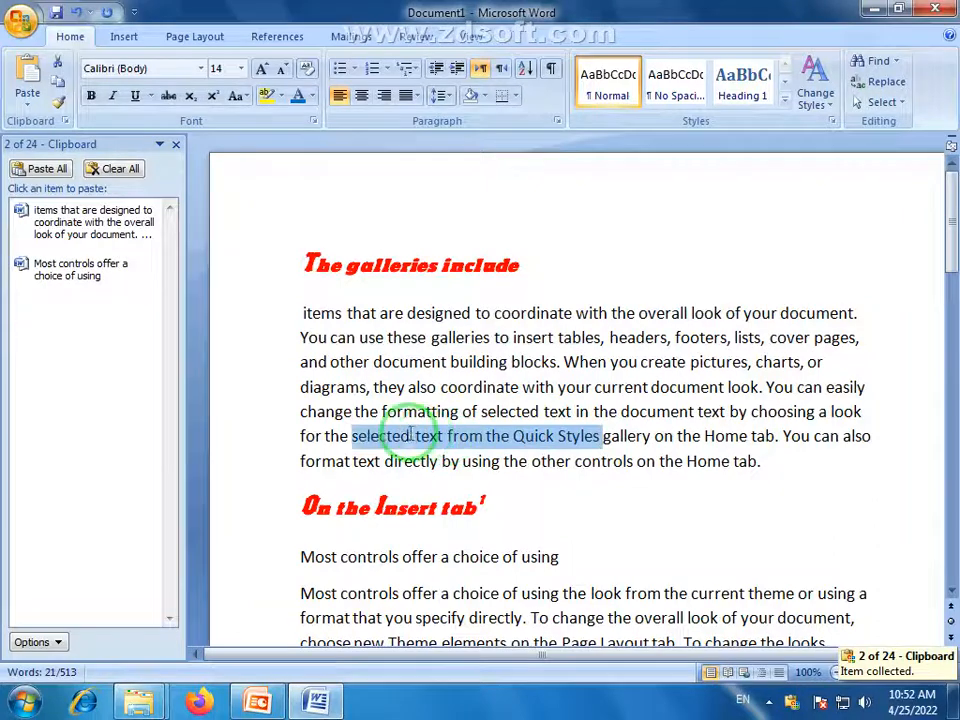
click(58, 80)
scroll(456, 347, down, 3)
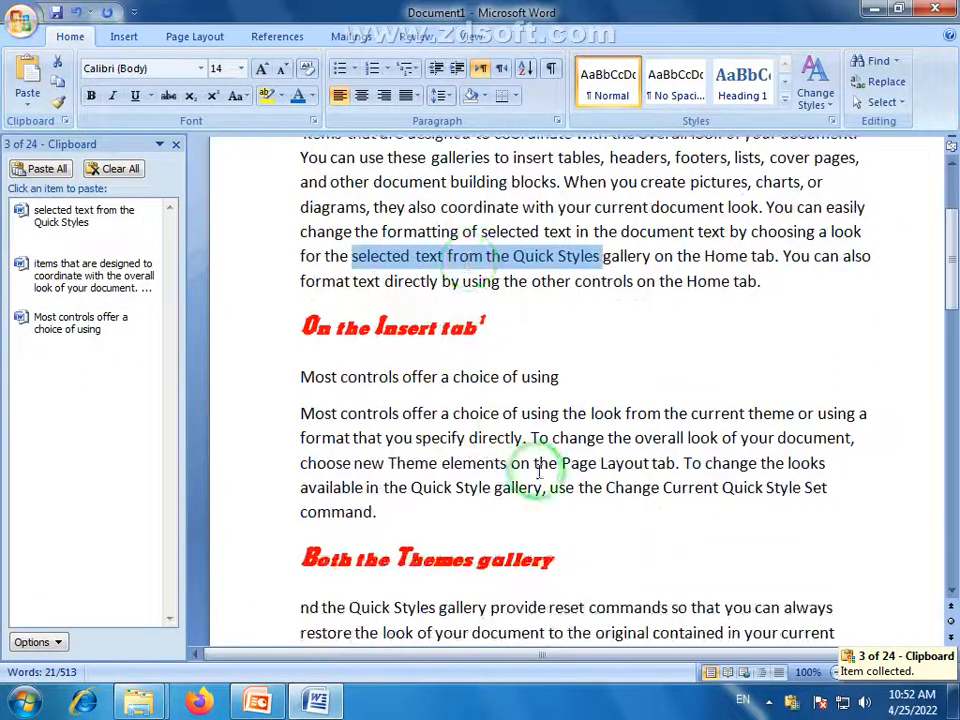
drag(606, 438, 385, 438)
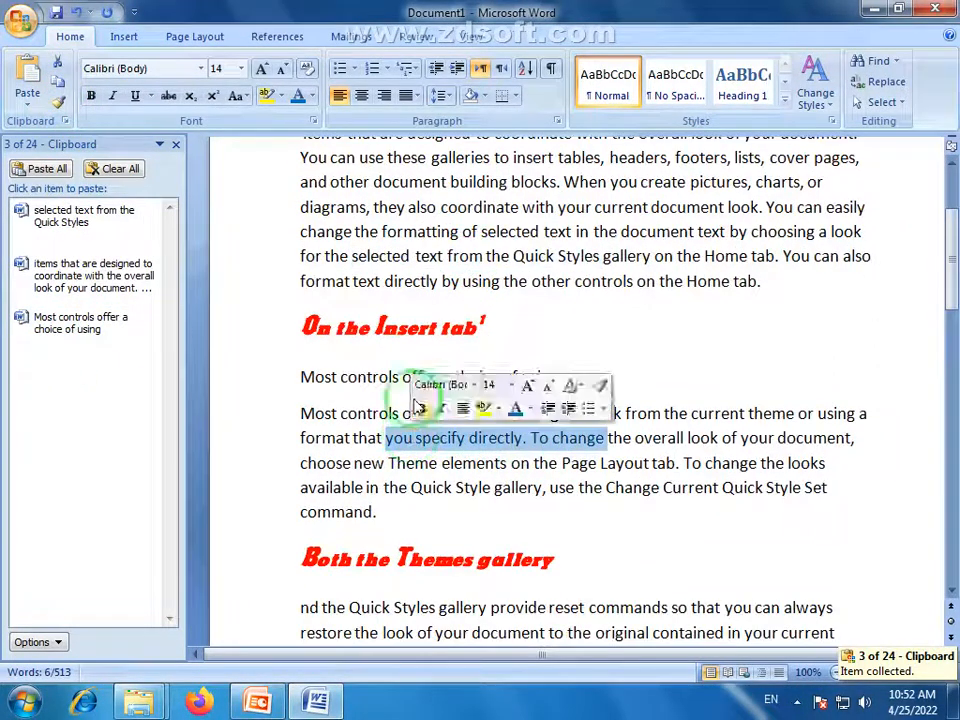
click(58, 84)
- Copy the passage from "look of your document" through "the galleries" and the red "On the Insert tab," heading to the Clipboard
scroll(546, 400, down, 1)
drag(575, 578, 398, 548)
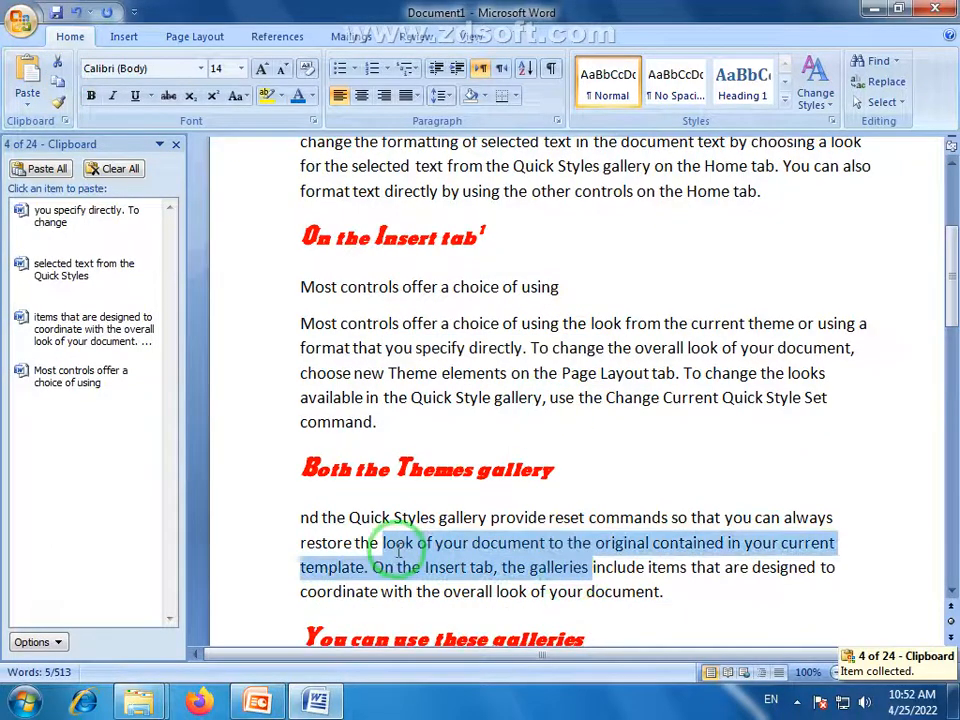
click(58, 84)
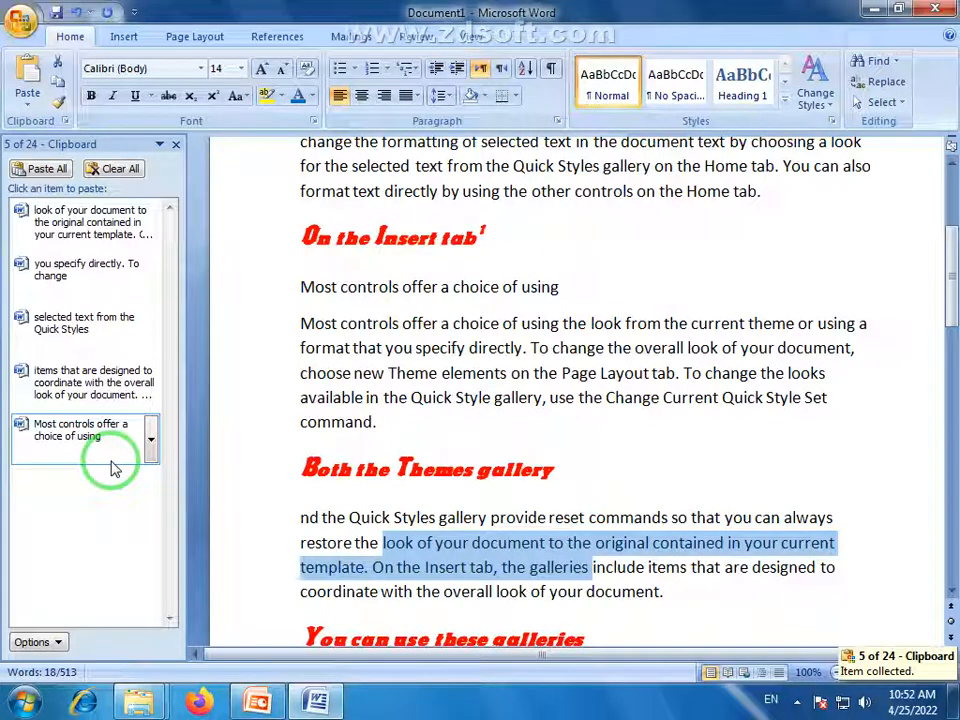
click(381, 421)
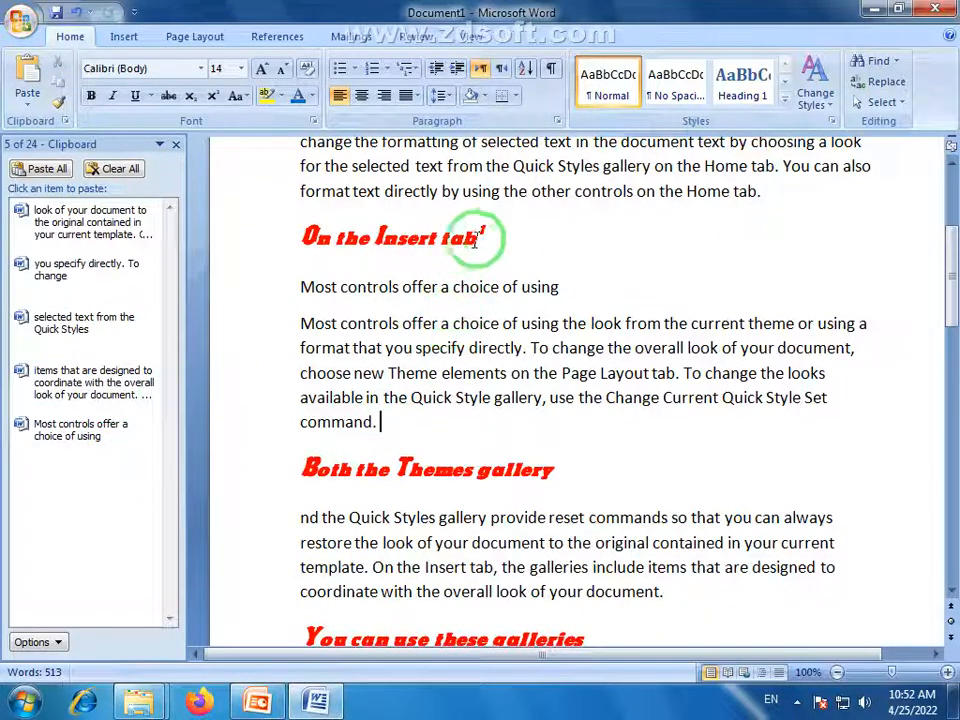
drag(492, 241, 306, 246)
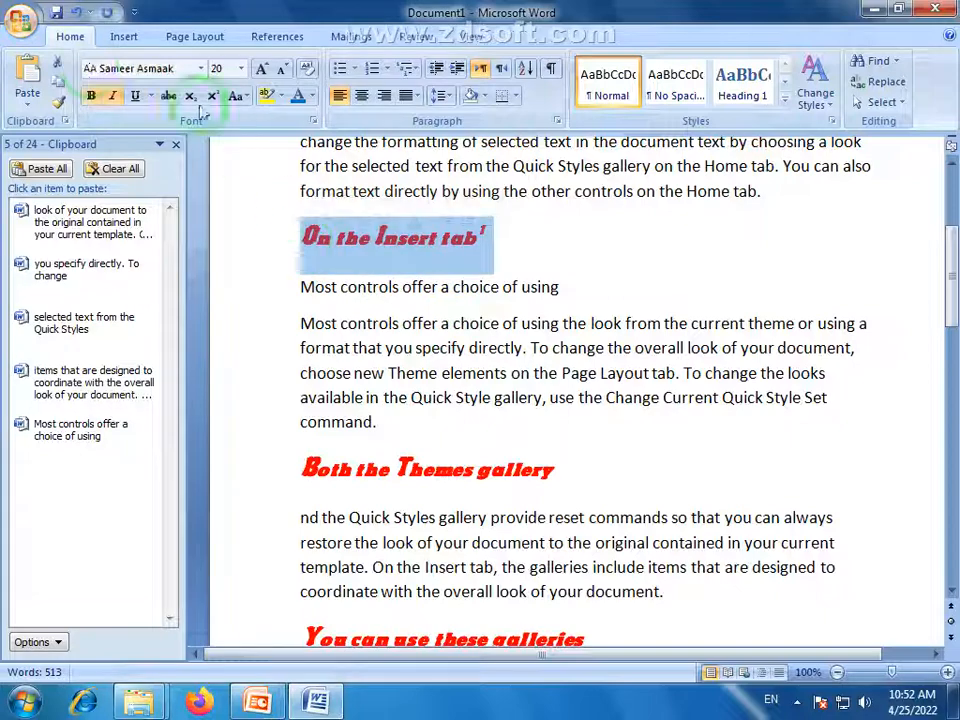
click(57, 81)
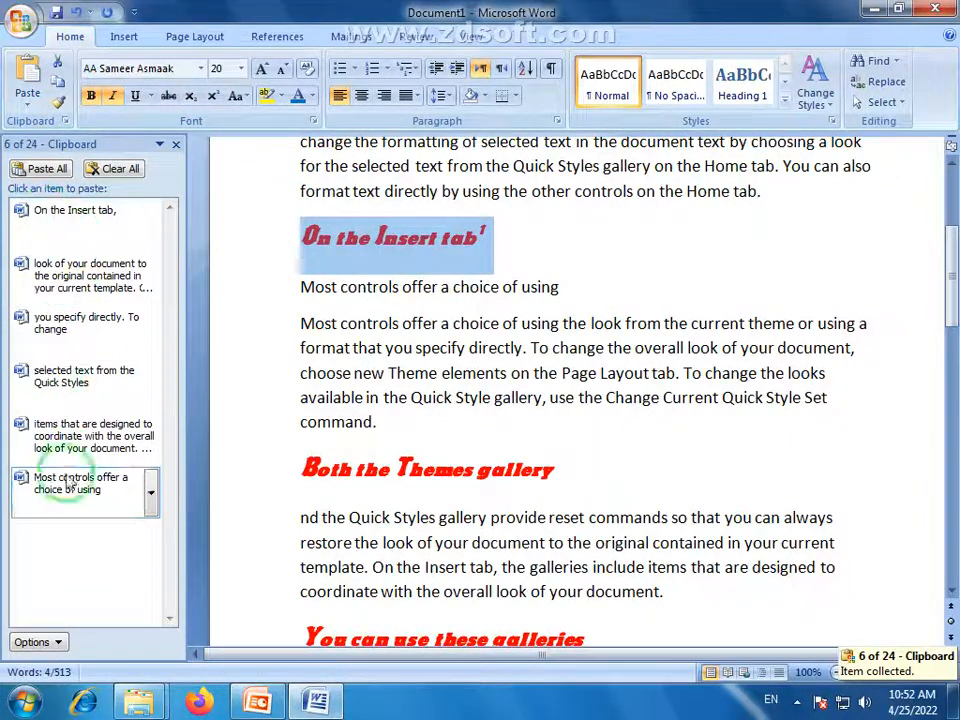
- Start a new line after the last paragraph and paste the "look of your document to the original" item from the Clipboard
scroll(546, 368, down, 7)
scroll(564, 447, down, 6)
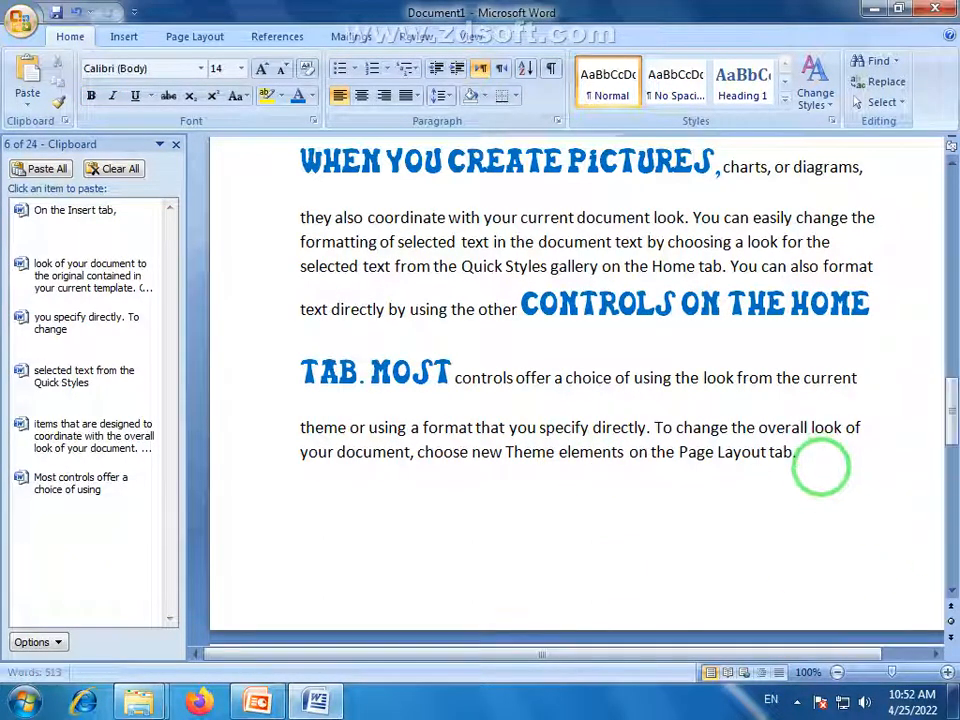
key(Return)
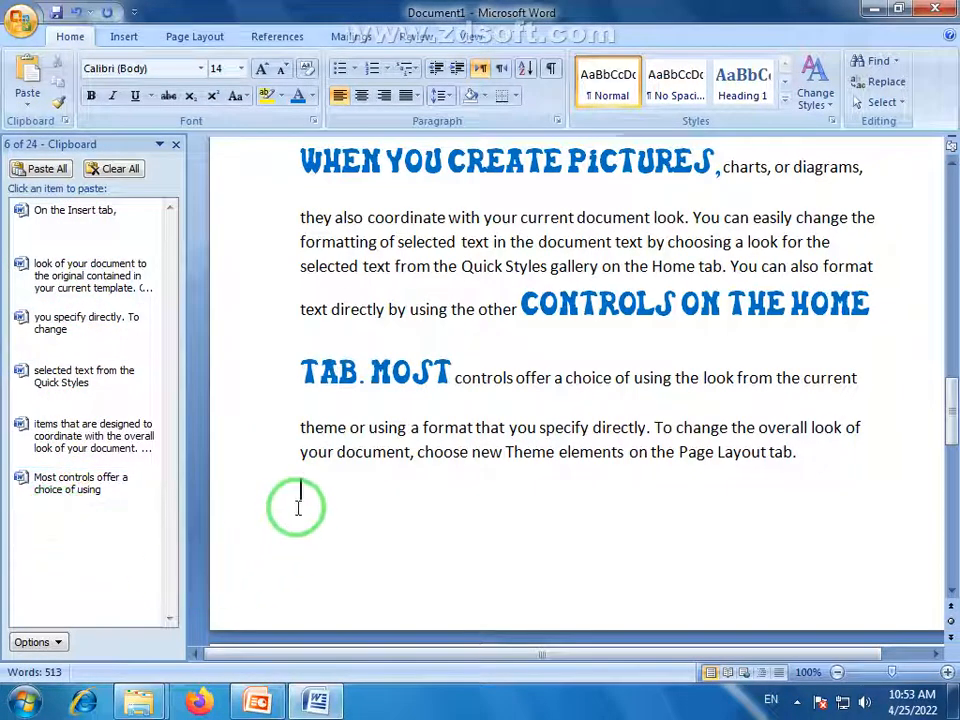
click(95, 275)
scroll(415, 380, down, 1)
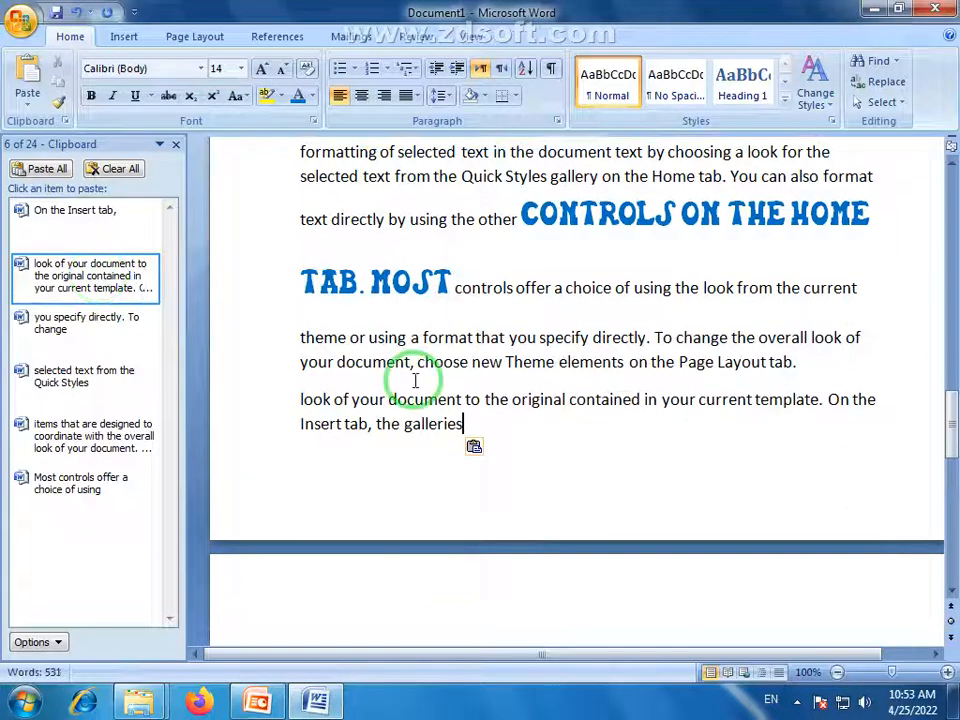
- On a new line, paste the Clipboard items "selected text from the Quick Styles" and "items that are designed to coordinate", and end the line
key(Return)
click(101, 375)
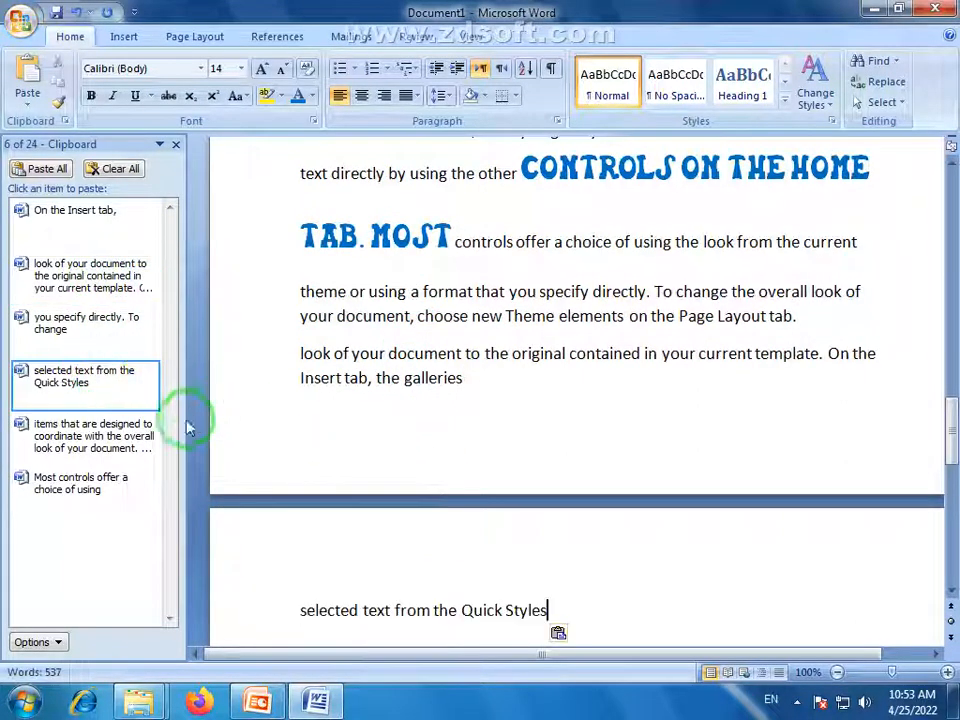
click(115, 455)
click(377, 572)
key(Return)
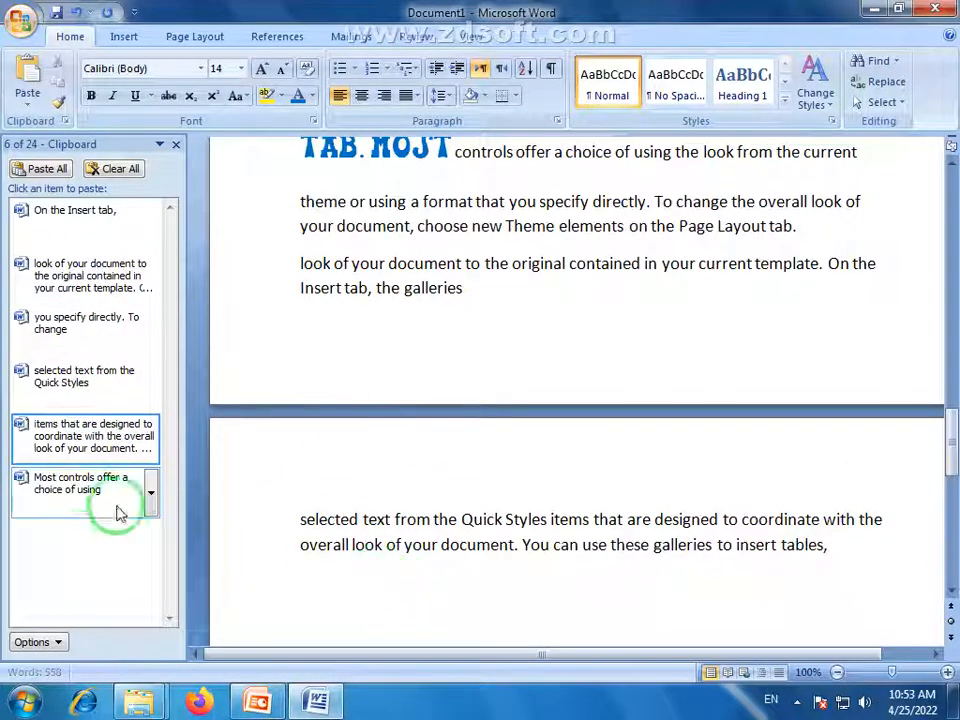
- Paste the Clipboard items "Most controls offer a choice of using" and the red "On the Insert tab," heading on separate lines
click(118, 505)
key(Return)
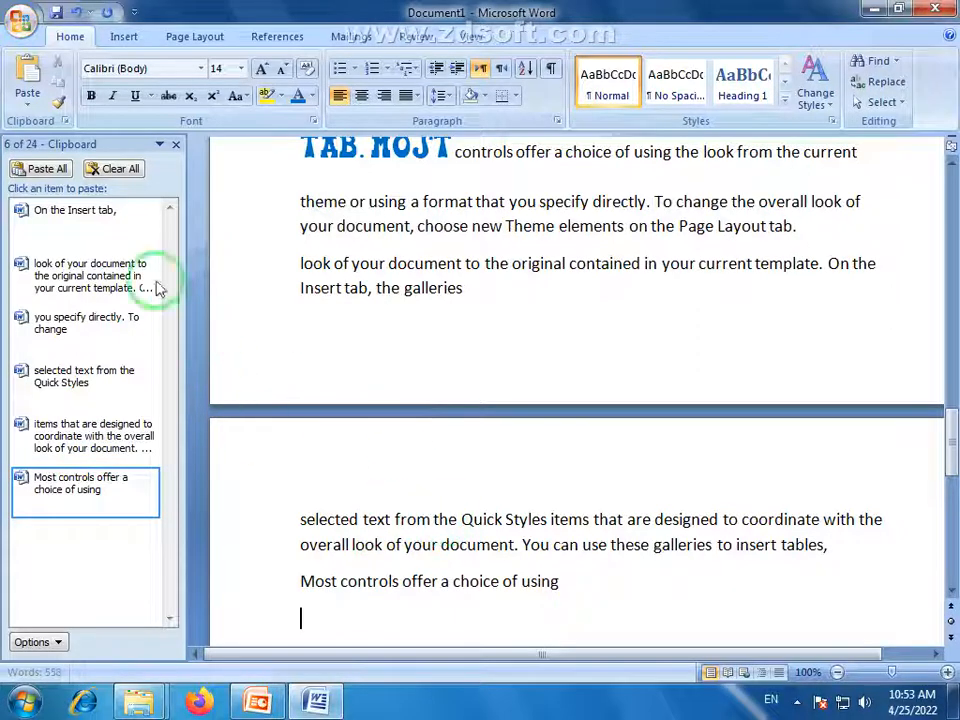
click(100, 228)
key(Return)
- Under the pasted red heading, paste the "look of your document" and "you specify directly. To change" Clipboard items in one paragraph
click(40, 280)
scroll(647, 437, down, 3)
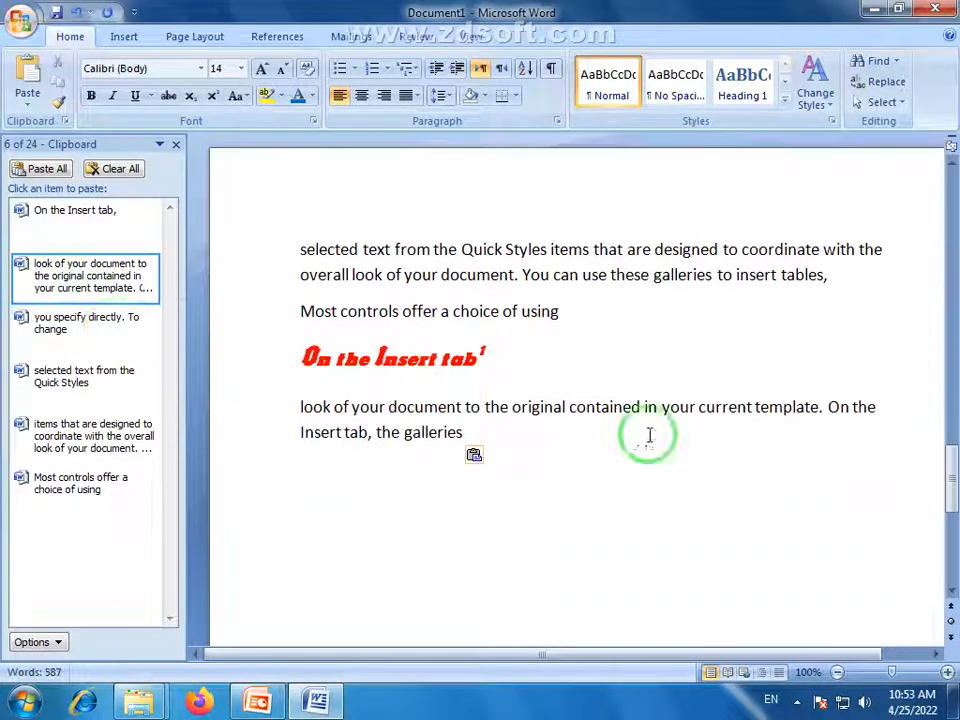
click(105, 330)
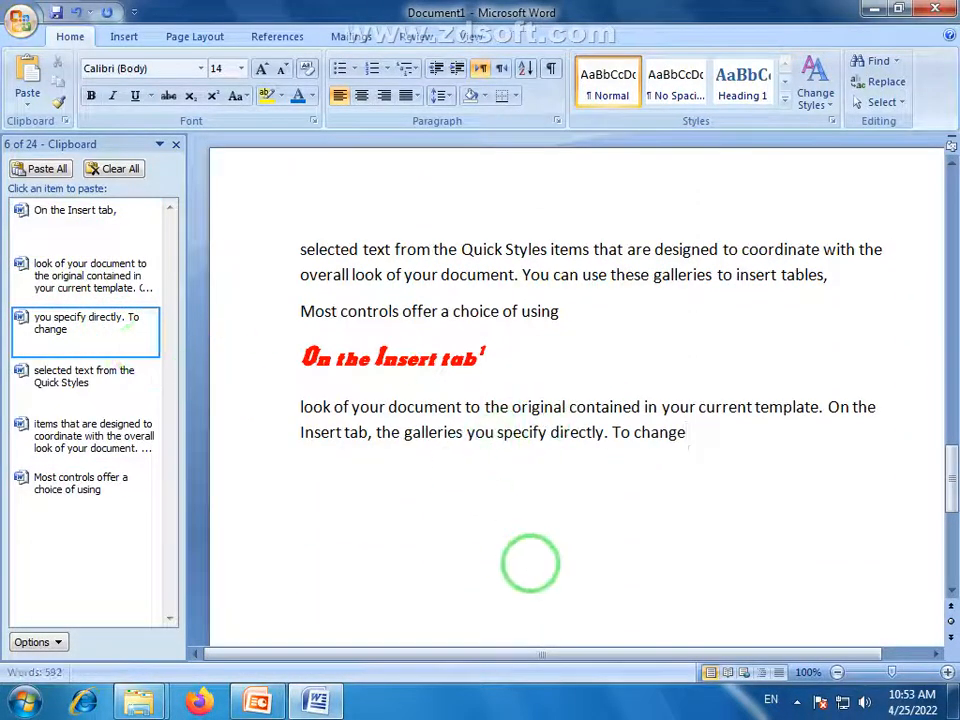
- Add a closing paragraph by pasting the "selected text from the Quick Styles" and "items that are designed" Clipboard items again
key(Return)
click(95, 378)
click(155, 450)
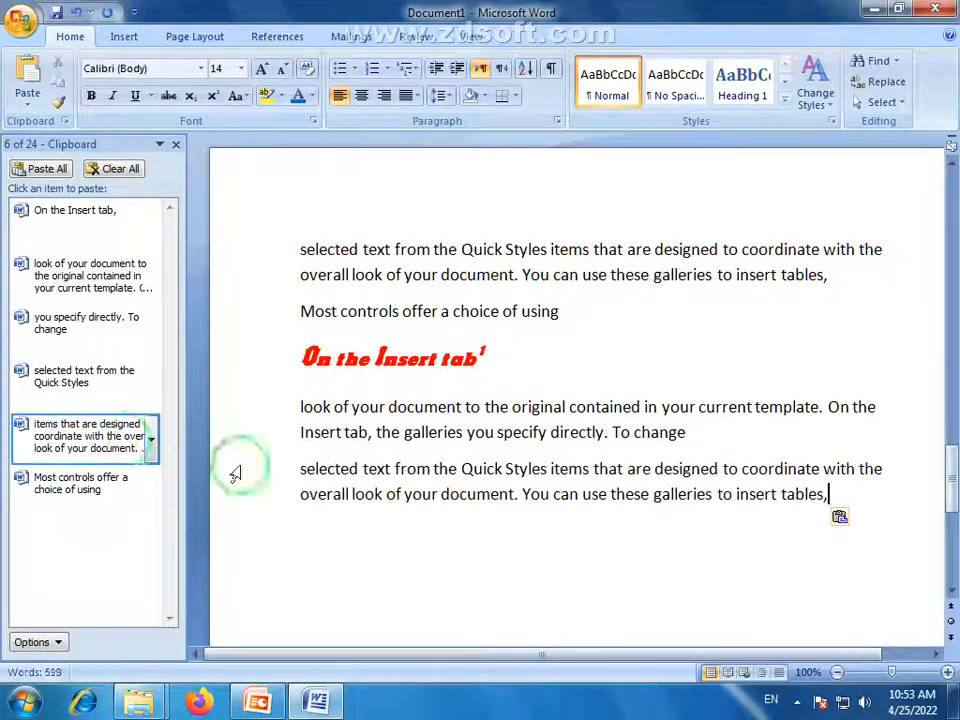
- On a new line at the end of the document, paste the Clipboard item "Most controls offer a choice of using"
key(Return)
click(75, 490)
scroll(470, 500, up, 15)
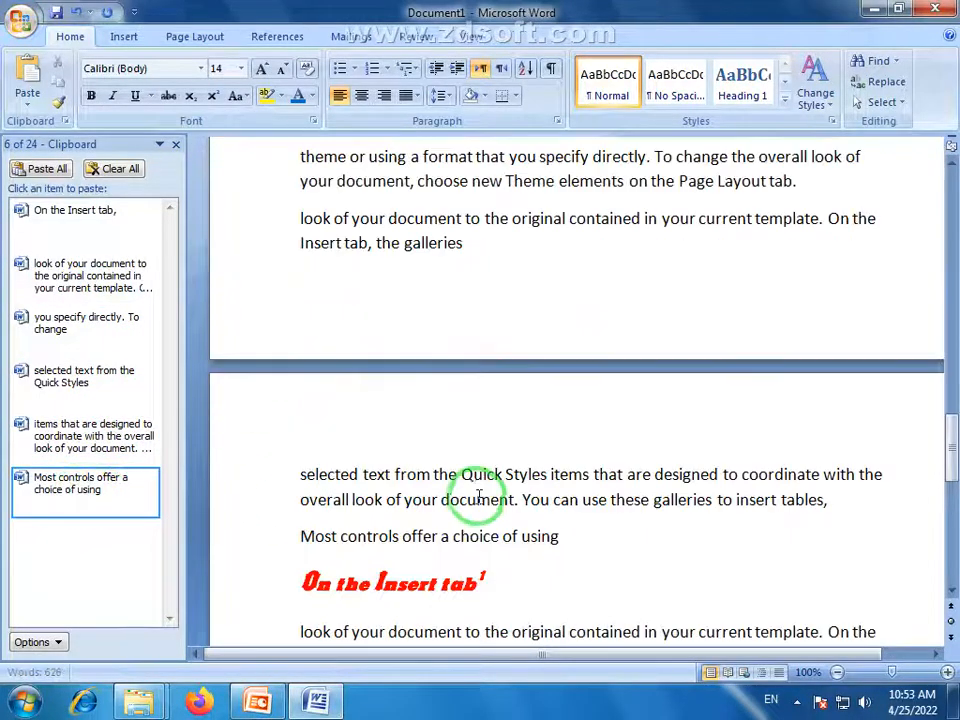
scroll(505, 492, up, 3)
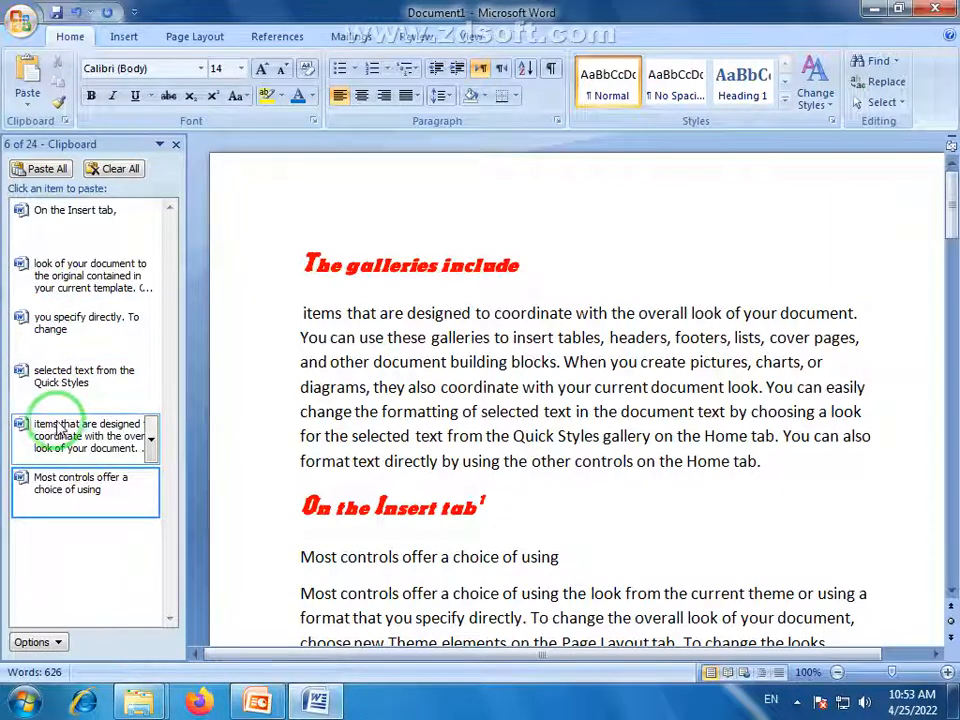
- Clear all collected items from the Office Clipboard and close its pane
click(112, 170)
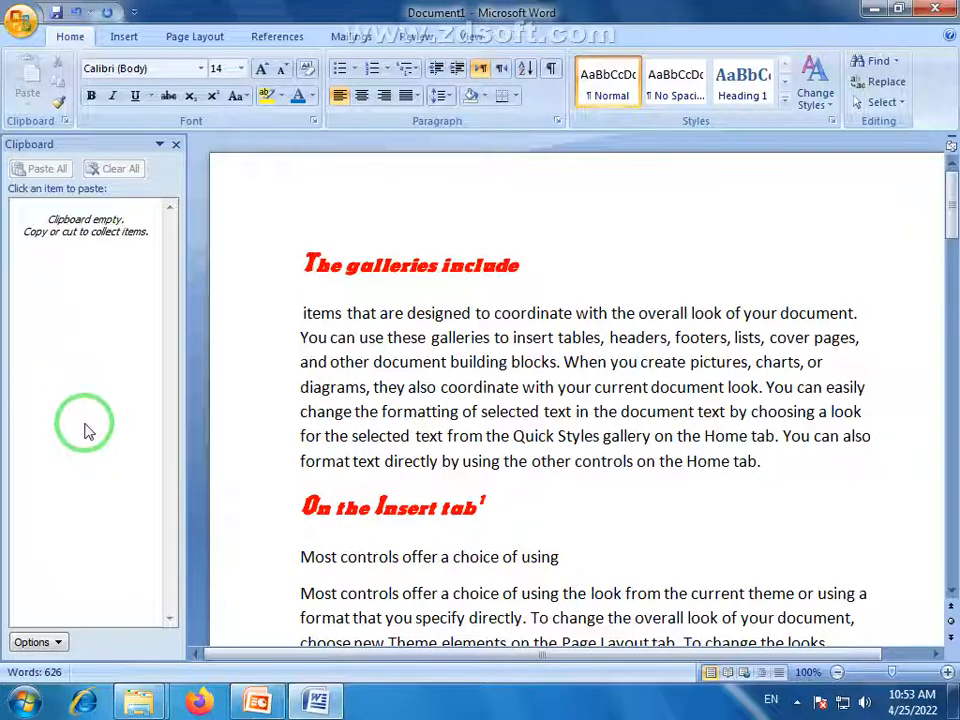
click(175, 146)
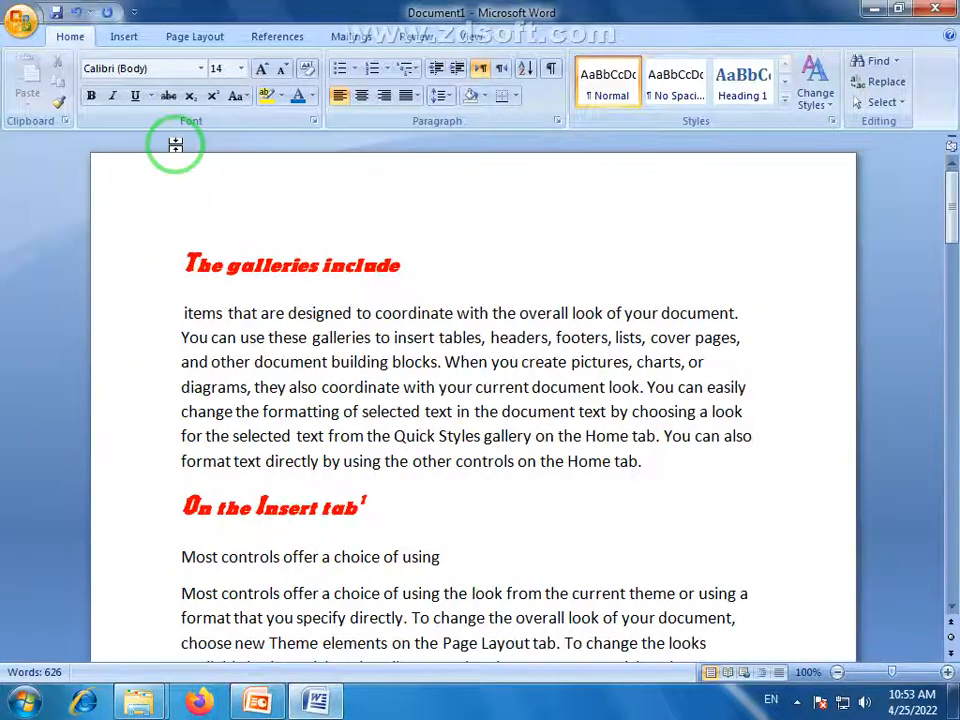
click(66, 122)
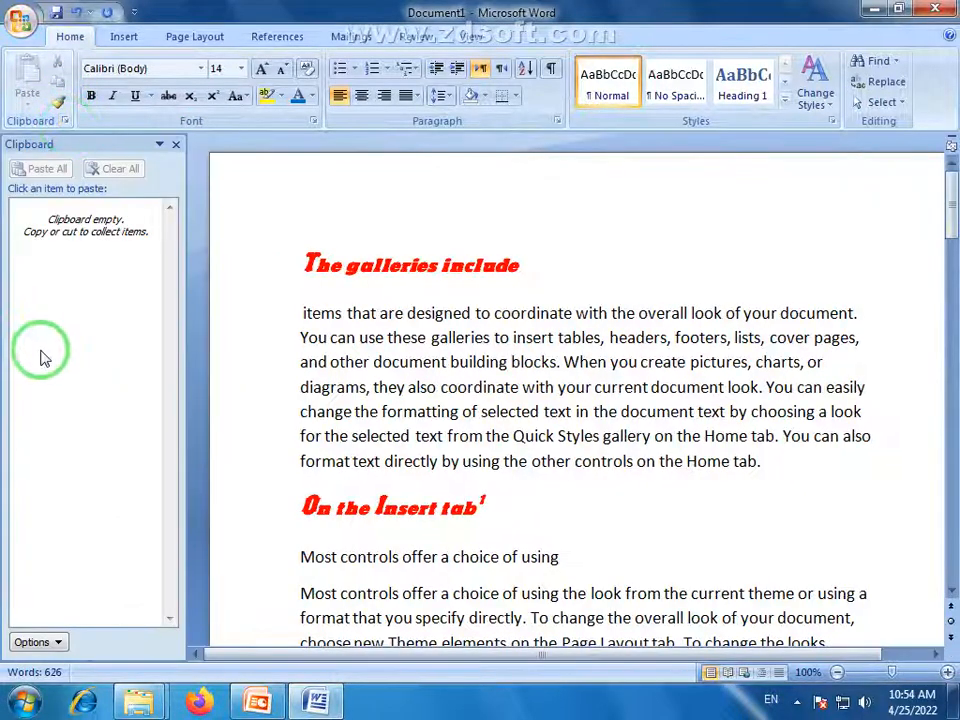
click(175, 146)
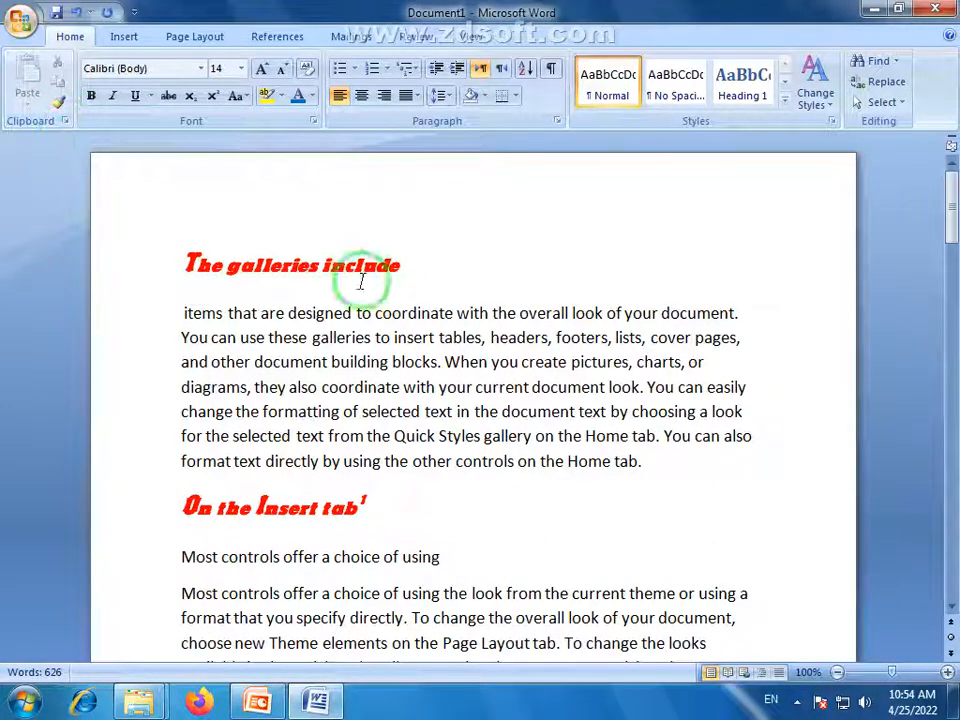
- Copy the paragraph under "The galleries include" and paste it at the end of the document
click(366, 339)
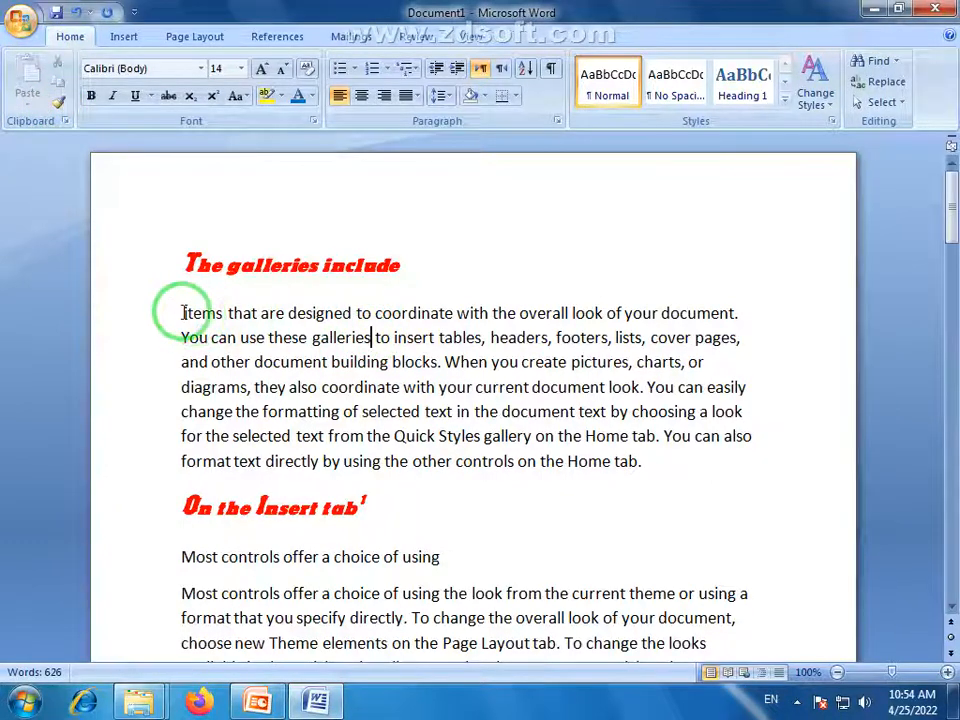
drag(180, 311, 648, 462)
key(ctrl+c)
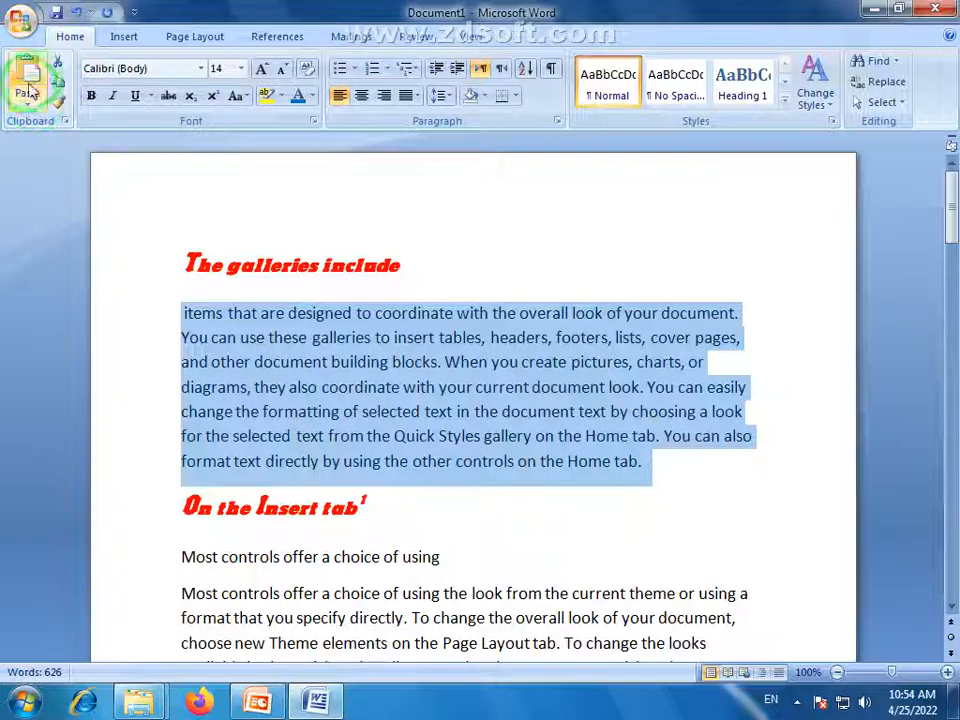
scroll(492, 428, down, 20)
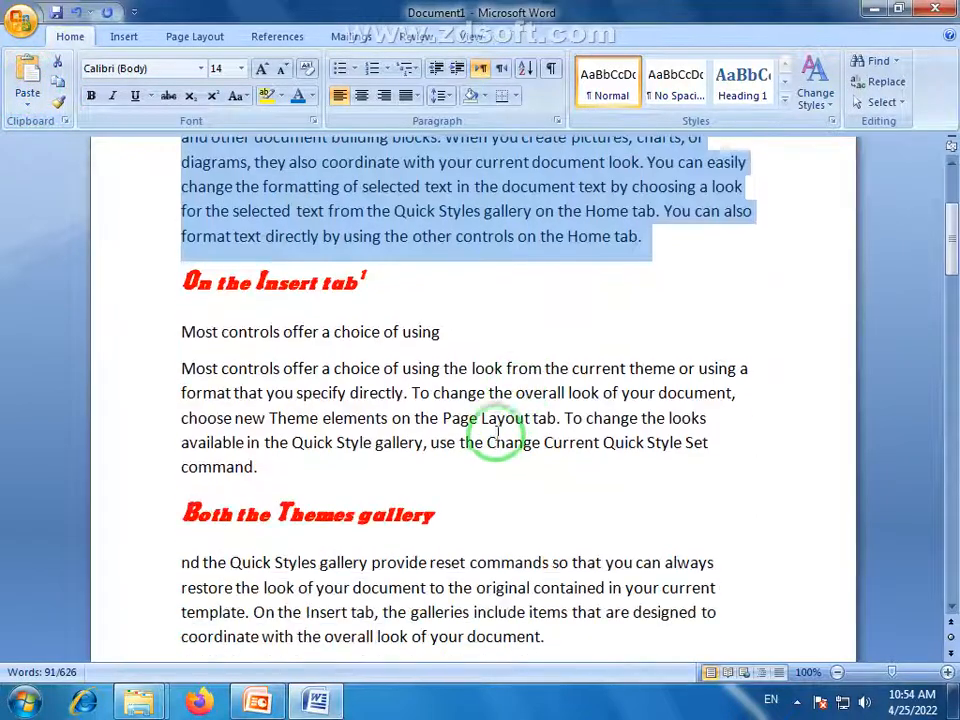
scroll(542, 425, down, 10)
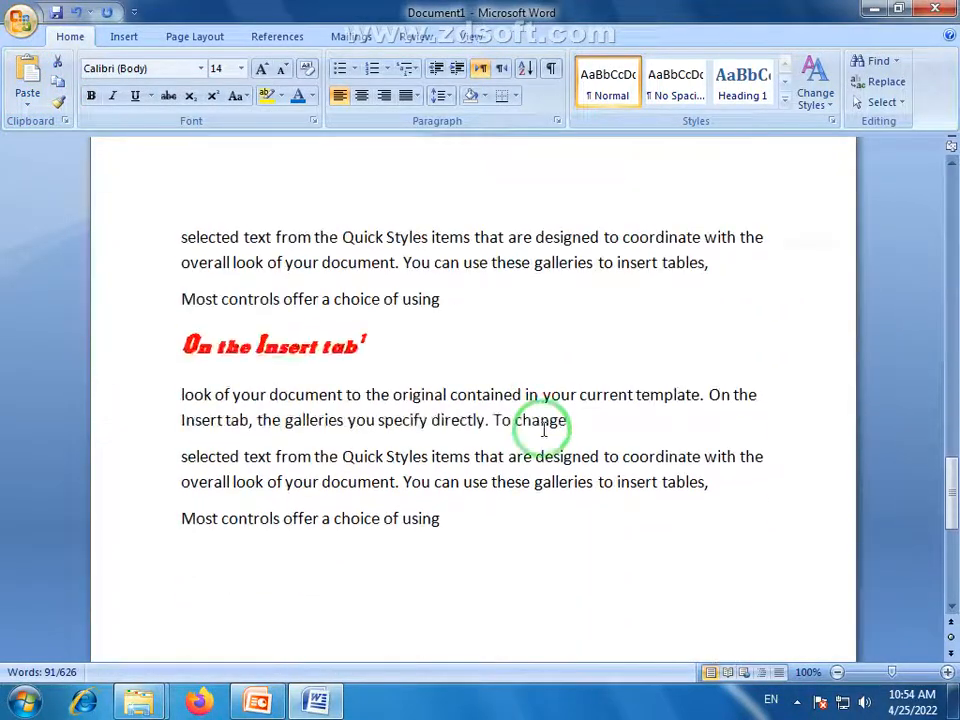
click(226, 331)
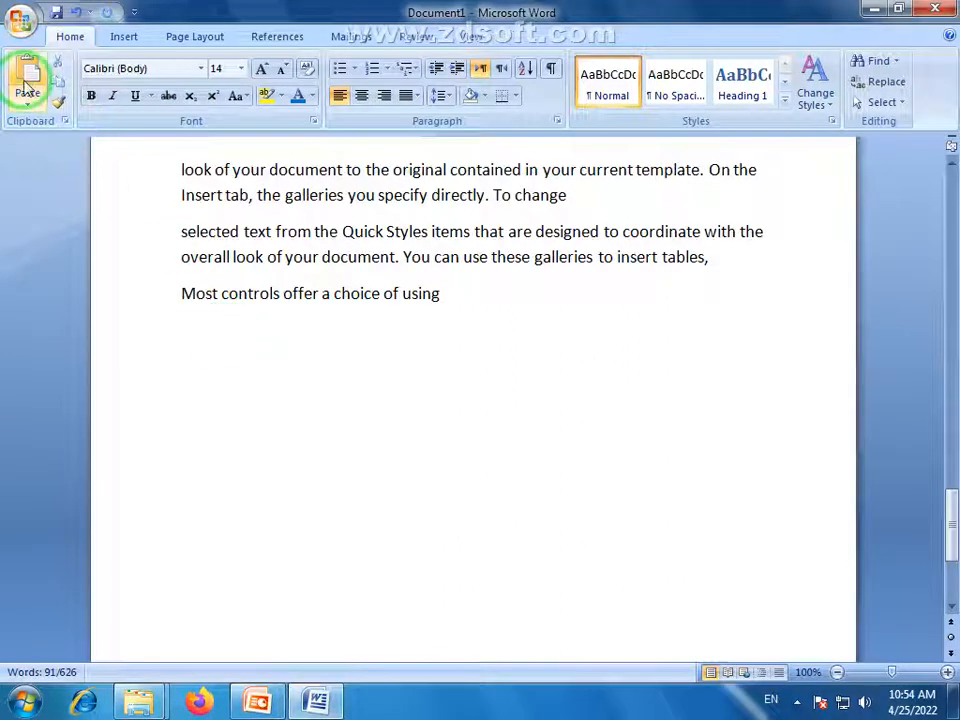
click(27, 82)
click(494, 515)
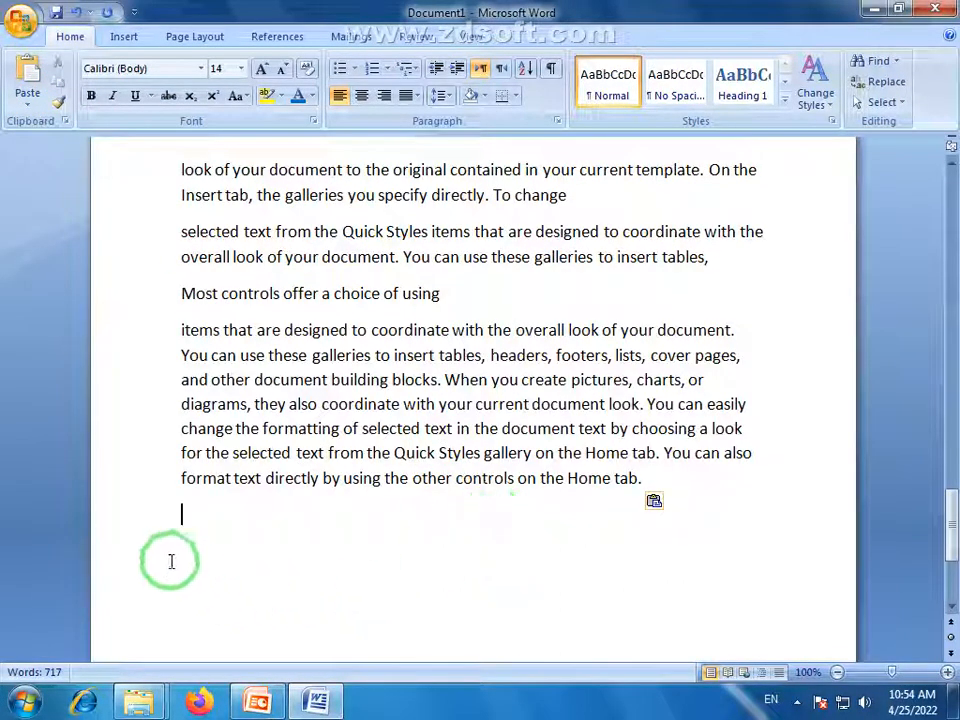
click(31, 113)
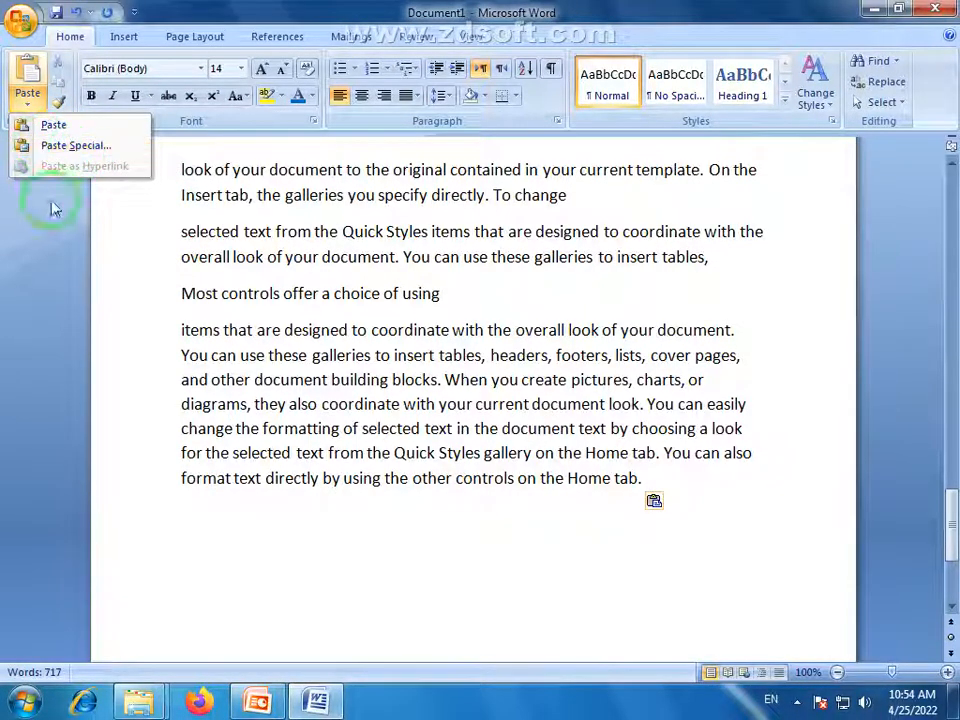
click(407, 546)
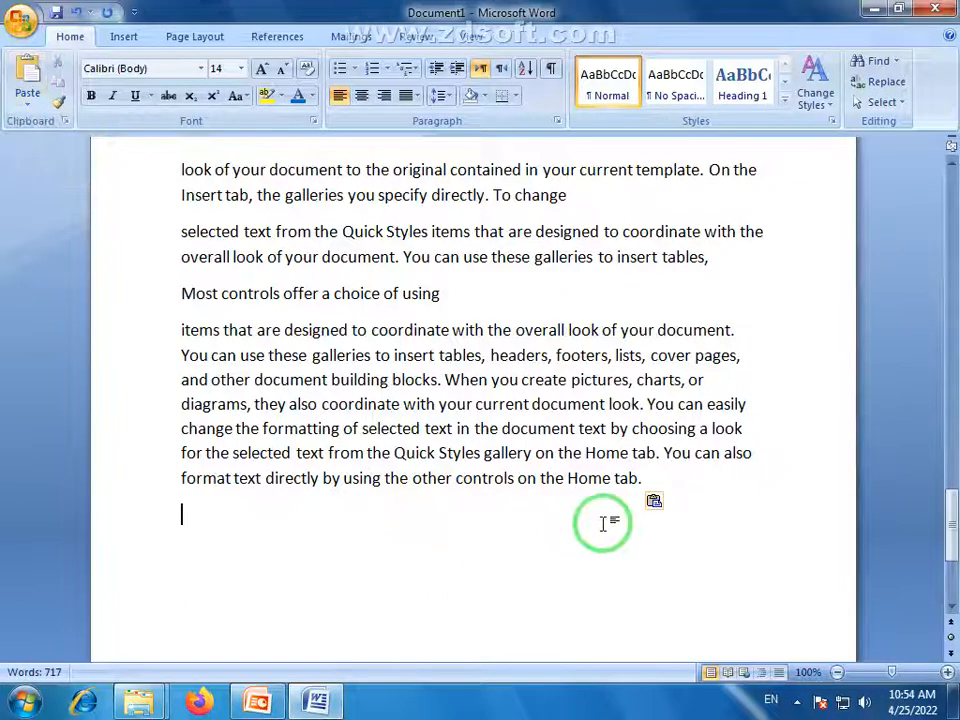
key(Return)
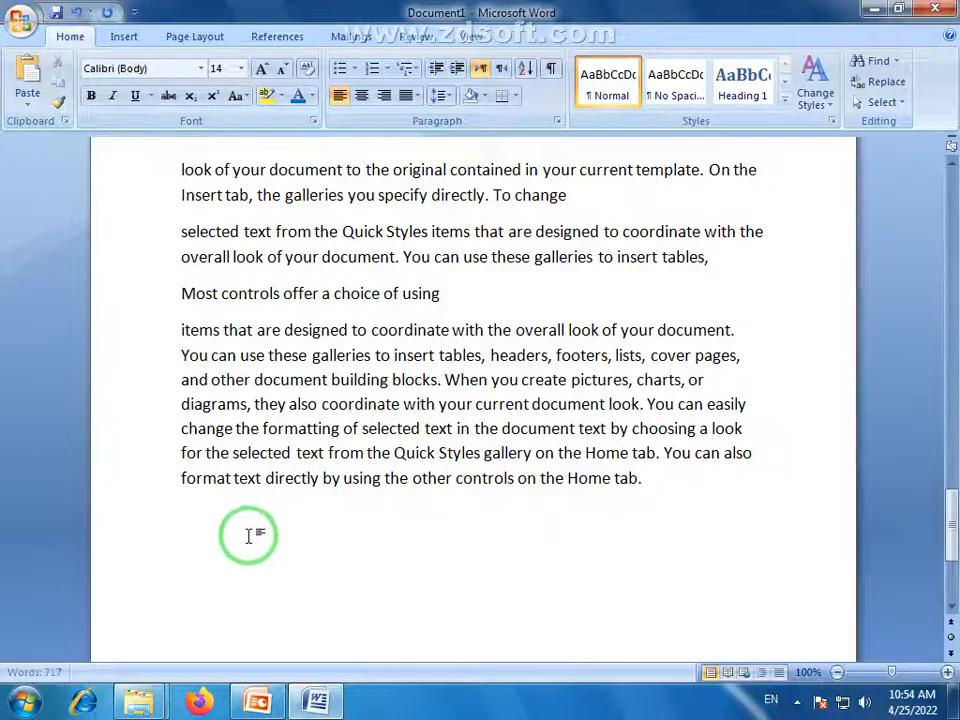
scroll(245, 534, down, 4)
- Switch to Firefox, decline the browser update and search the web for "qaid e azam"
click(208, 704)
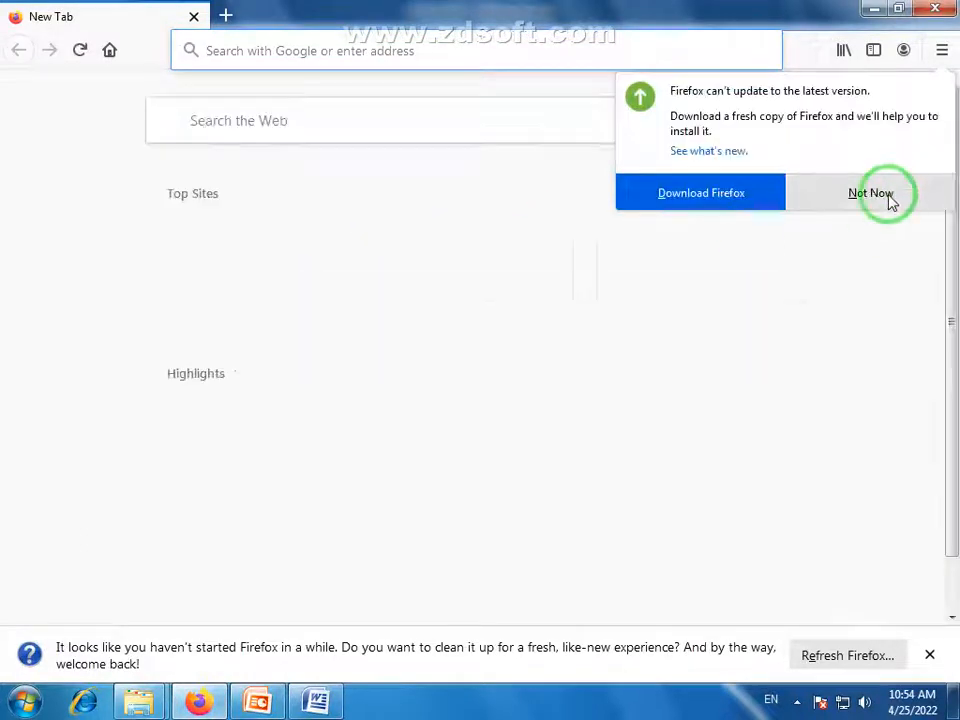
click(870, 193)
click(342, 145)
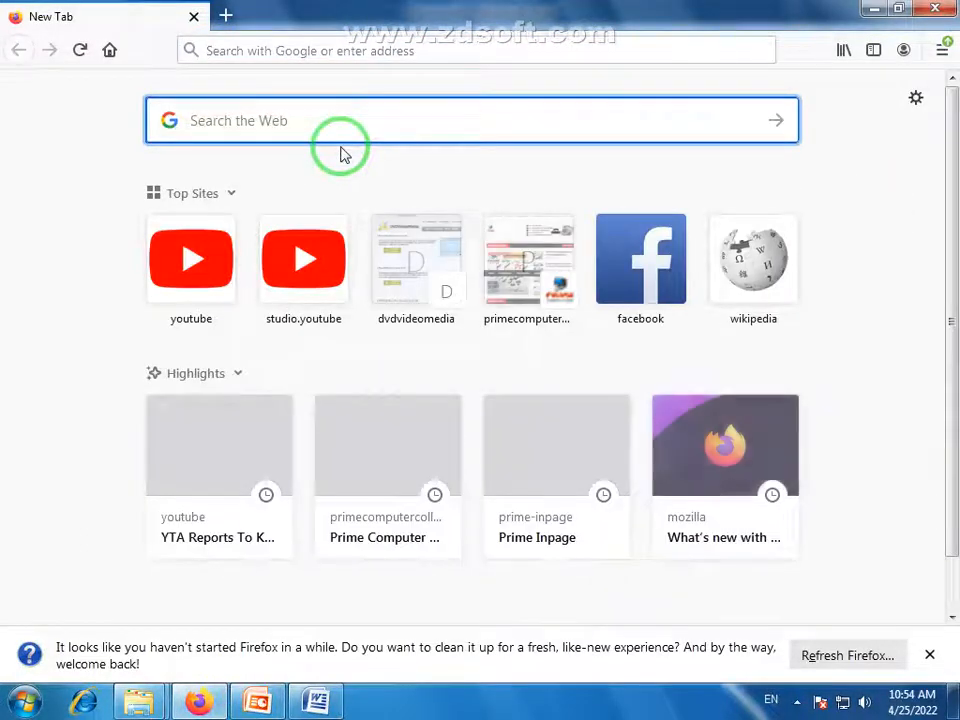
text(qaid)
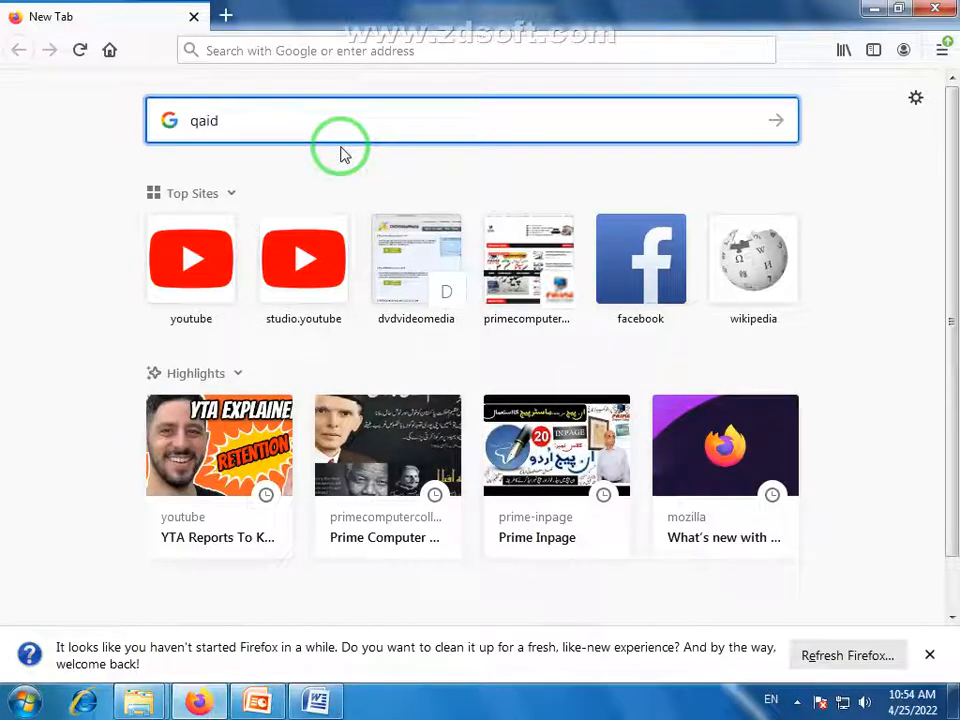
text( e aza)
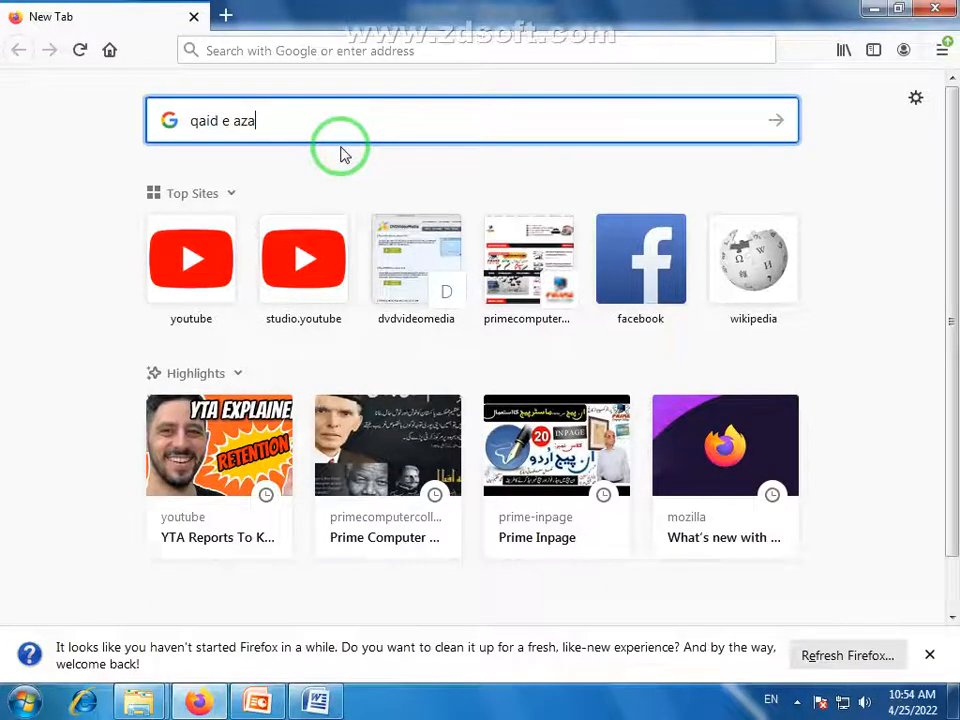
text(m)
key(Return)
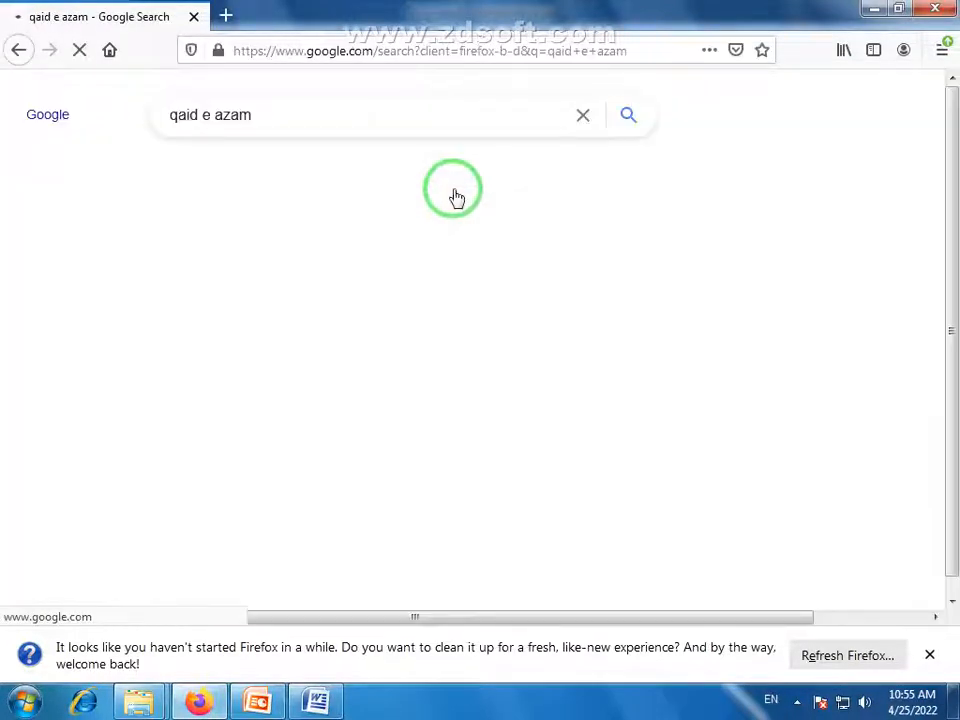
- Open the Wikipedia article on Muhammad Ali Jinnah from the search results
scroll(453, 195, down, 2)
scroll(453, 195, down, 1)
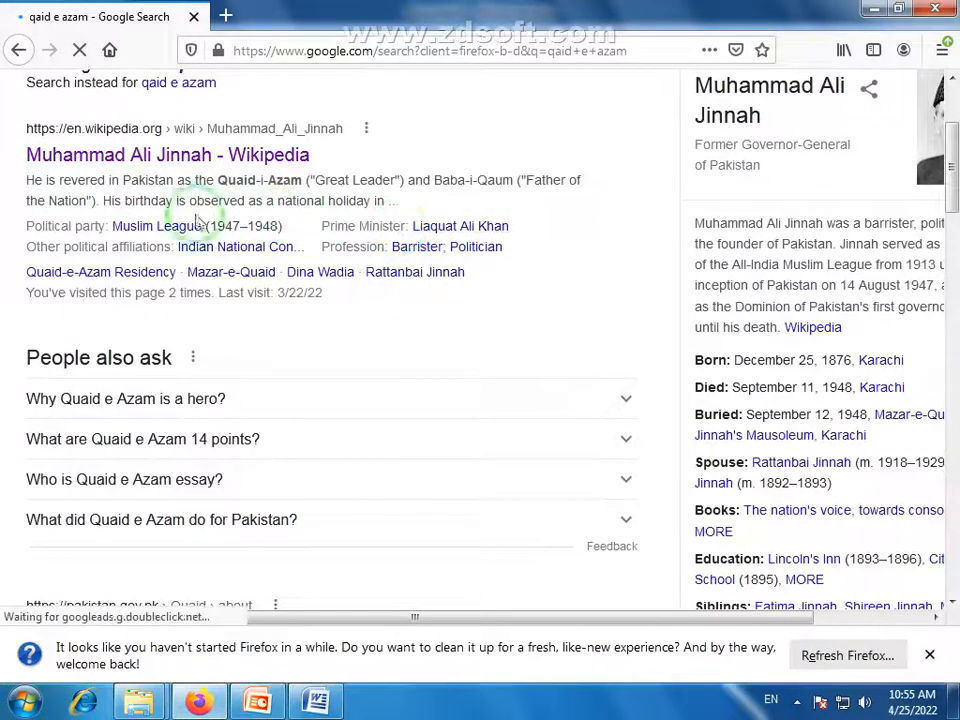
click(262, 155)
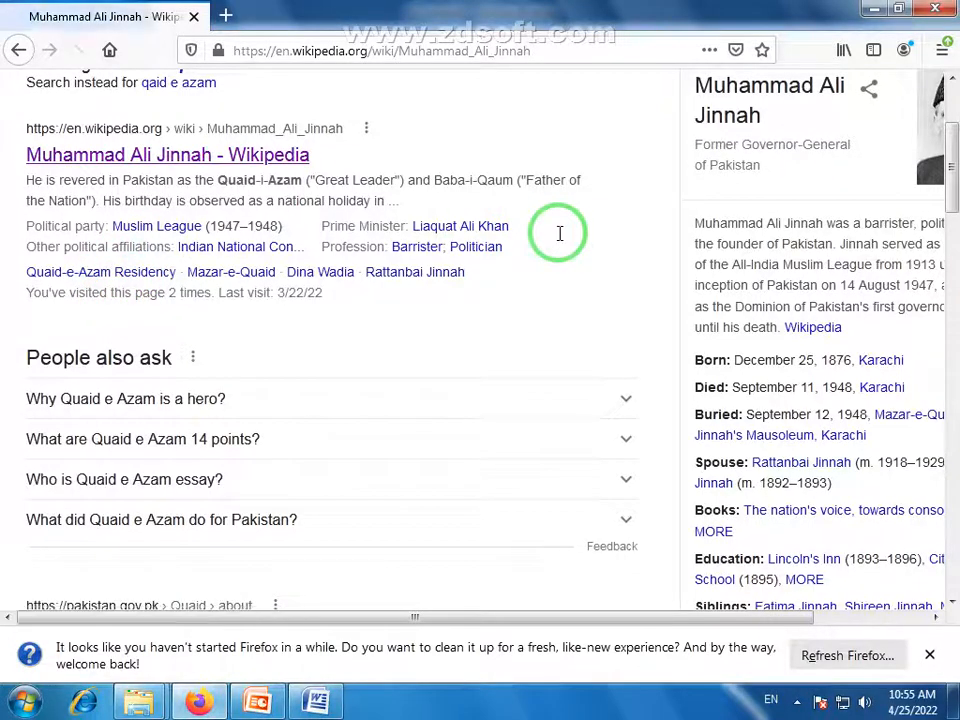
scroll(634, 261, down, 2)
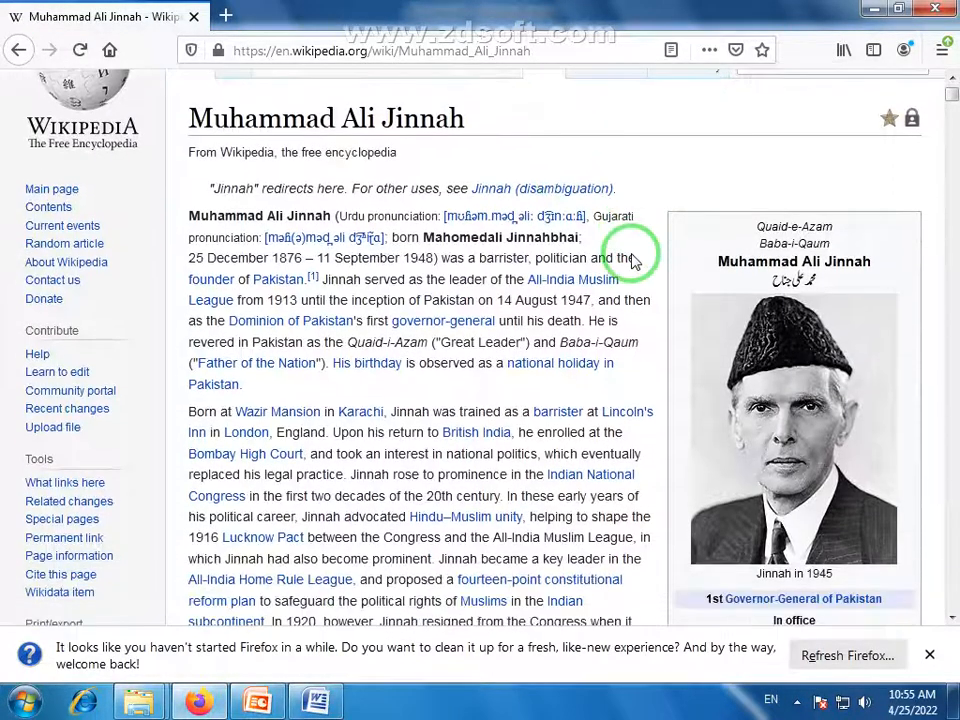
scroll(634, 261, up, 2)
drag(190, 181, 473, 195)
scroll(300, 311, down, 2)
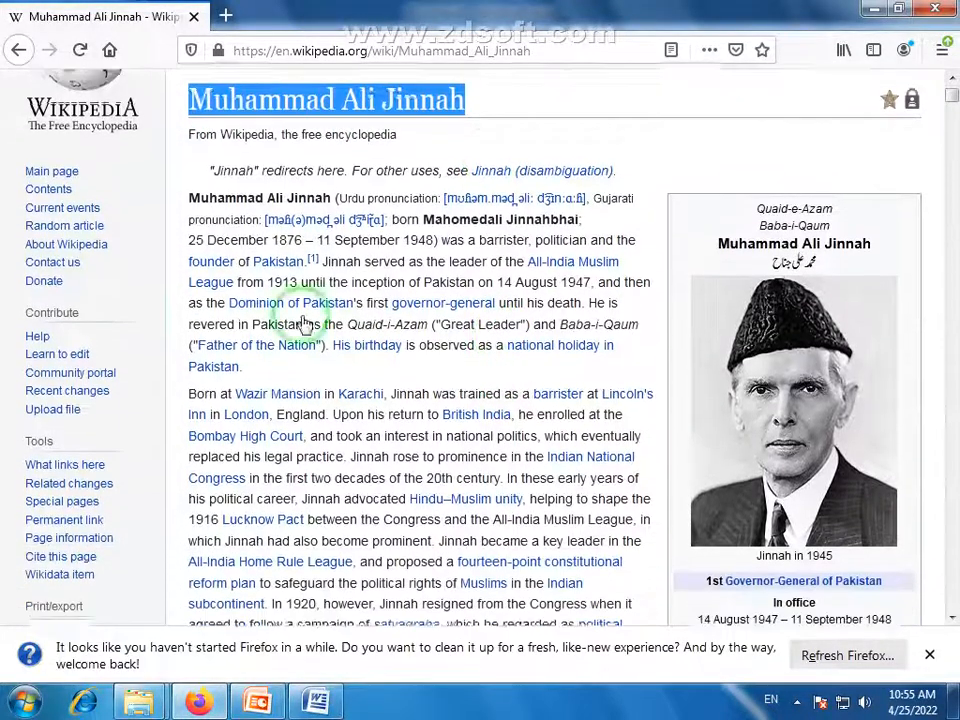
drag(191, 184, 416, 186)
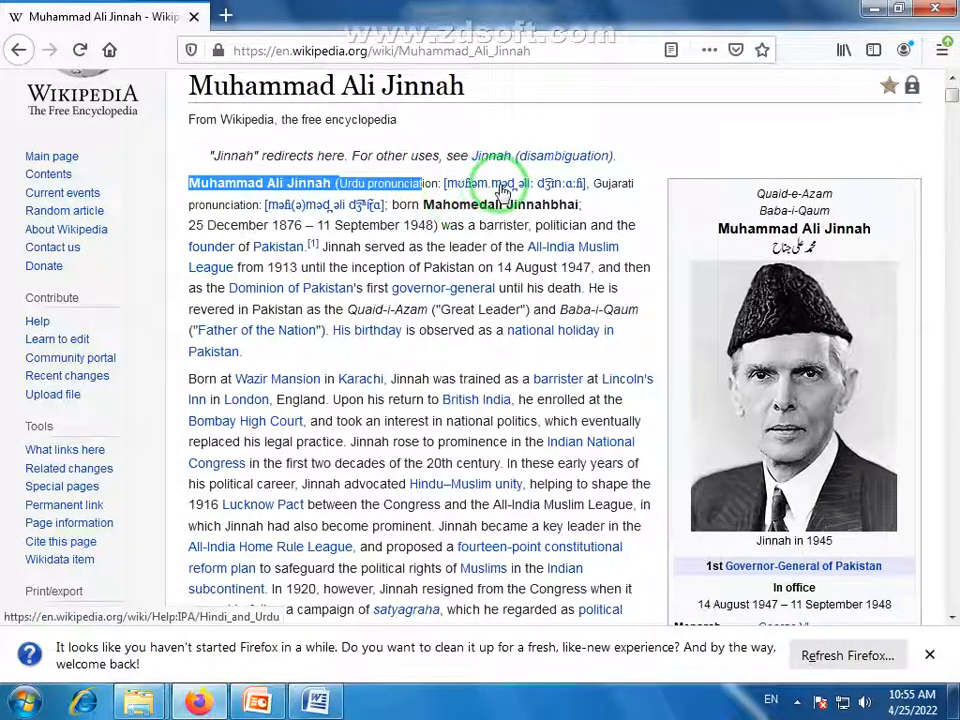
click(490, 168)
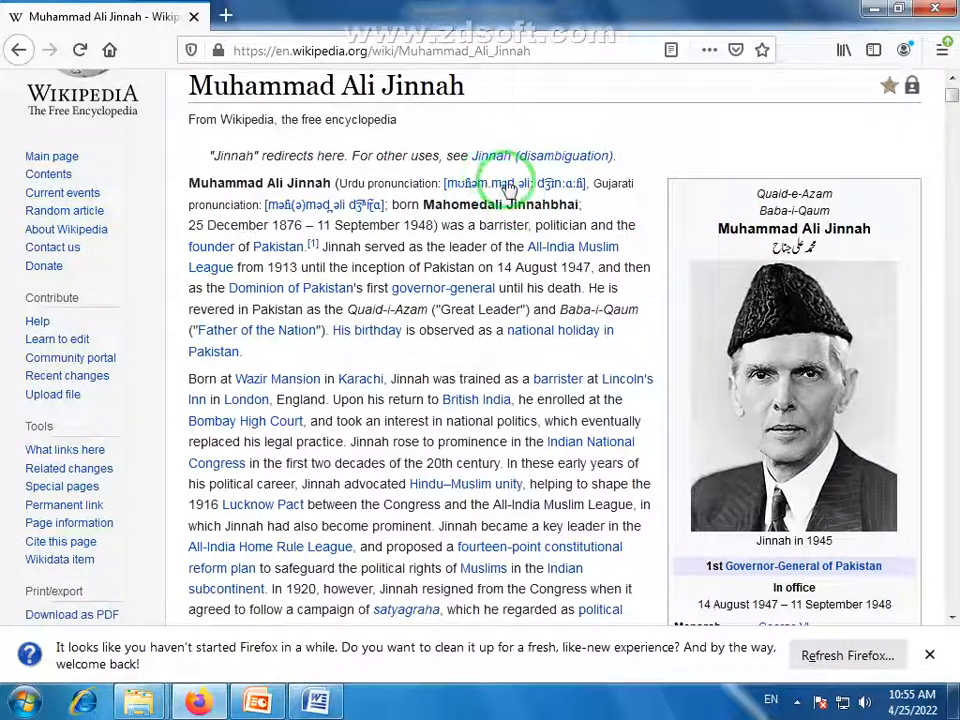
- Select the whole article paragraph that begins "Born at Wazir Mansion in Karachi" and ends with "political anarchy."
scroll(370, 280, down, 3)
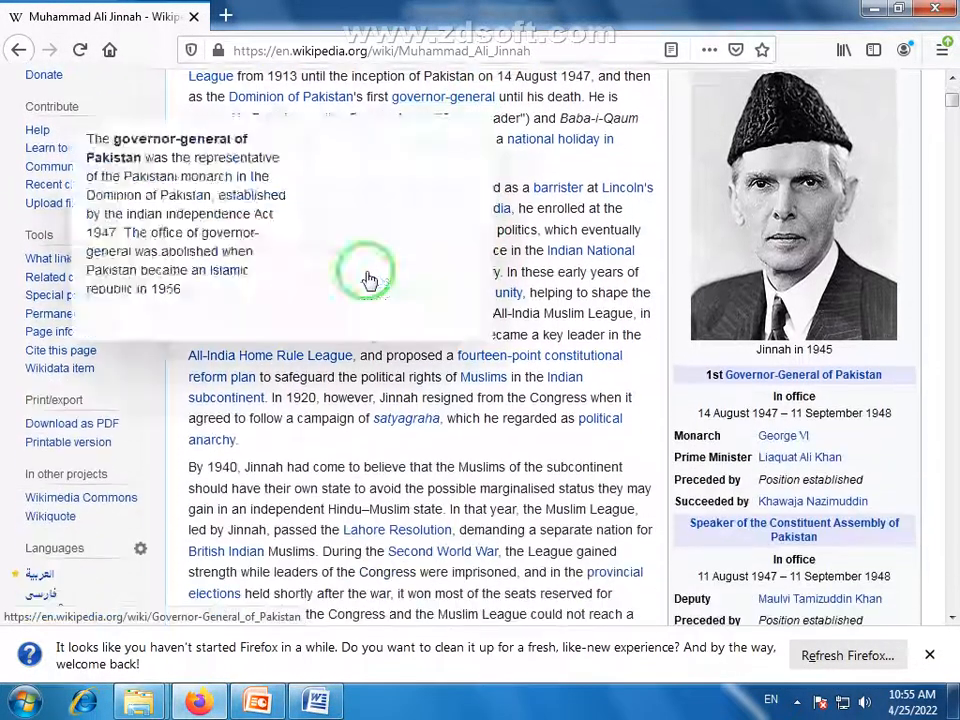
scroll(340, 260, up, 2)
scroll(428, 295, down, 2)
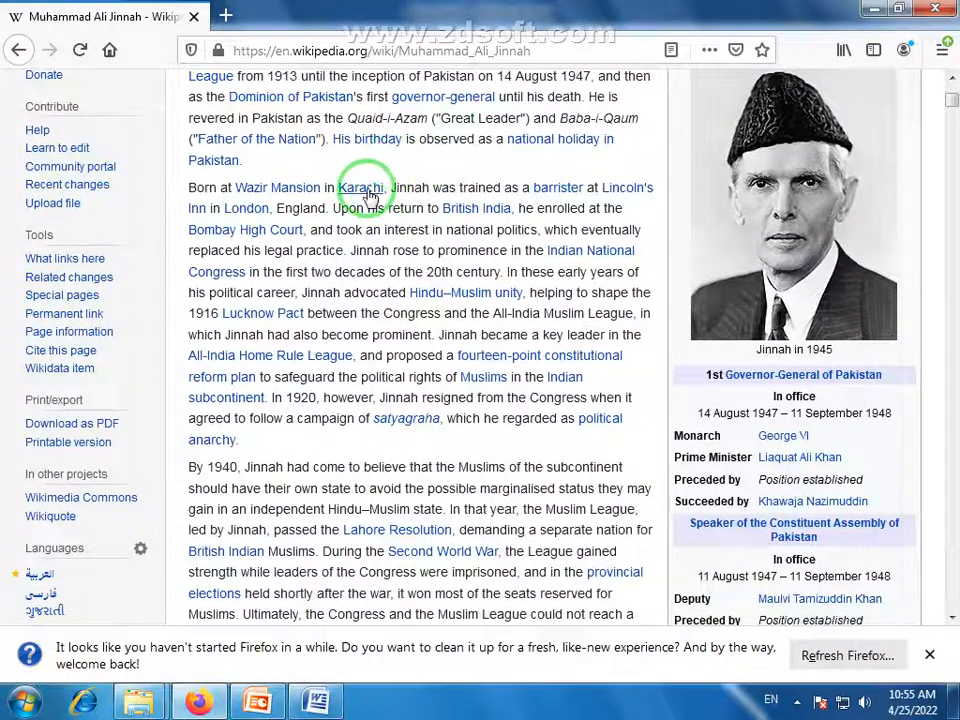
mouse_move(355, 195)
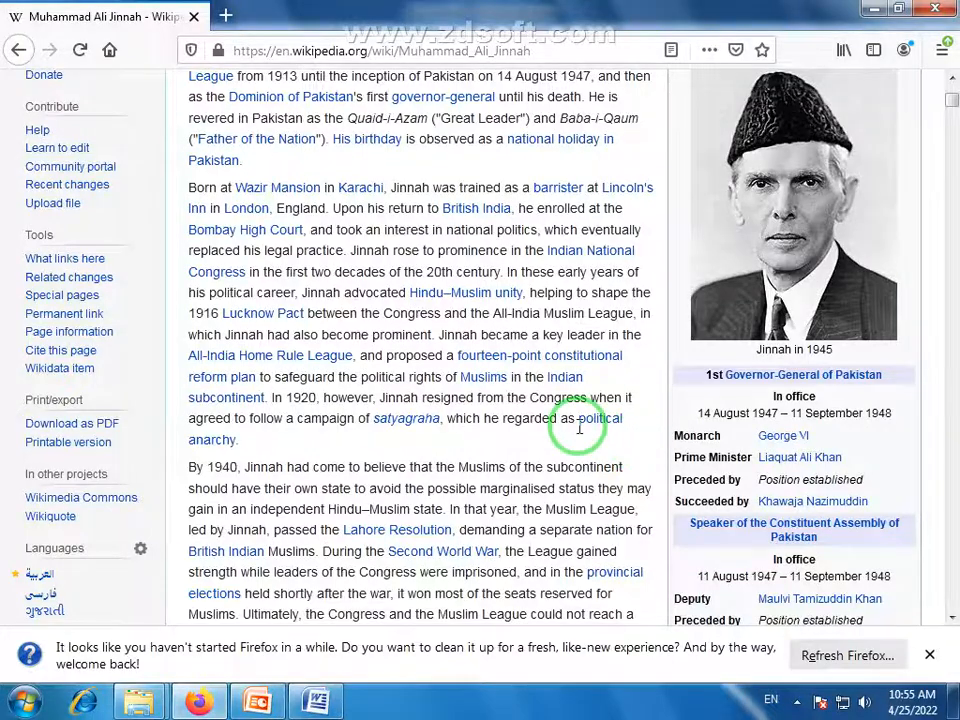
scroll(574, 422, up, 2)
drag(247, 548, 190, 293)
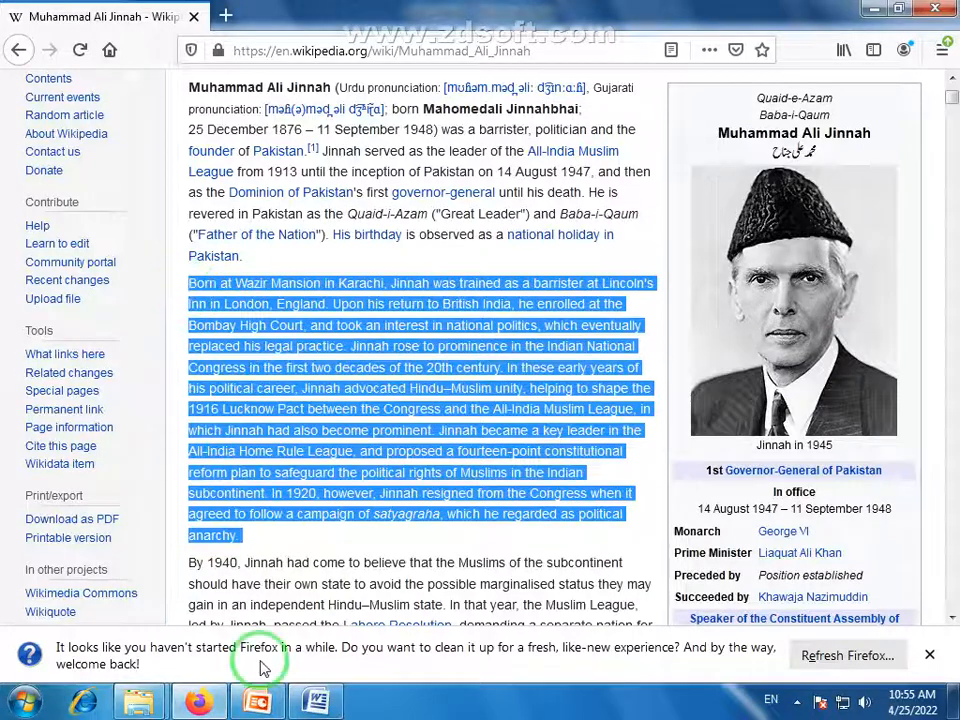
click(315, 698)
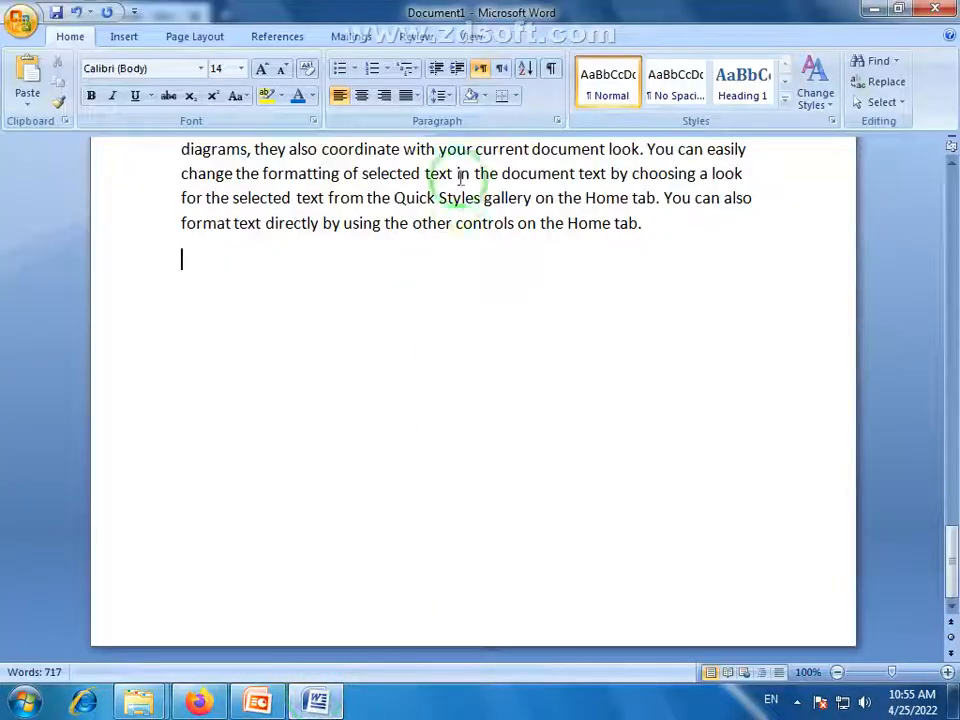
scroll(372, 415, up, 3)
scroll(372, 415, up, 2)
drag(470, 443, 366, 380)
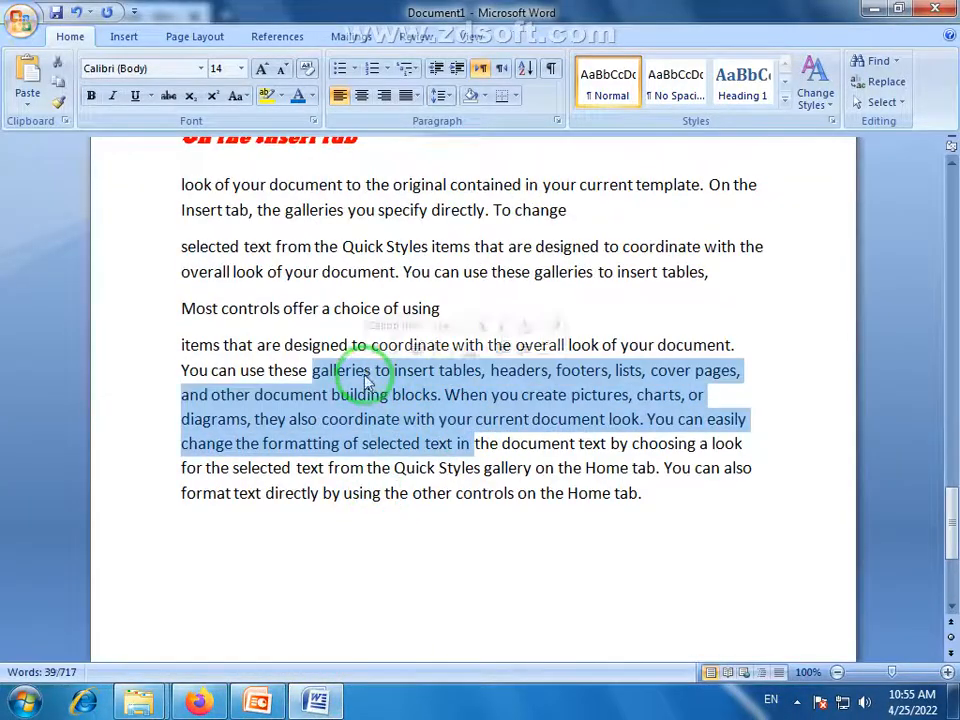
scroll(370, 385, down, 3)
click(255, 698)
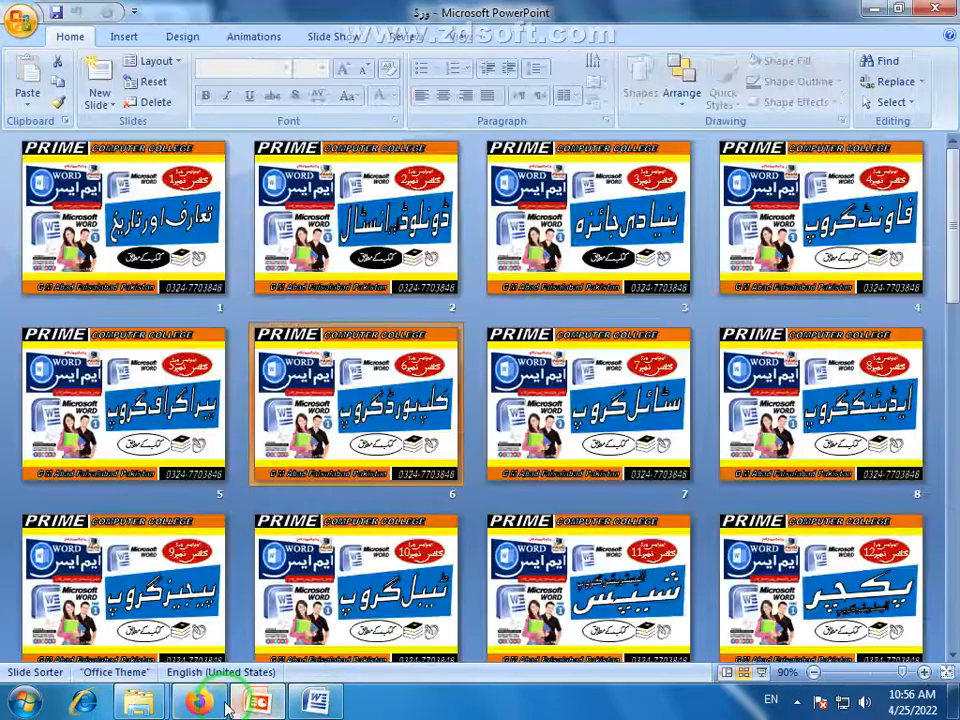
- Return to Firefox and copy the selected "Born at Wazir Mansion" paragraph from the Wikipedia article
click(210, 703)
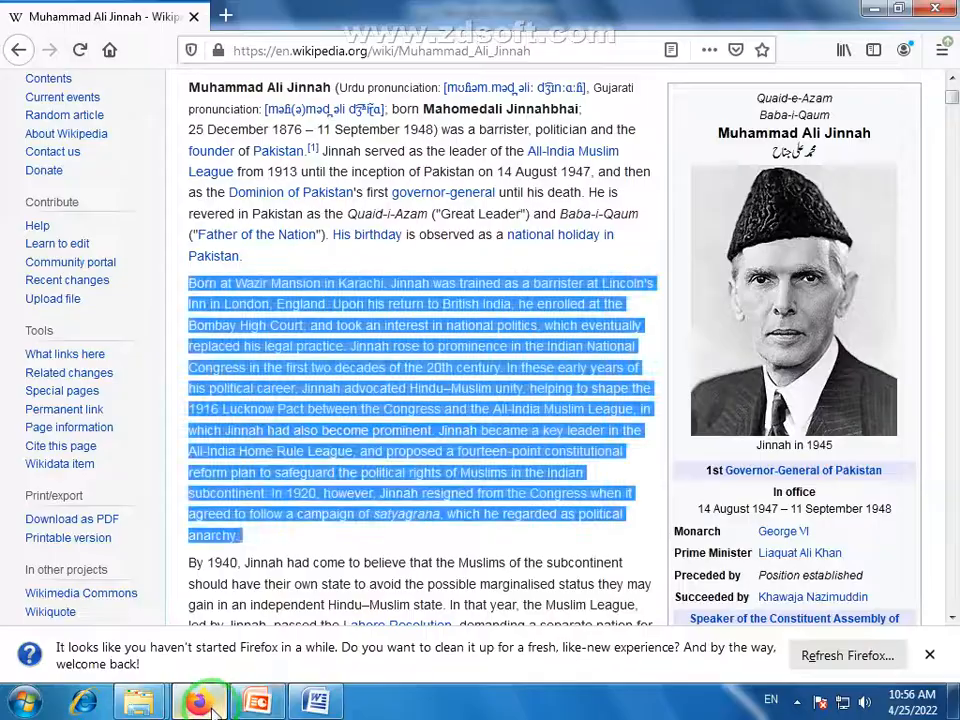
right_click(458, 345)
click(500, 362)
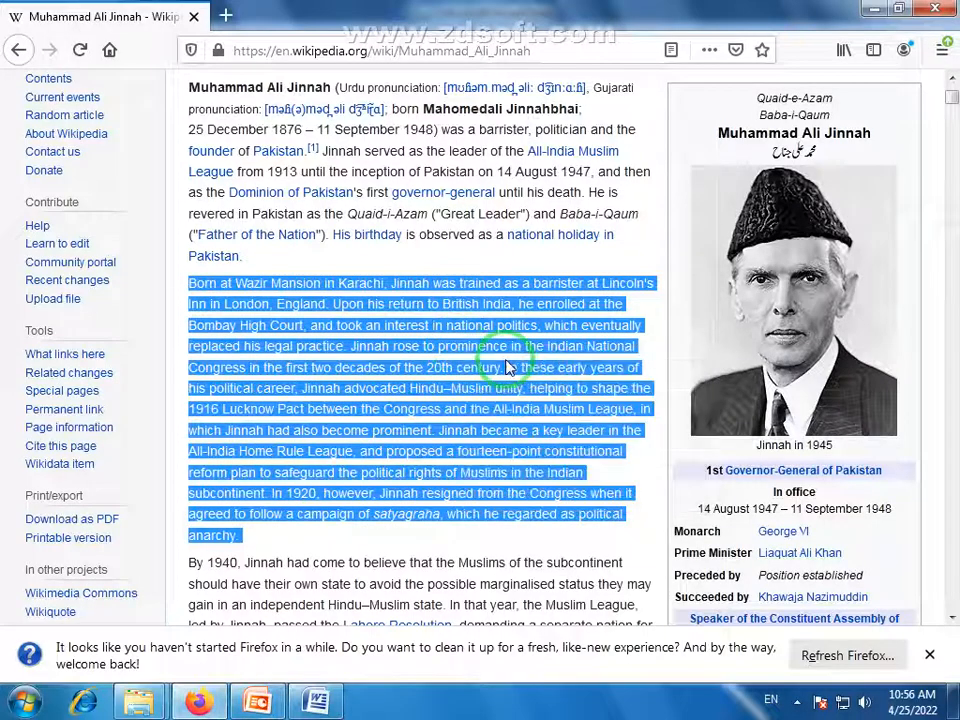
- Switch to Word, paste the copied Wikipedia paragraph below the last paragraph and compare it with the article in Firefox
click(316, 700)
click(259, 334)
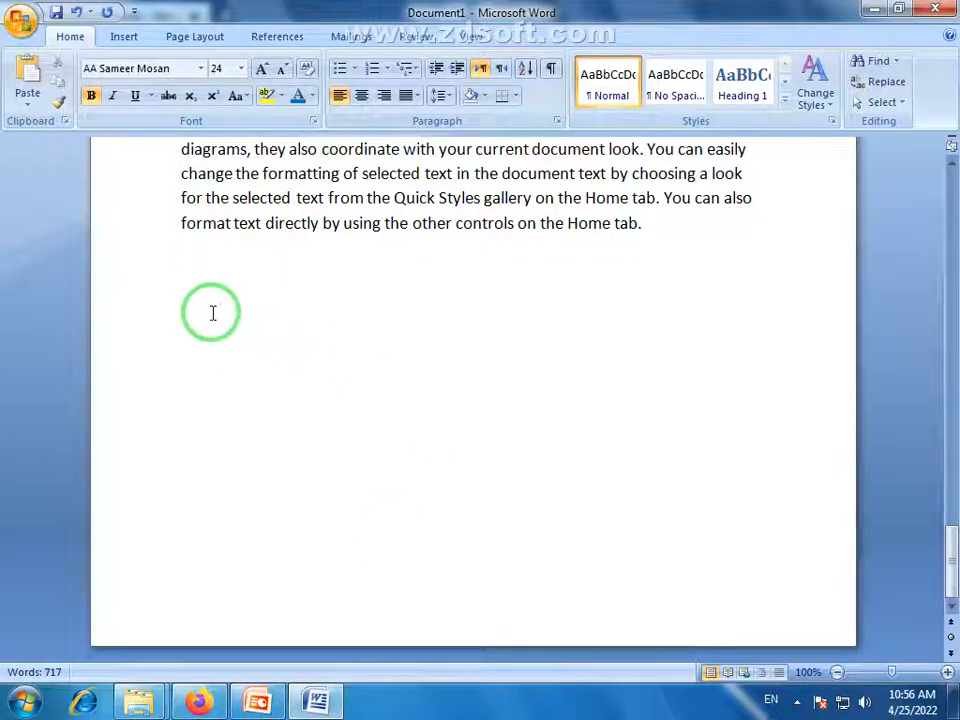
right_click(212, 314)
click(257, 367)
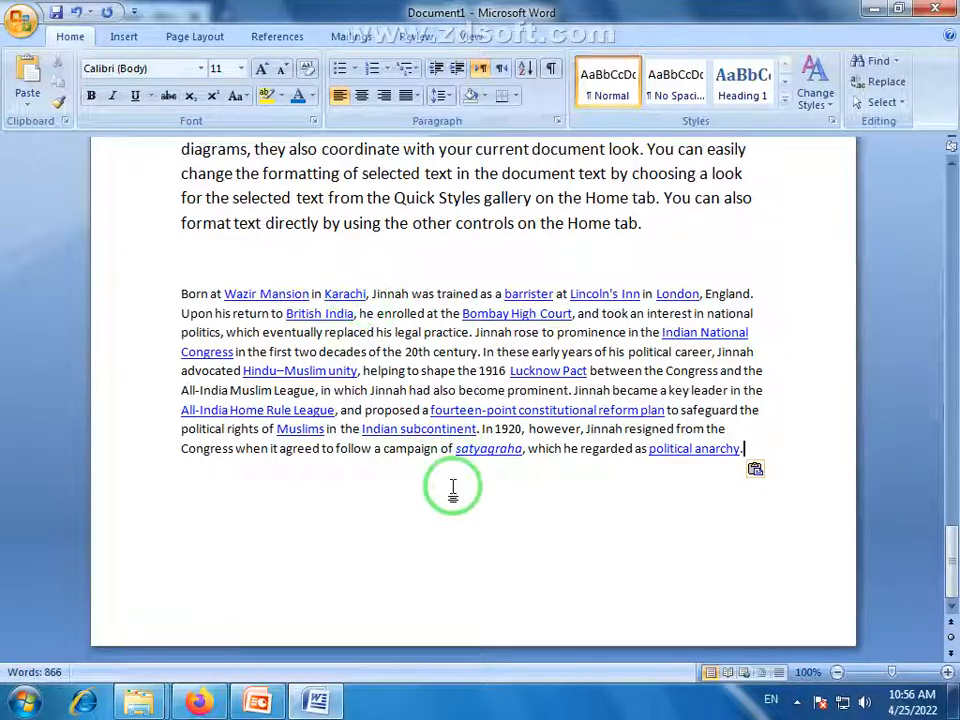
click(455, 448)
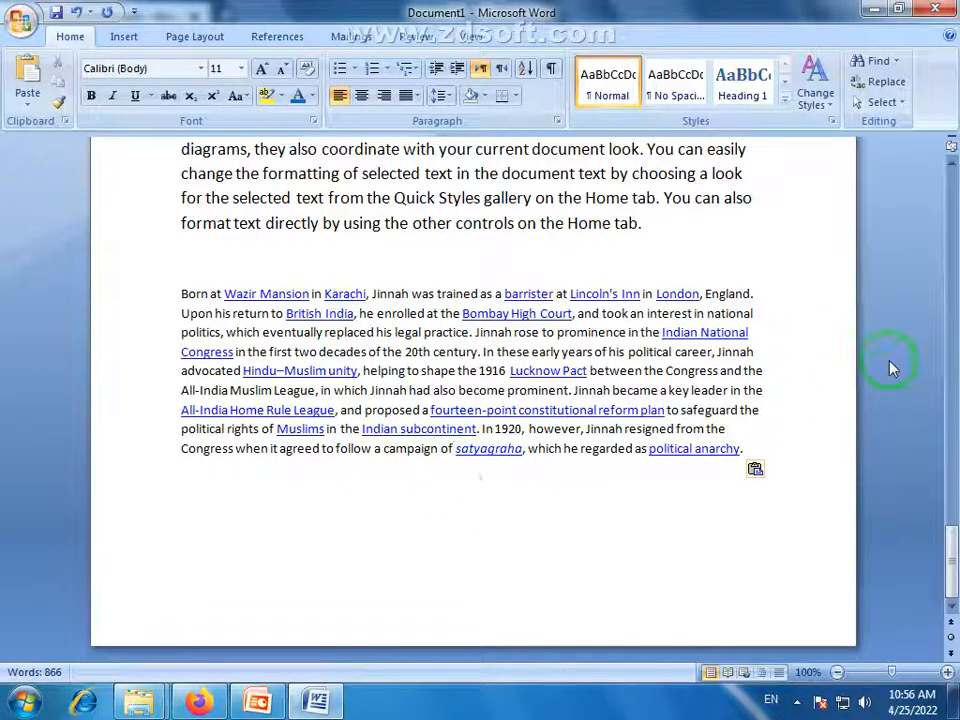
click(199, 702)
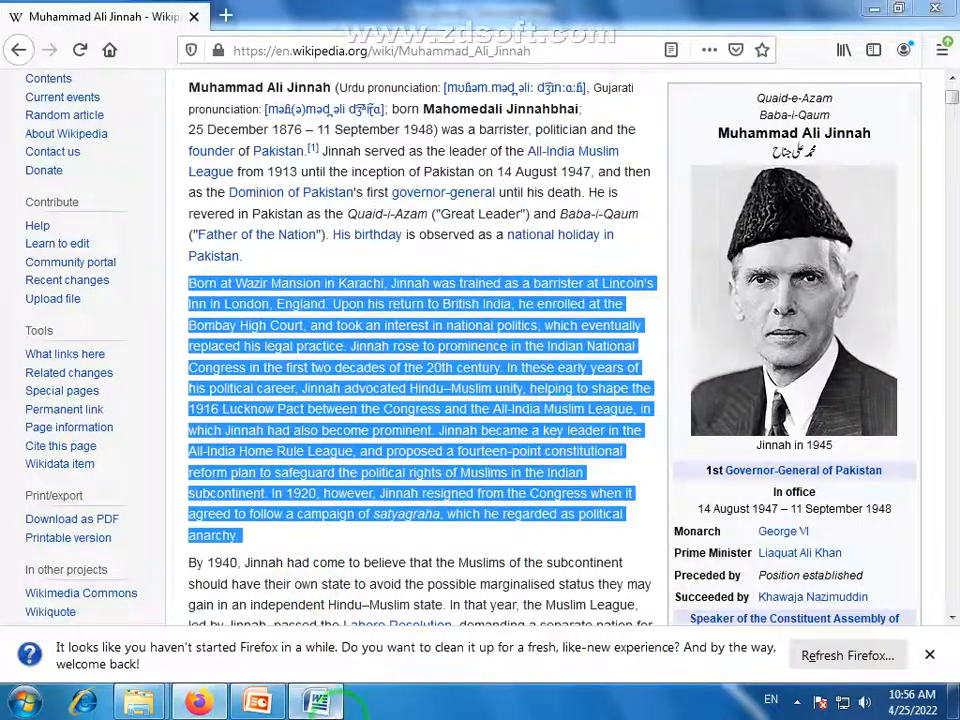
click(316, 702)
- Split the pasted paragraph before "Congress when it agreed" and make room for text on the next page
click(780, 432)
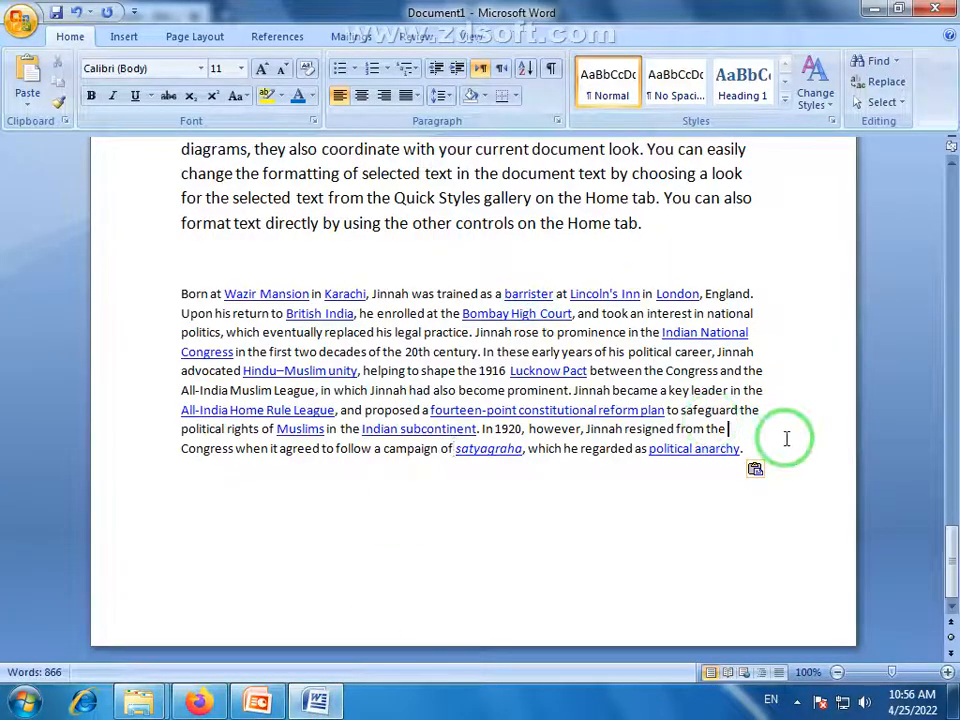
key(Return)
drag(765, 450, 766, 467)
click(766, 467)
key(ctrl+Return)
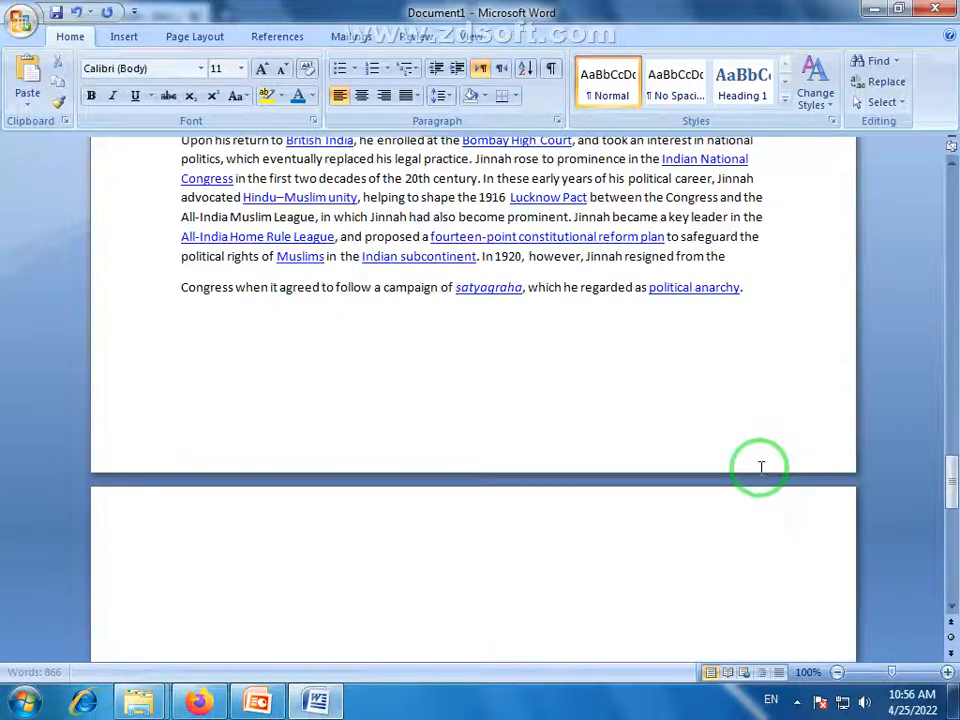
- Paste the Wikipedia paragraph with its web formatting on the empty last page and undo that paste
drag(950, 465, 948, 497)
click(233, 276)
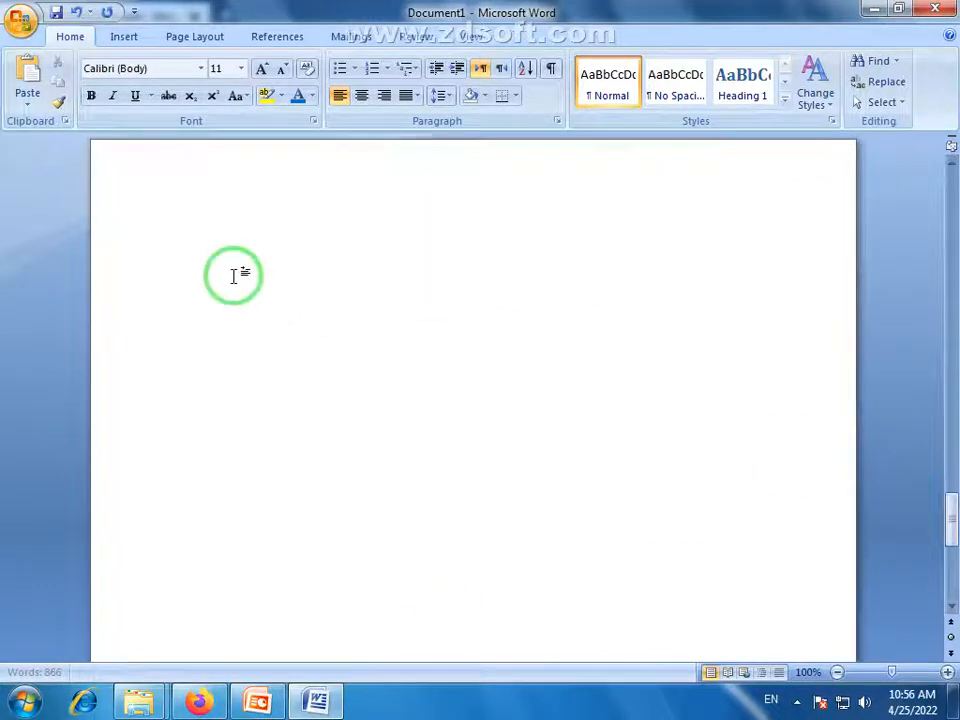
scroll(397, 370, up, 1)
click(325, 375)
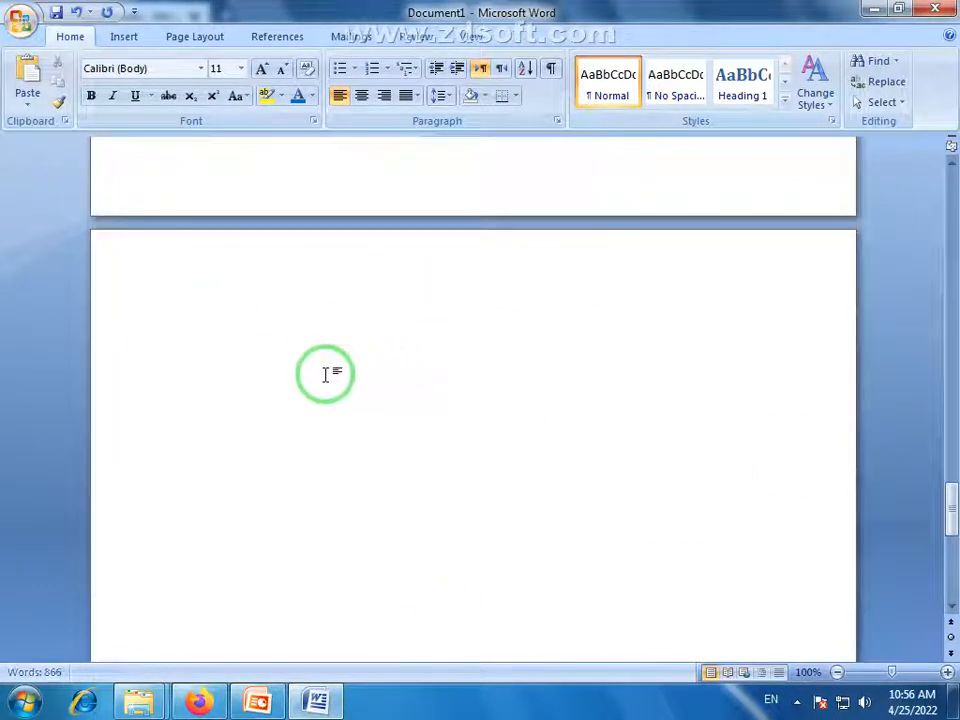
click(30, 85)
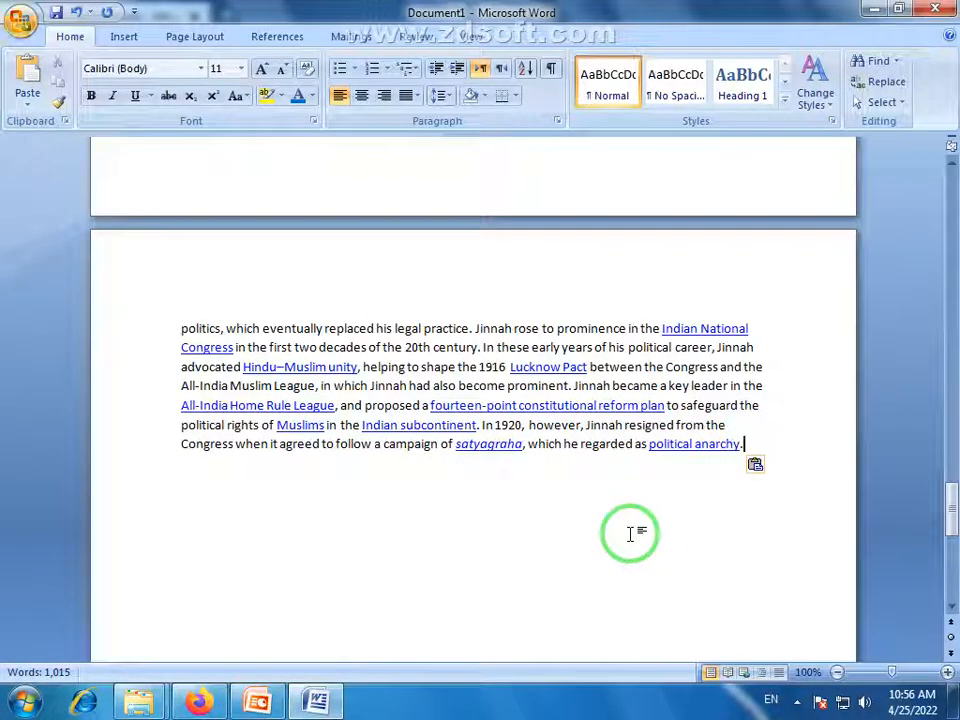
key(ctrl+z)
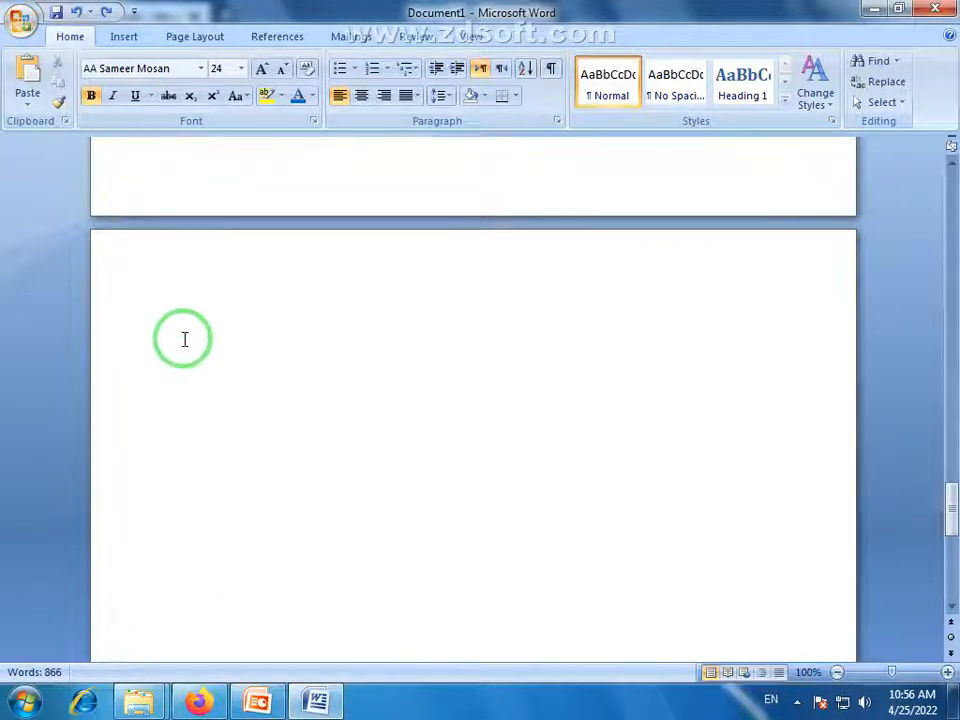
- Use Paste Special to insert the copied paragraph as Unformatted Text at the end of the document
click(27, 112)
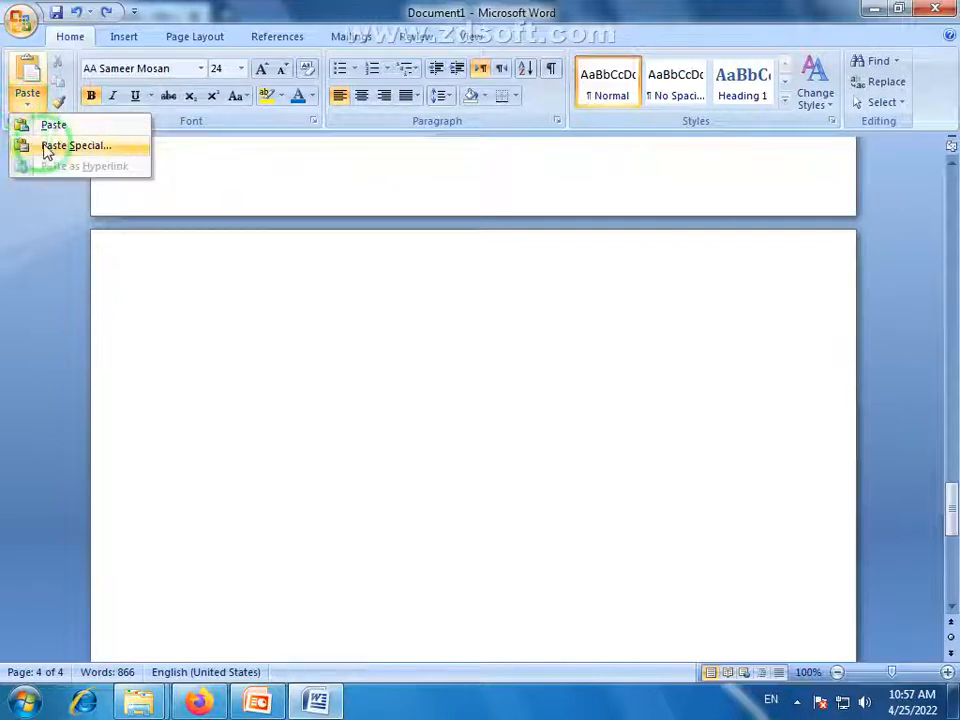
click(98, 147)
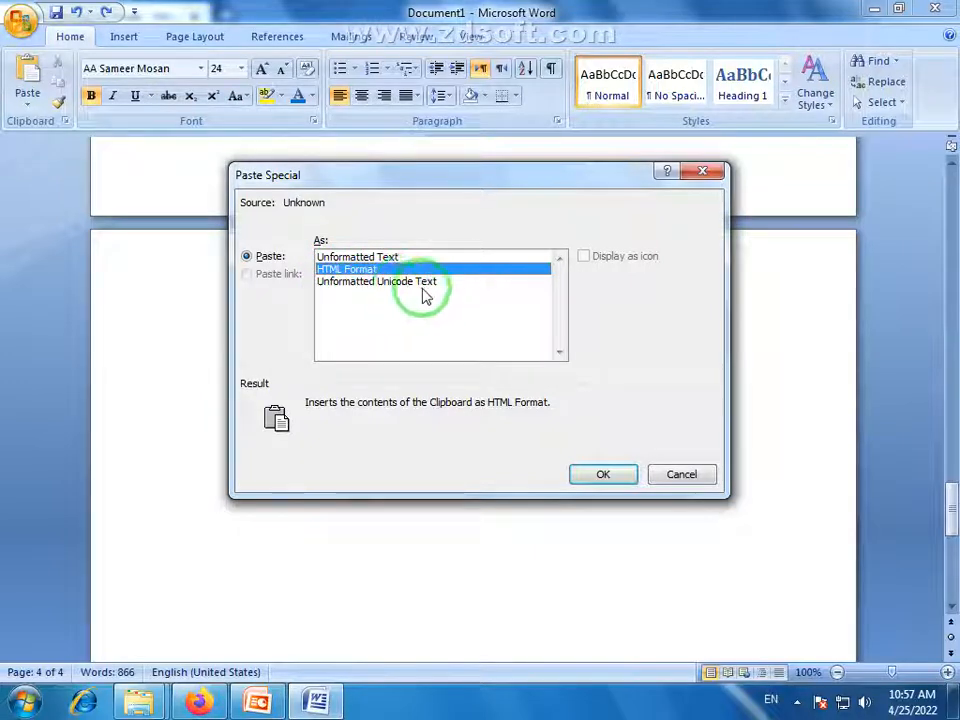
click(344, 258)
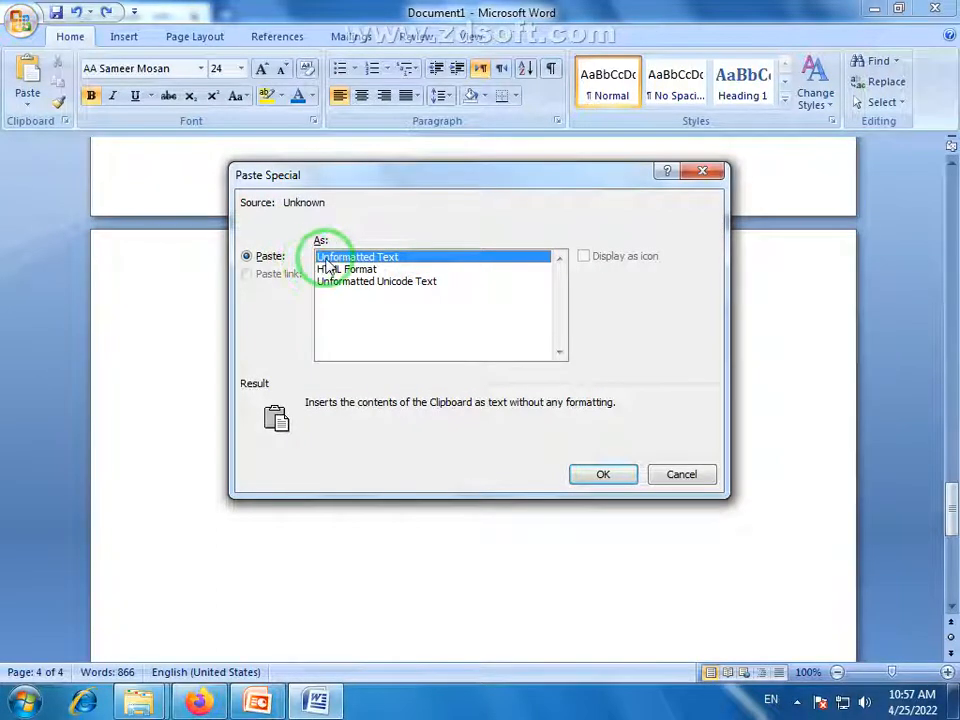
click(604, 474)
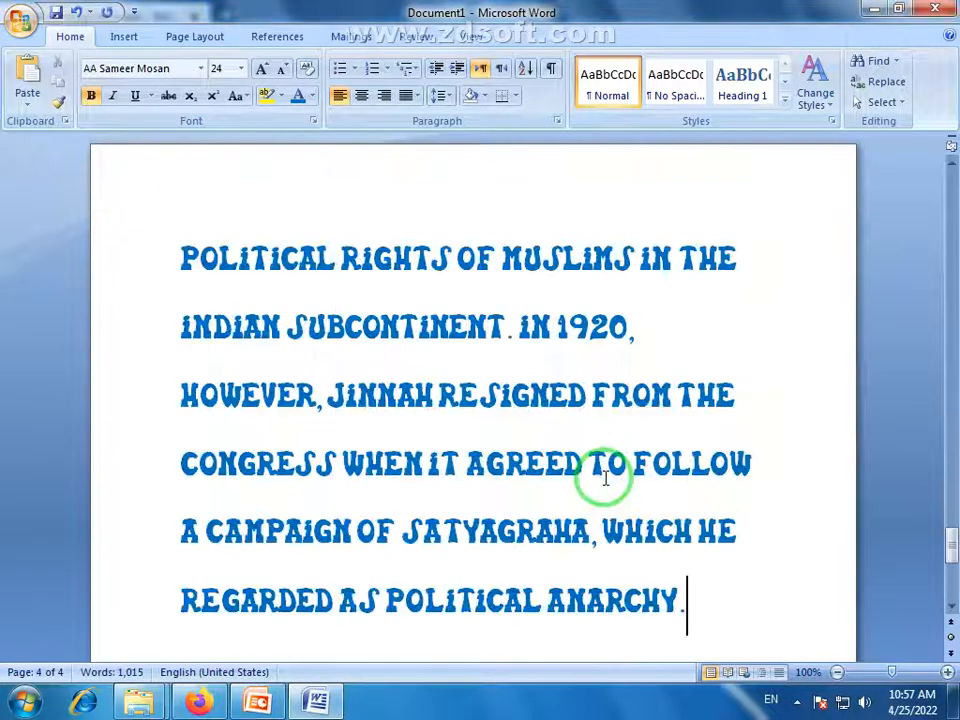
scroll(613, 478, up, 6)
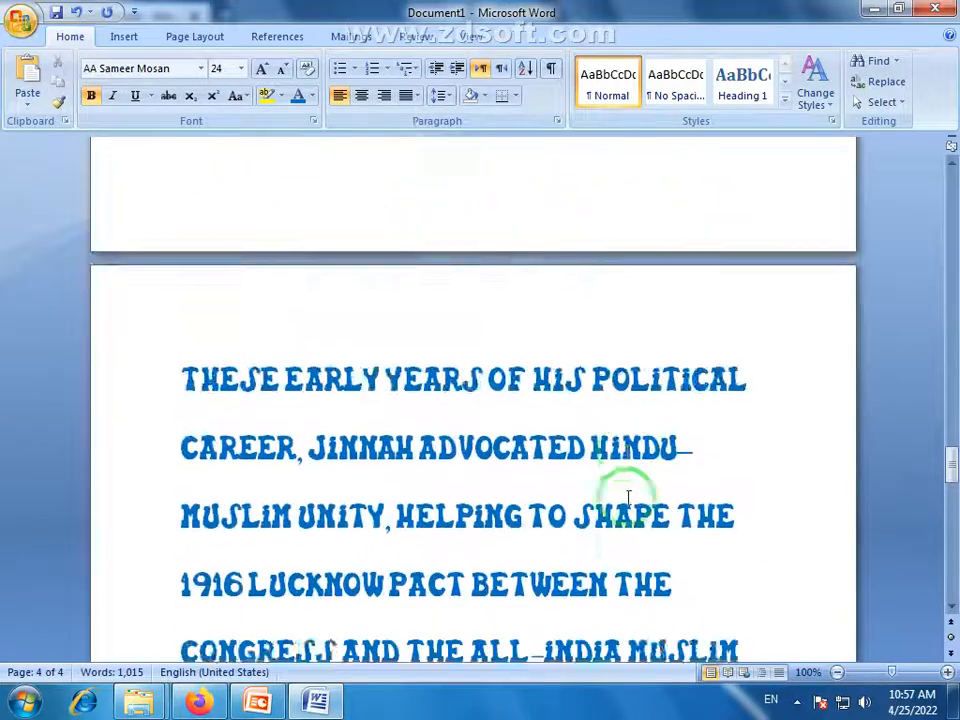
scroll(625, 497, down, 4)
scroll(648, 487, down, 5)
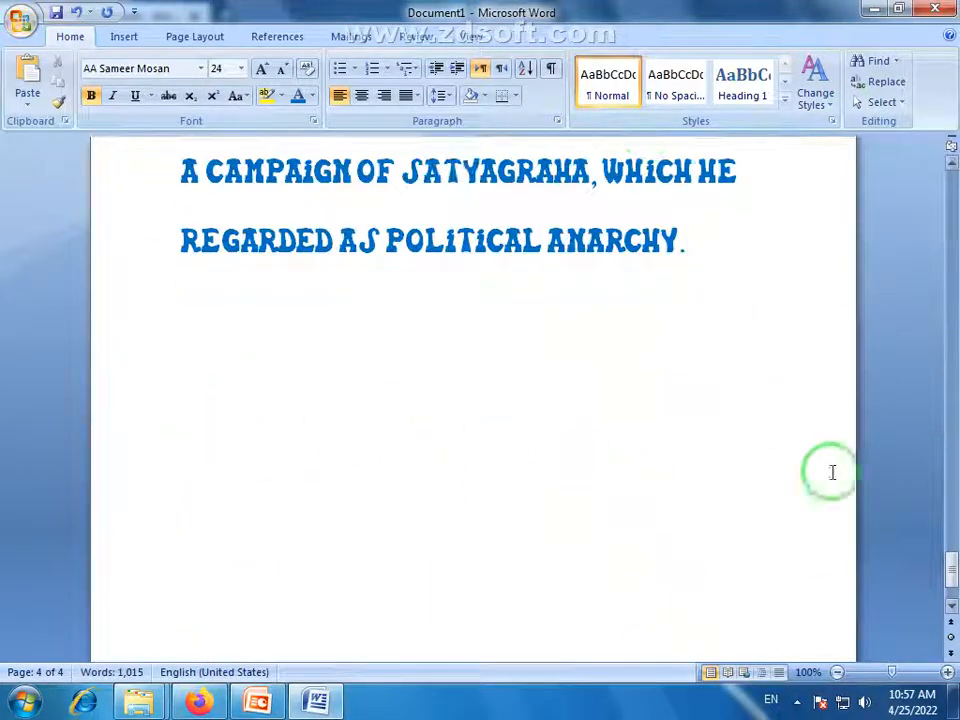
click(34, 24)
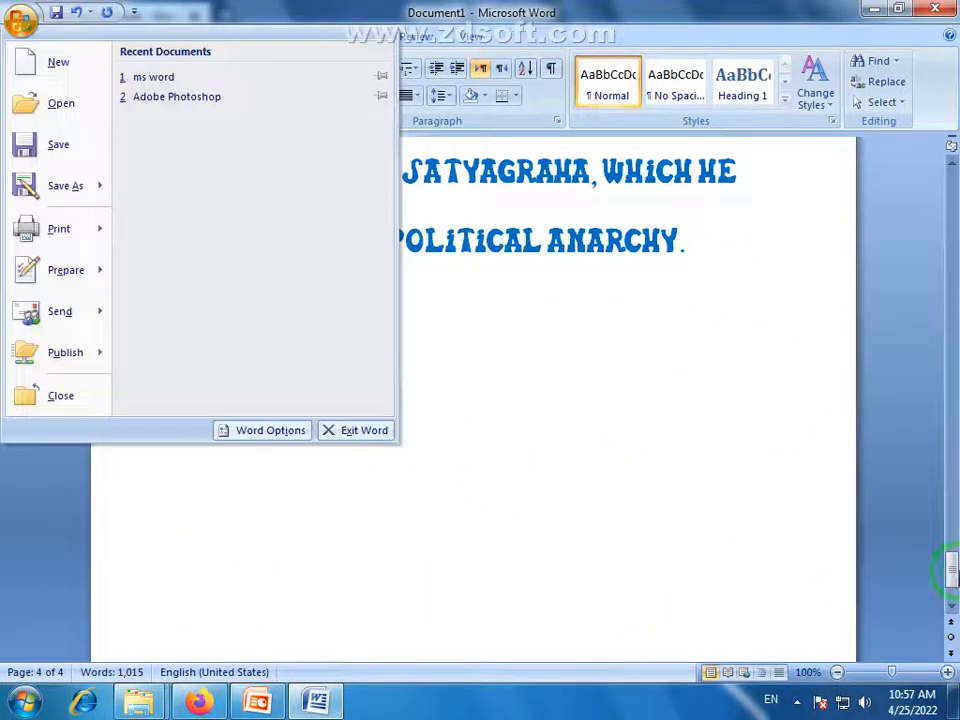
- Insert an empty line above the sentence beginning "When you create pictures" on page 3
drag(951, 569, 945, 343)
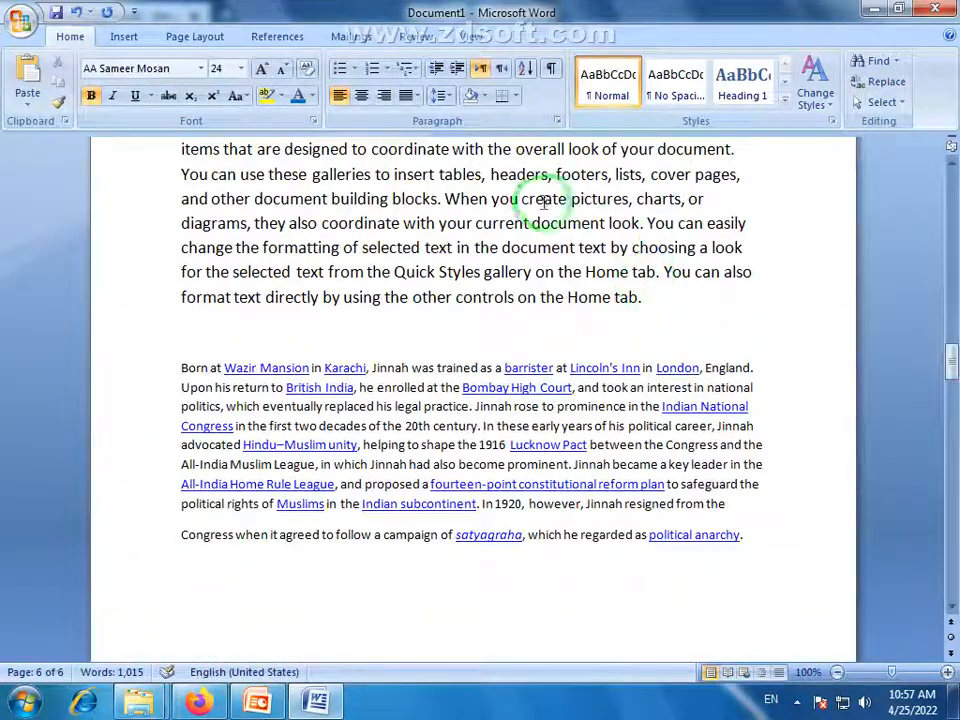
click(446, 198)
key(Return)
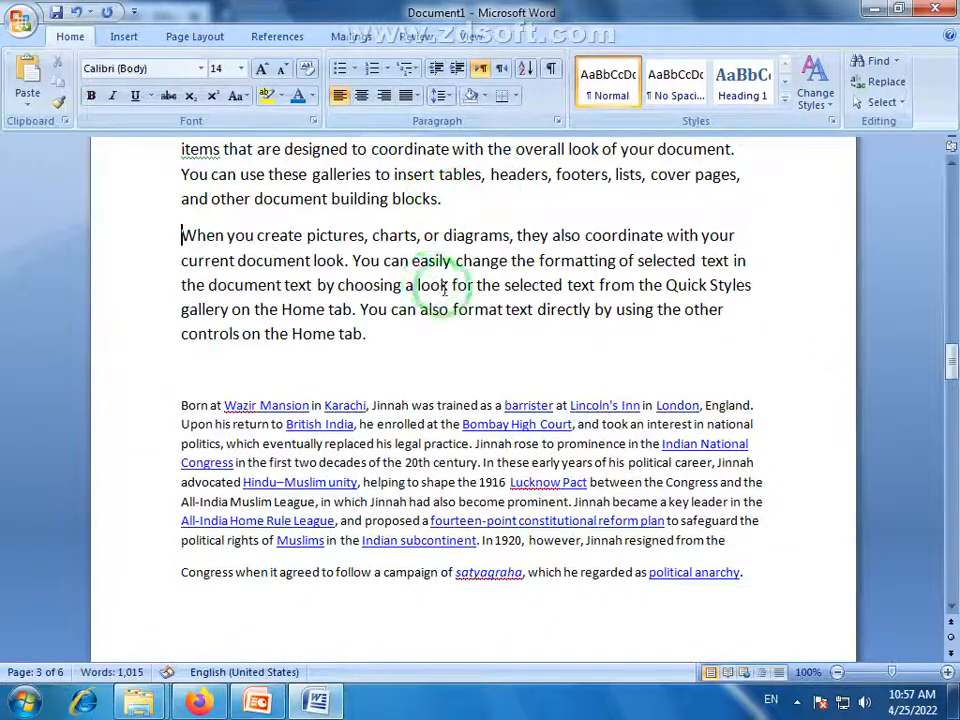
key(Return)
click(199, 240)
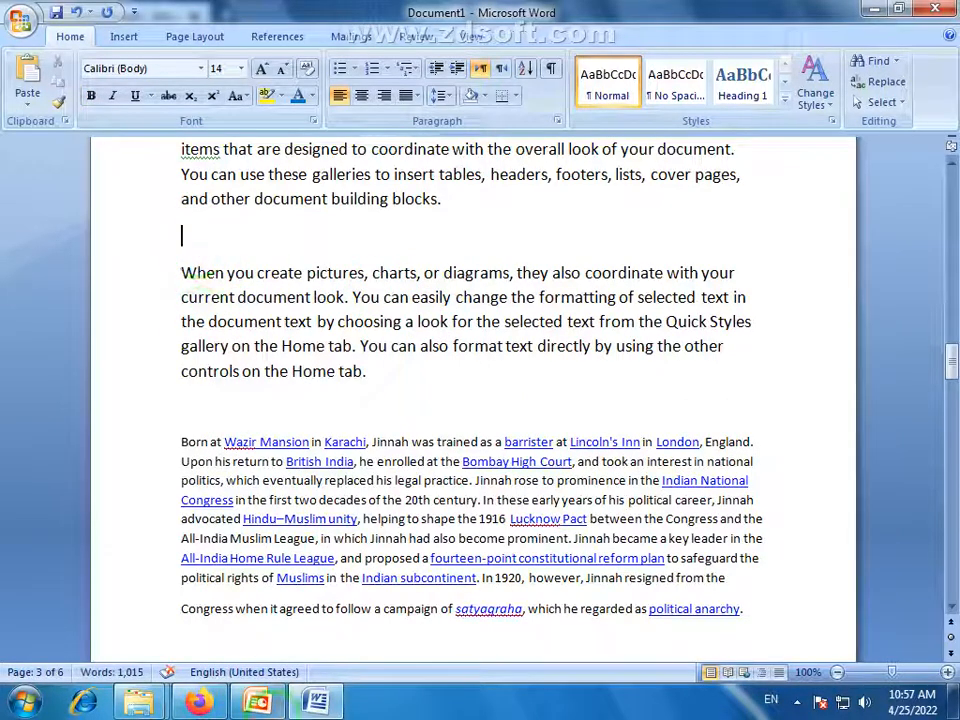
- Switch to Firefox and copy the selected "Born at Wazir Mansion" paragraph again
click(199, 703)
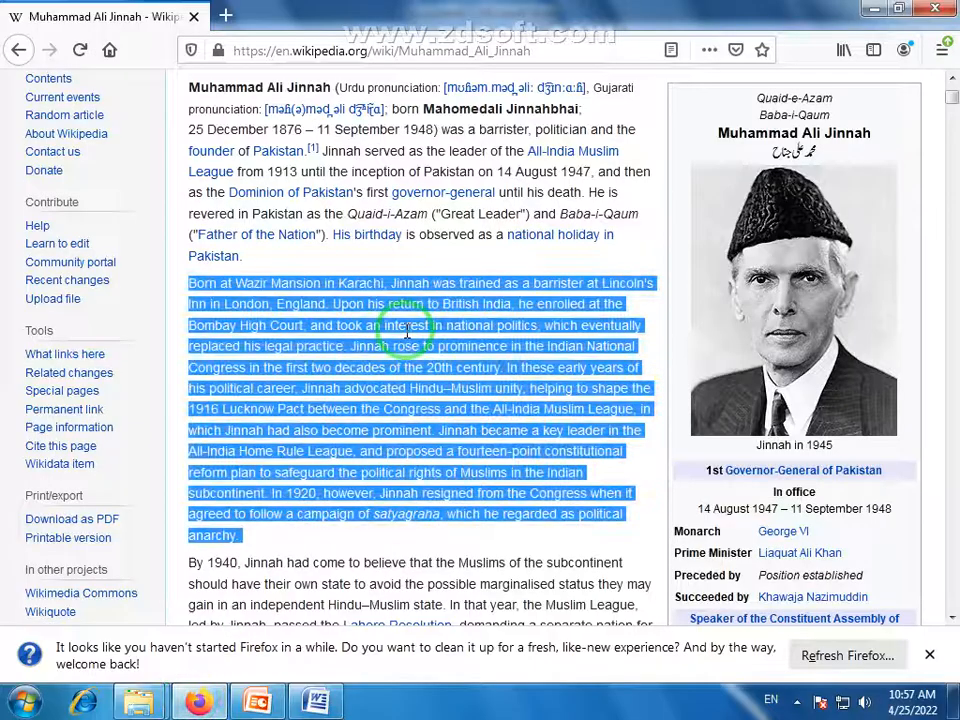
right_click(407, 333)
click(452, 345)
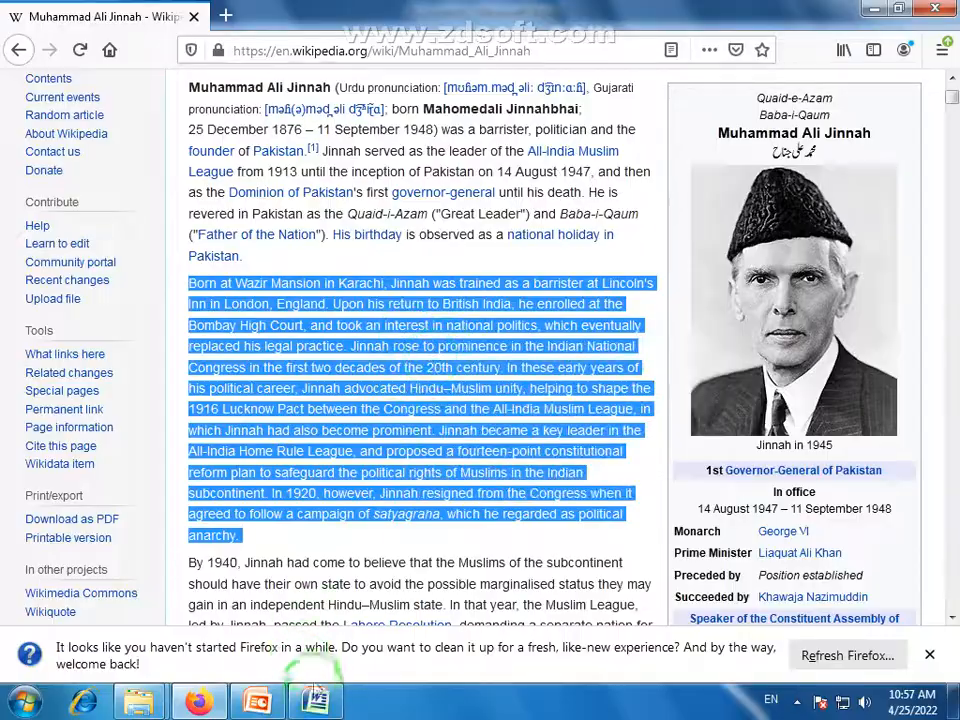
- Return to Word and use Paste Special to insert the paragraph as Unformatted Text on the empty line on page 3
click(315, 700)
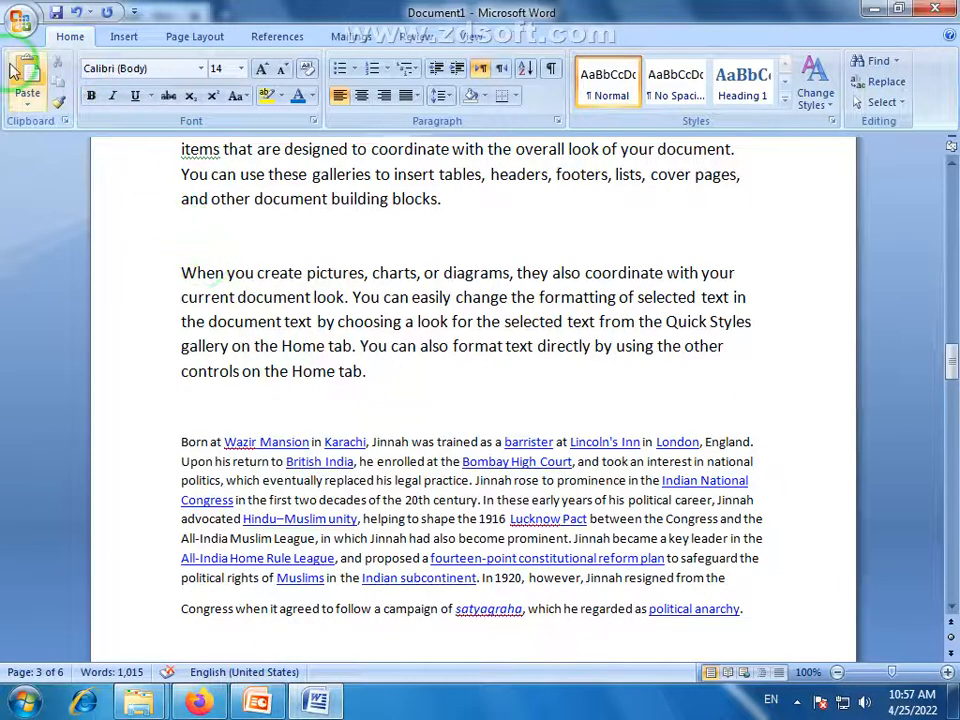
click(27, 102)
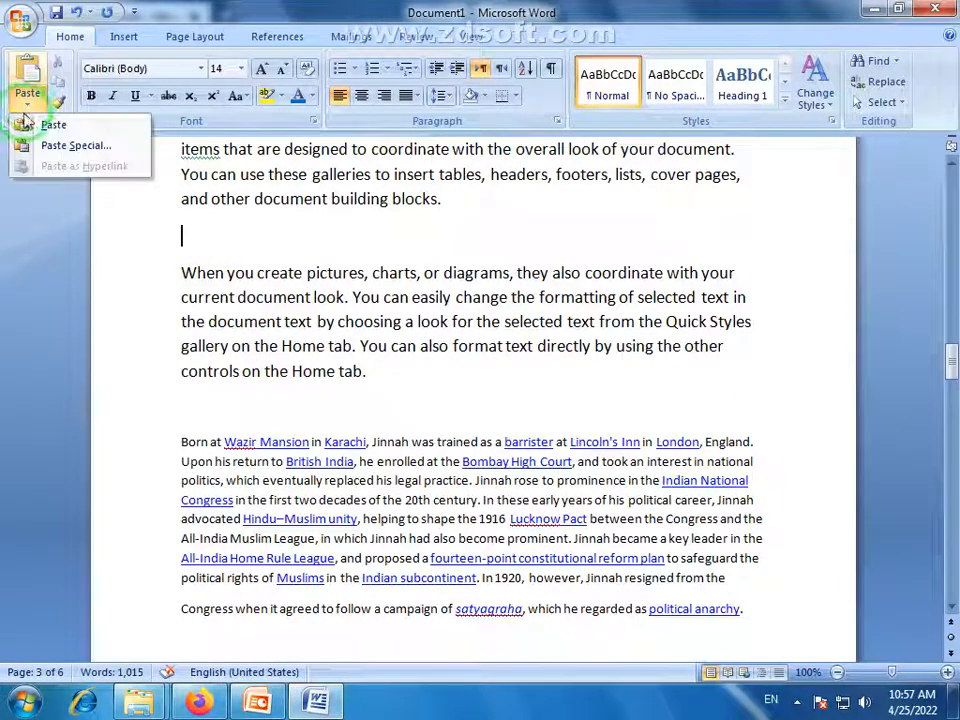
click(40, 146)
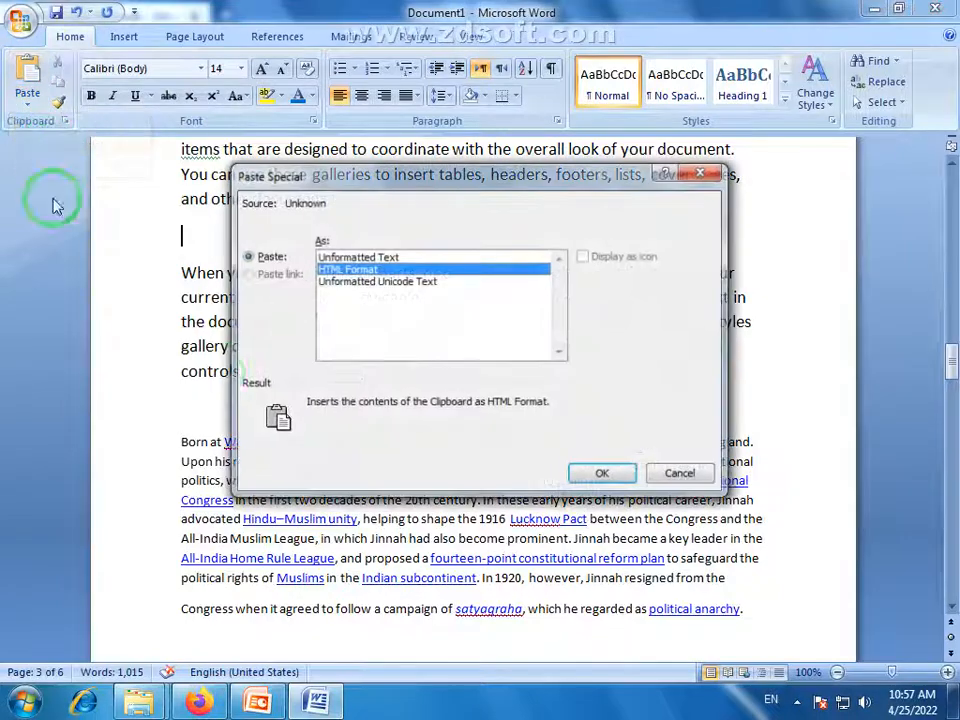
click(357, 257)
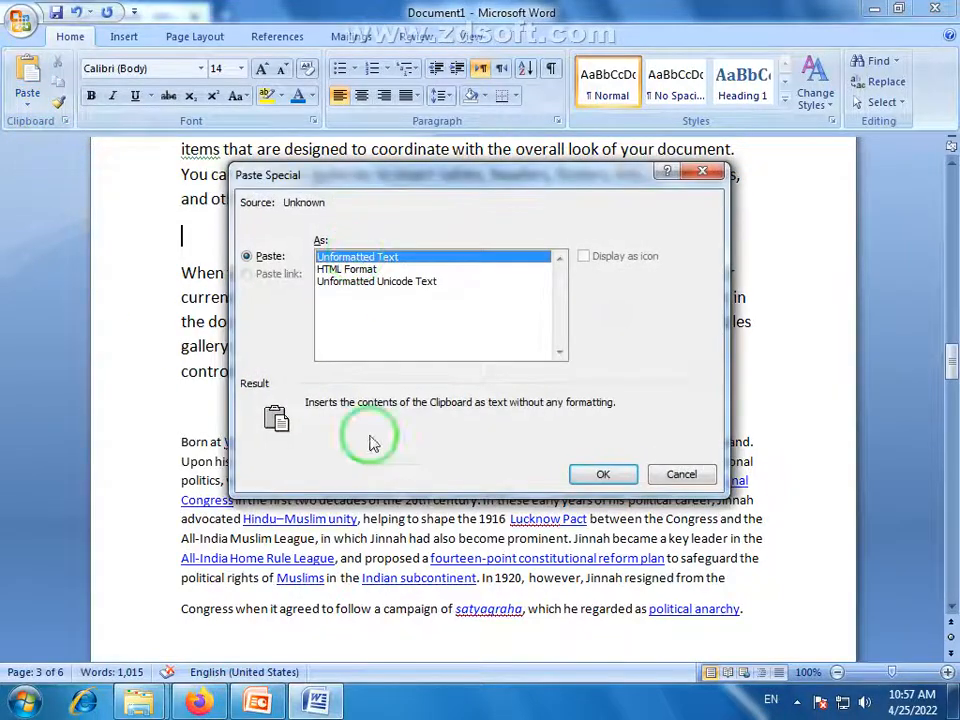
click(604, 474)
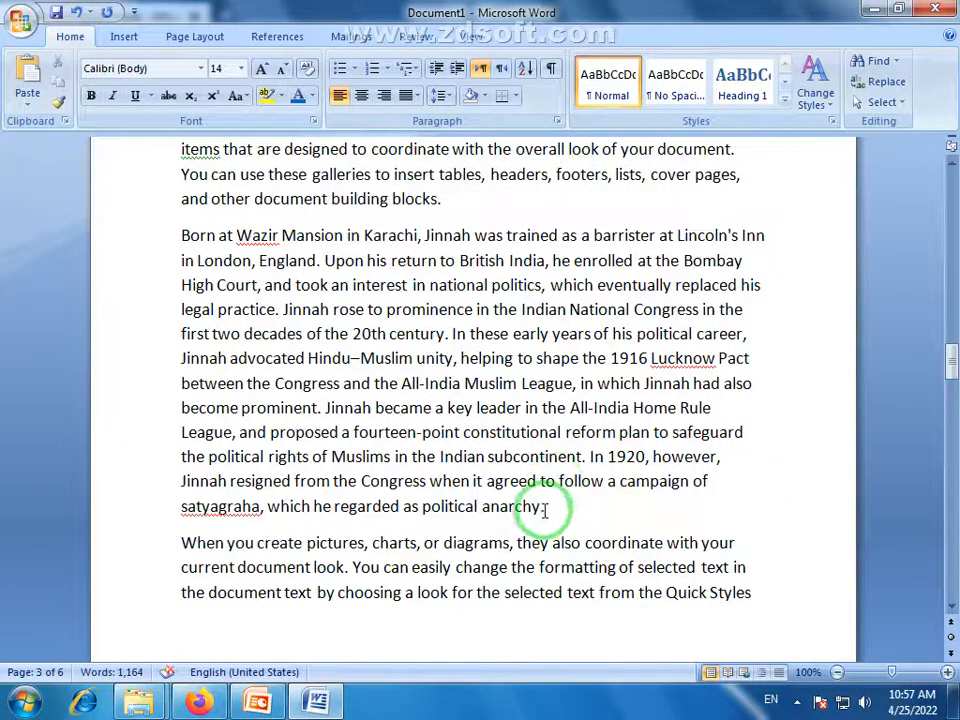
- Compare the unformatted paragraph on page 3 with the hyperlinked version on page 4, highlighting each in turn
drag(546, 506, 197, 238)
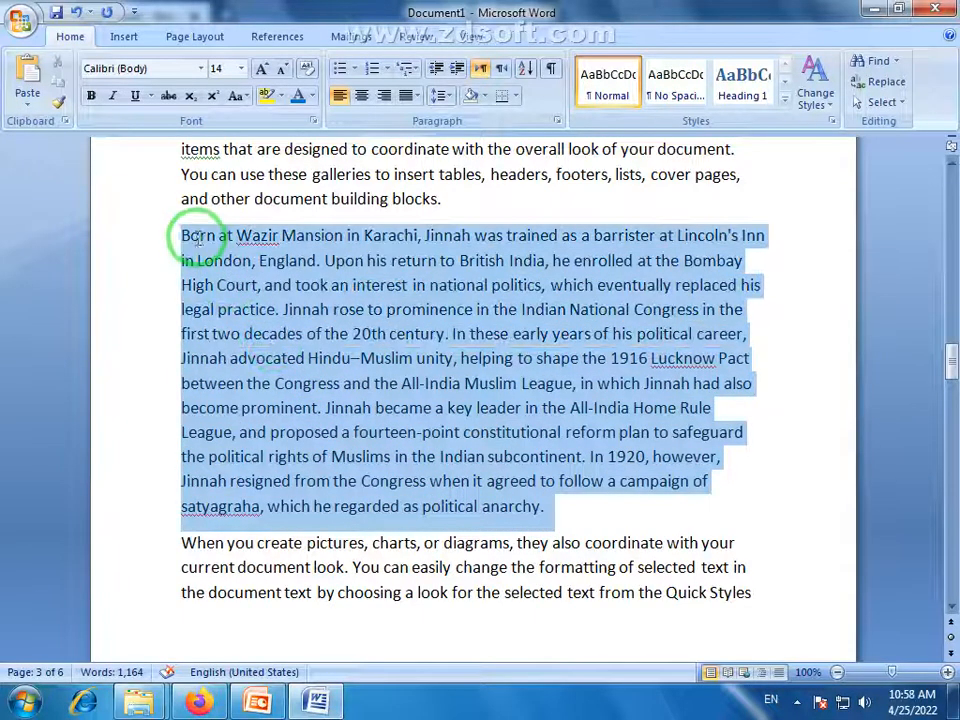
click(465, 410)
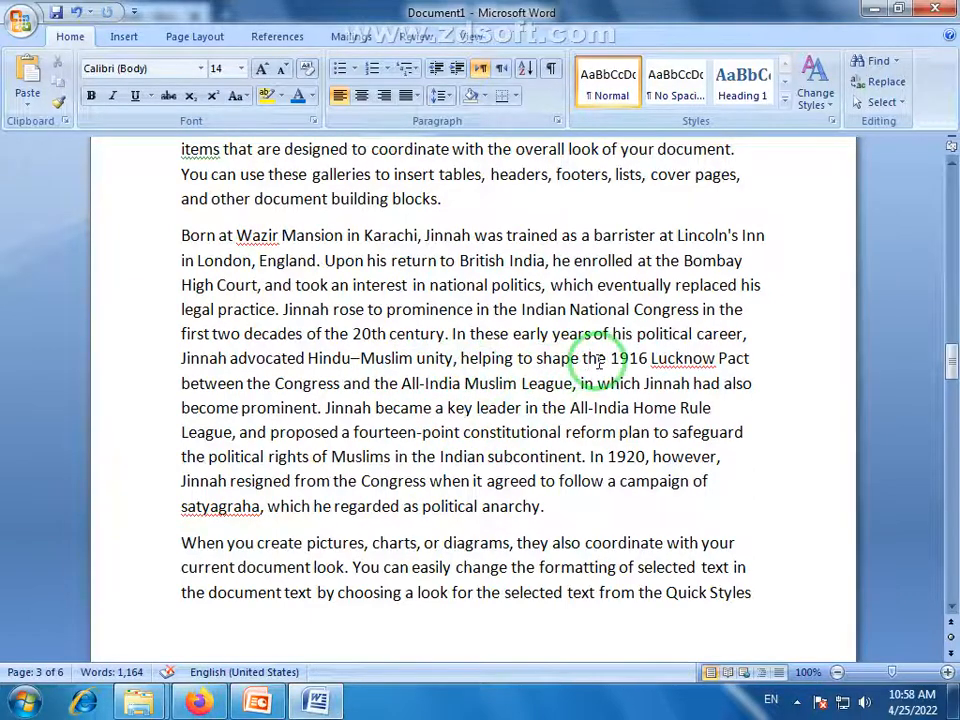
scroll(530, 380, down, 8)
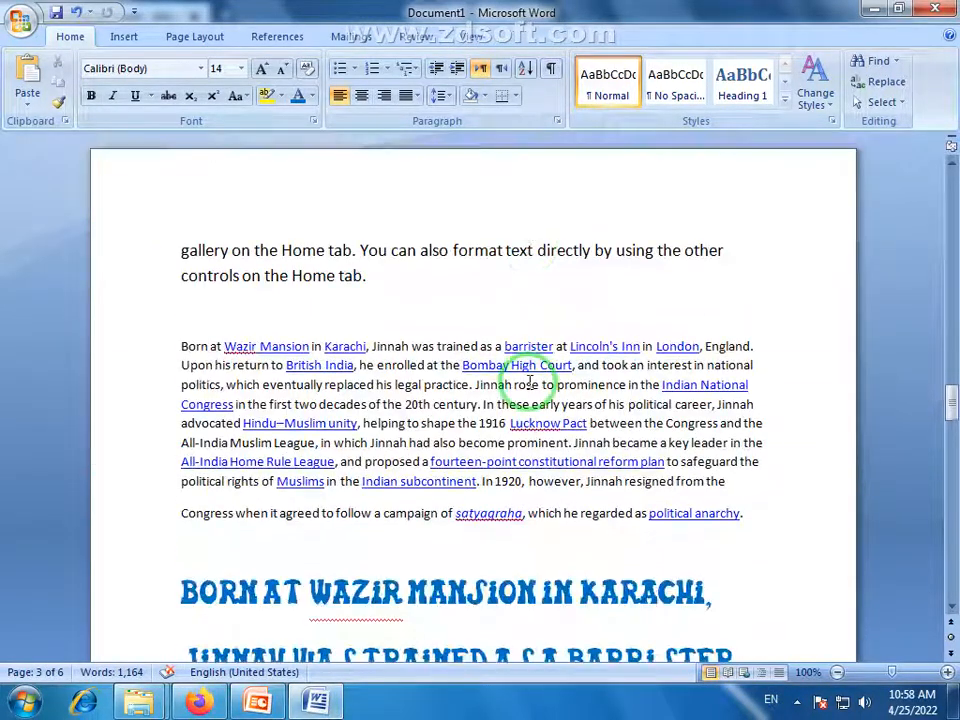
scroll(531, 384, down, 1)
drag(746, 443, 180, 255)
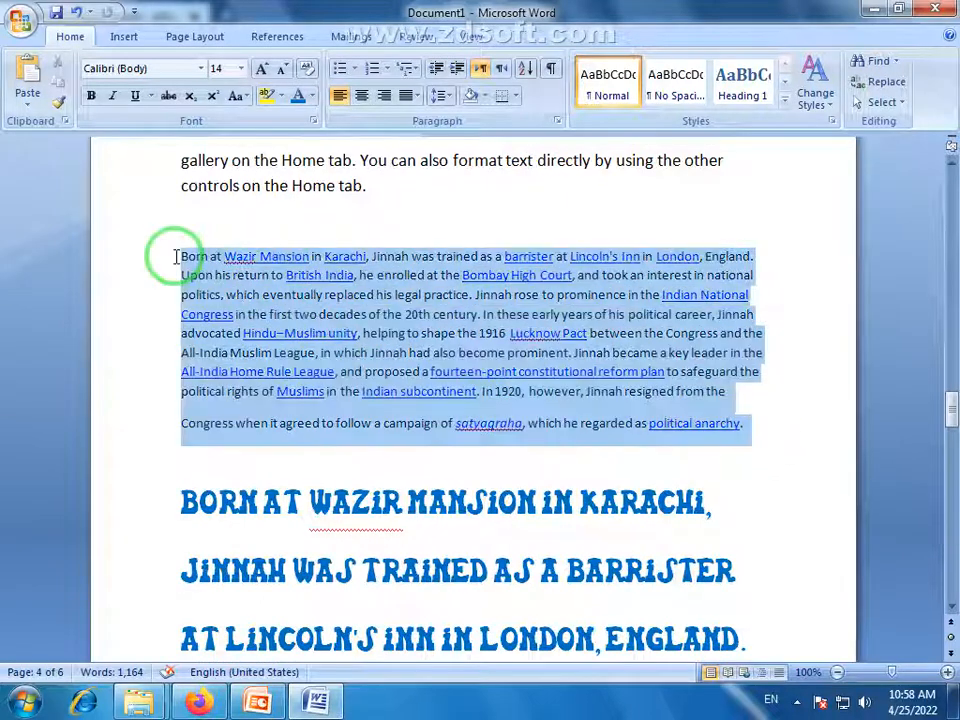
click(513, 447)
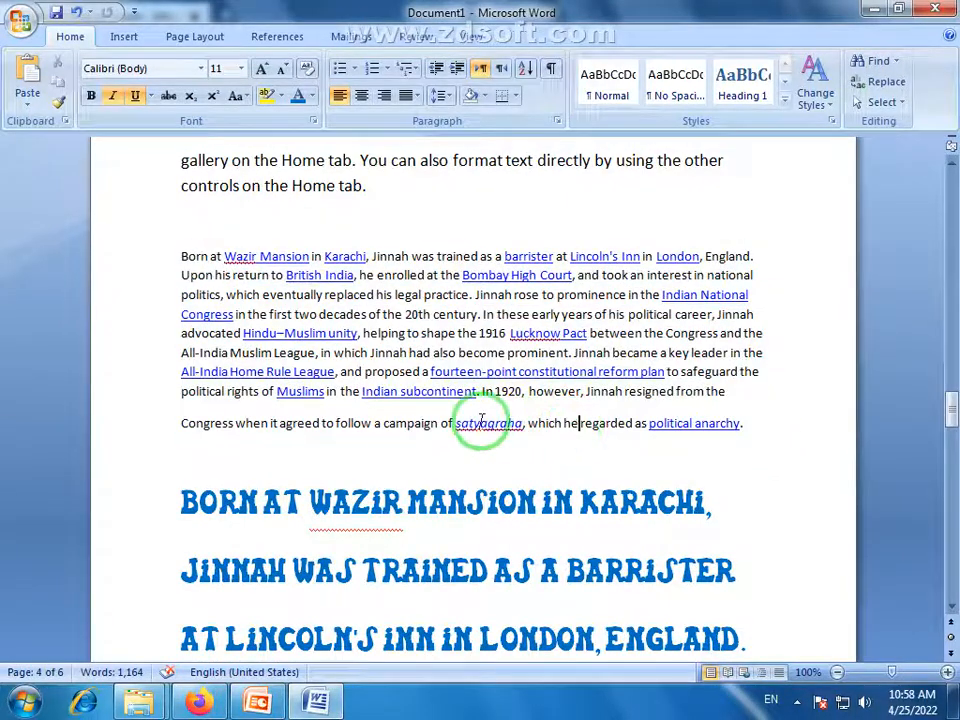
scroll(482, 425, up, 3)
scroll(482, 422, up, 4)
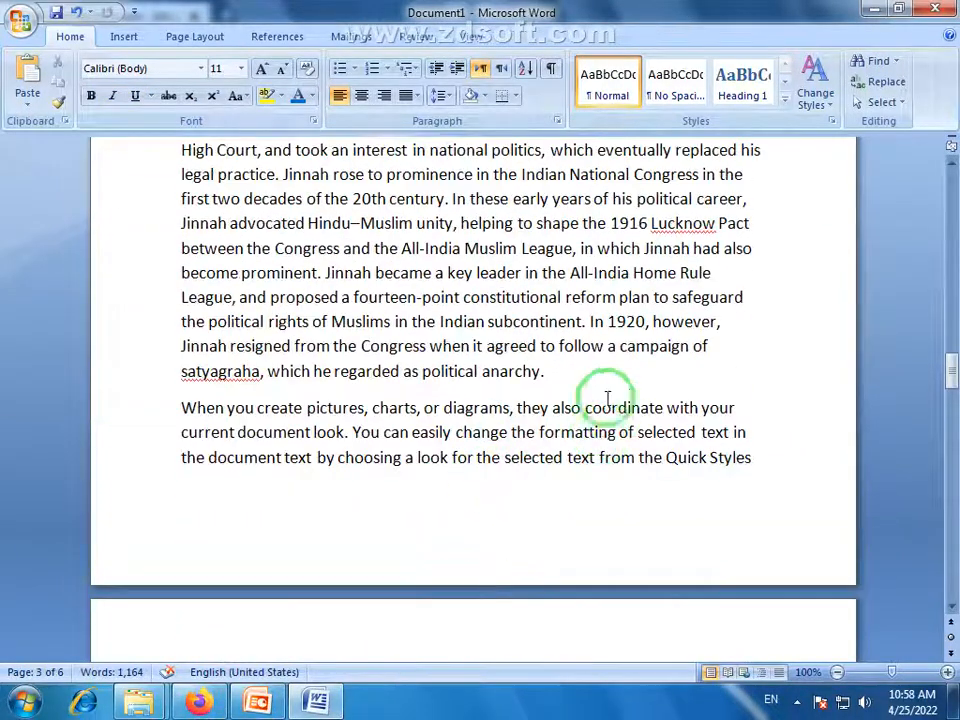
scroll(615, 400, up, 2)
scroll(600, 380, up, 2)
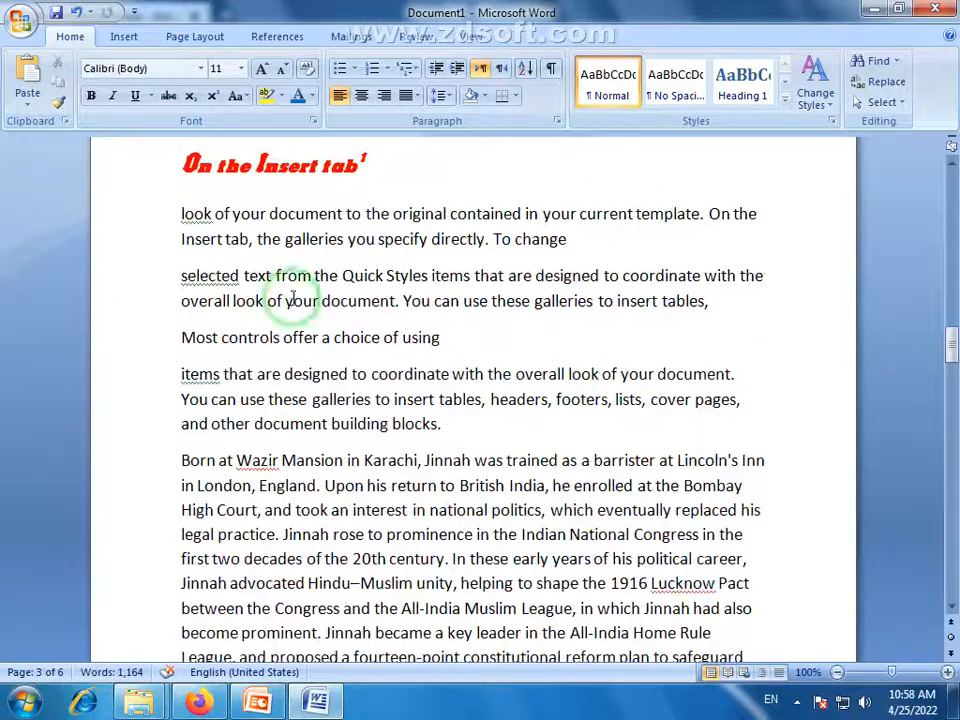
- Show the available paste options and the Clipboard pane, closing each without pasting anything
click(28, 104)
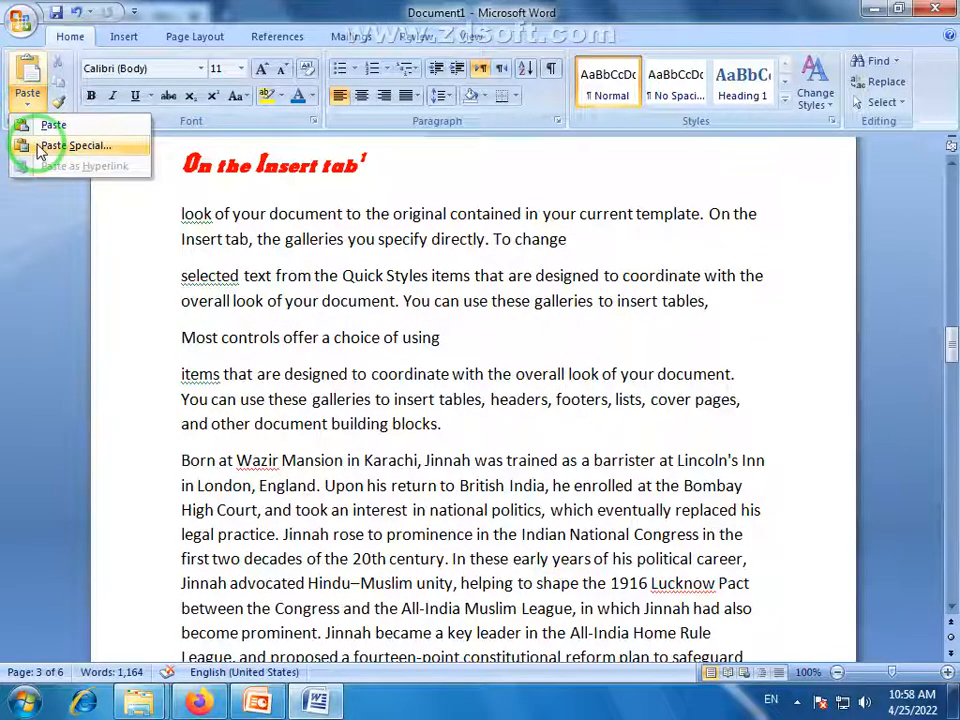
click(347, 327)
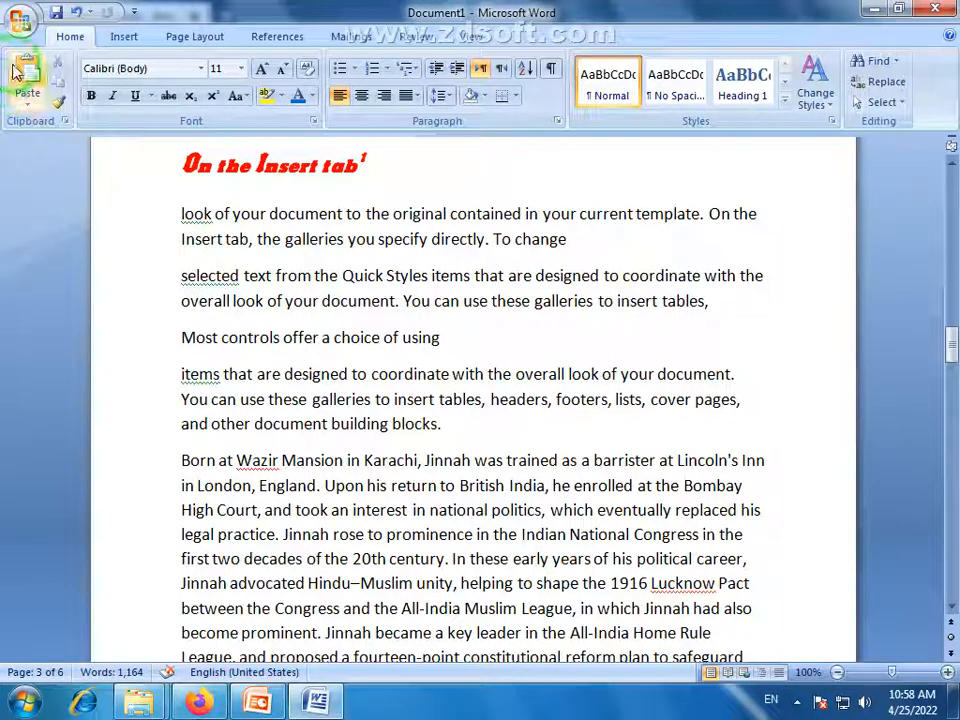
click(65, 120)
click(176, 146)
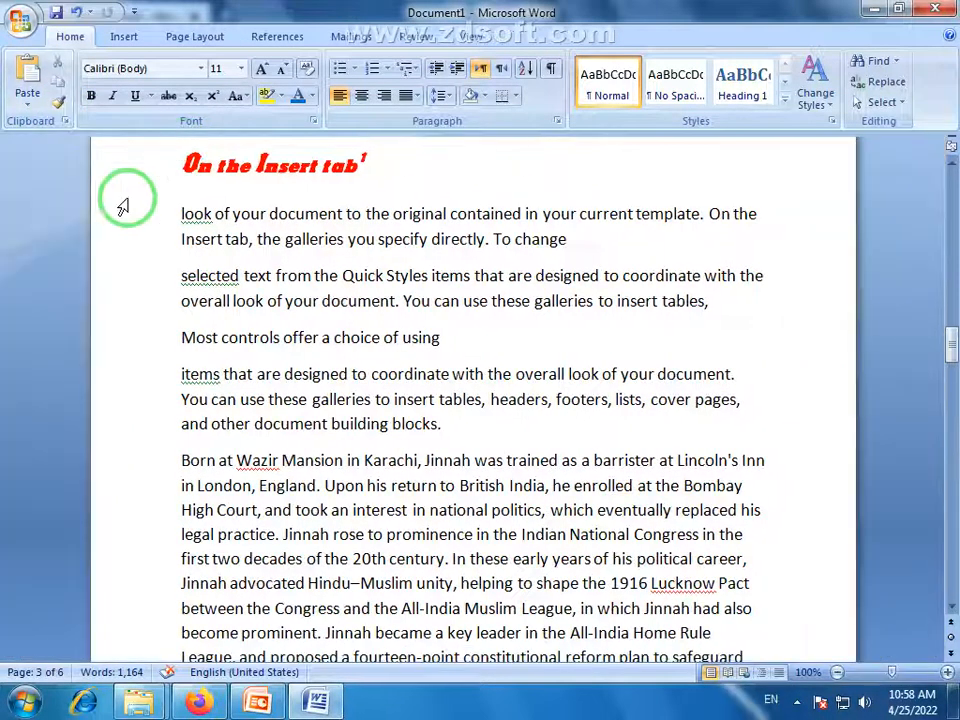